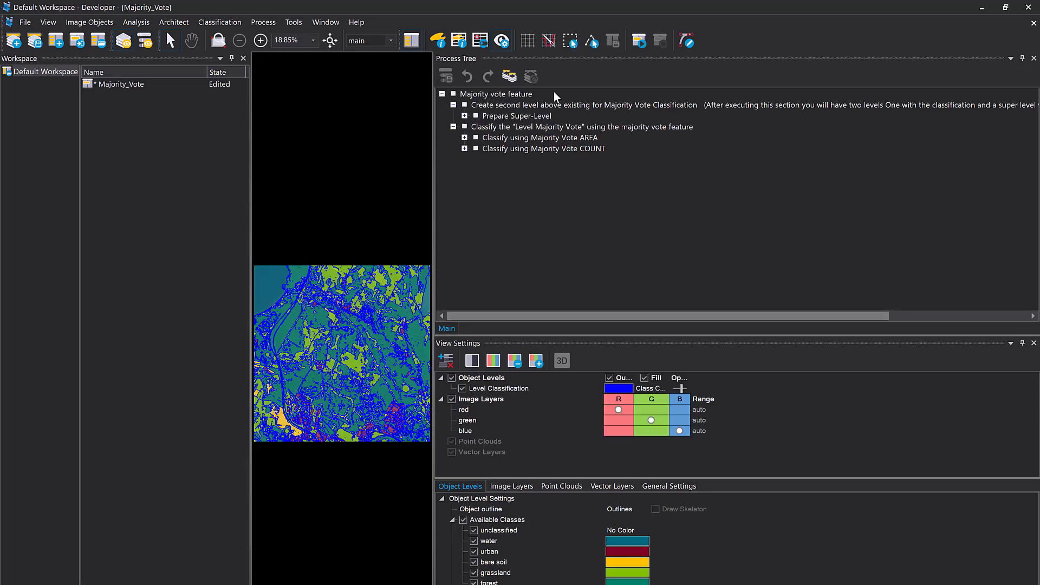
Hide and reshow Level Classification to compare it with the imagery, and turn off the object outlines
left_click(506, 389)
left_click(463, 389)
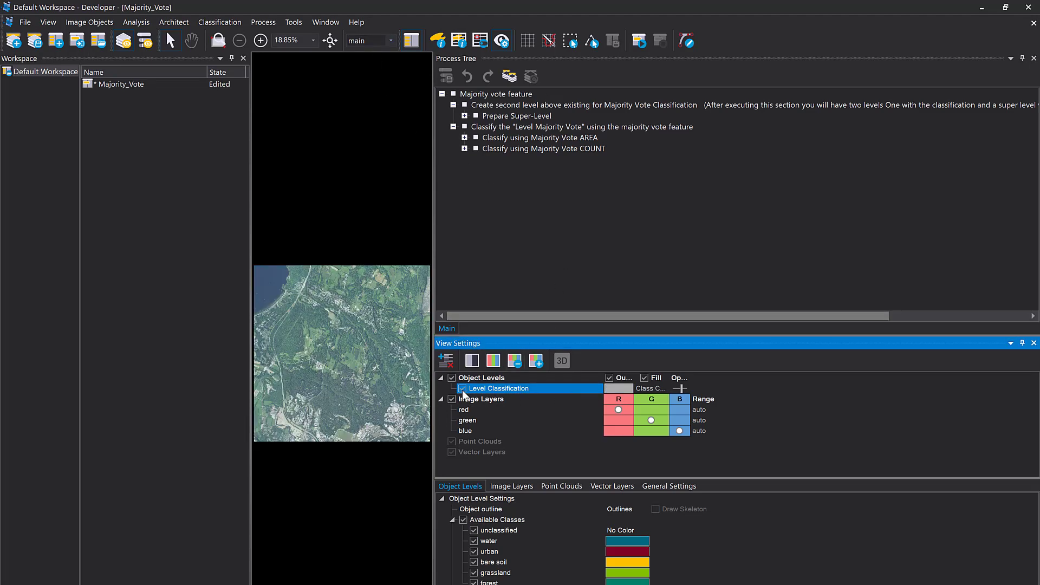
left_click(463, 390)
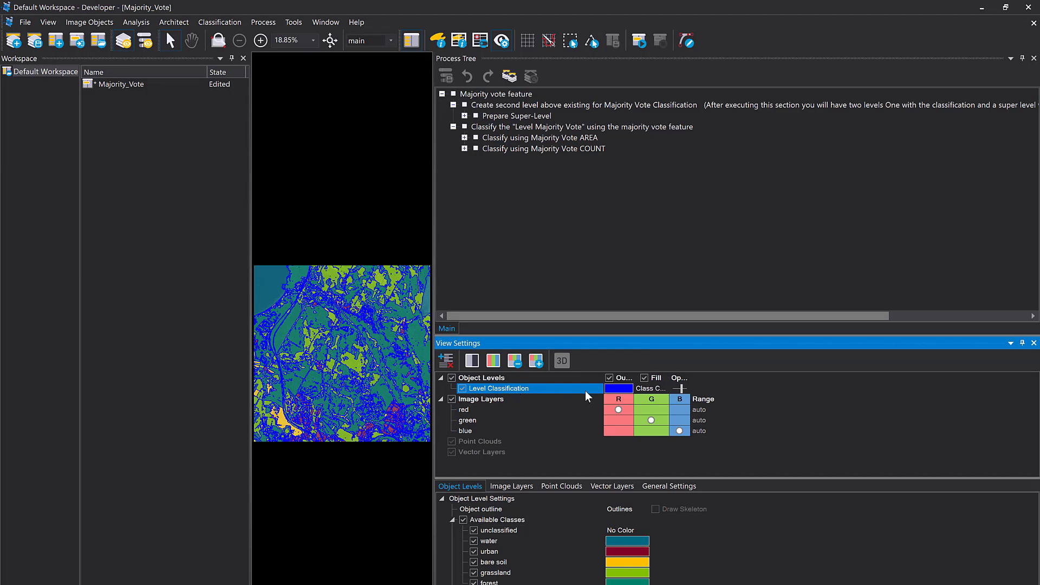
left_click(610, 378)
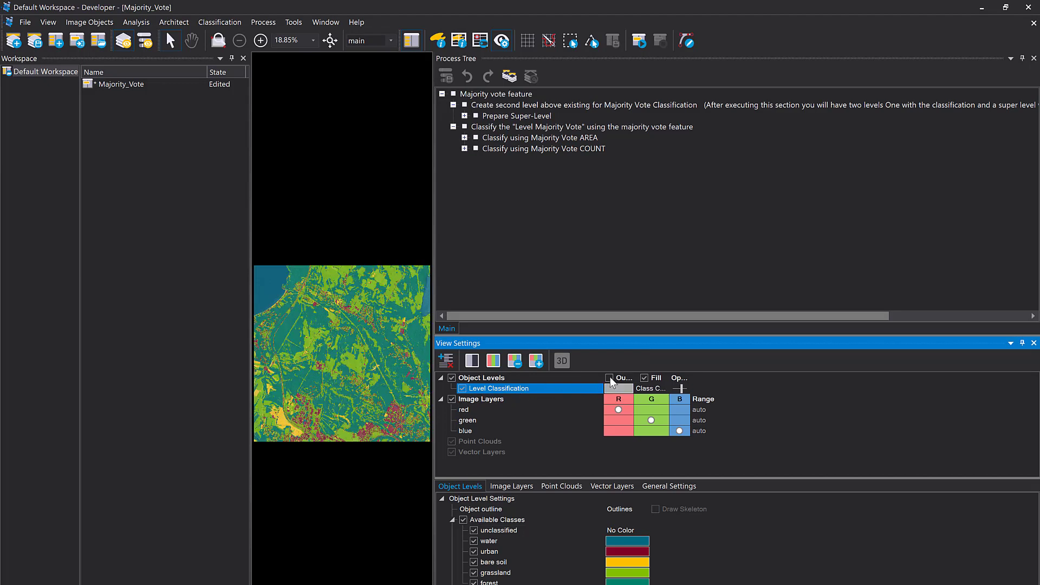
scroll(352, 374, "up", 3)
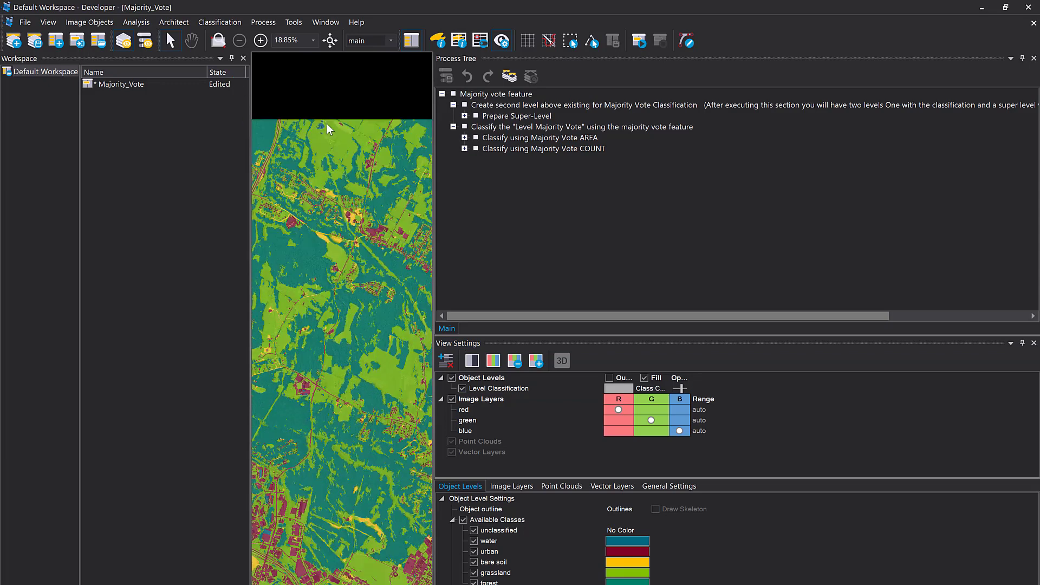
Switch to the Rule Set Development layout and resize the panes so the image, process tree and feature list are all readable
left_click(145, 41)
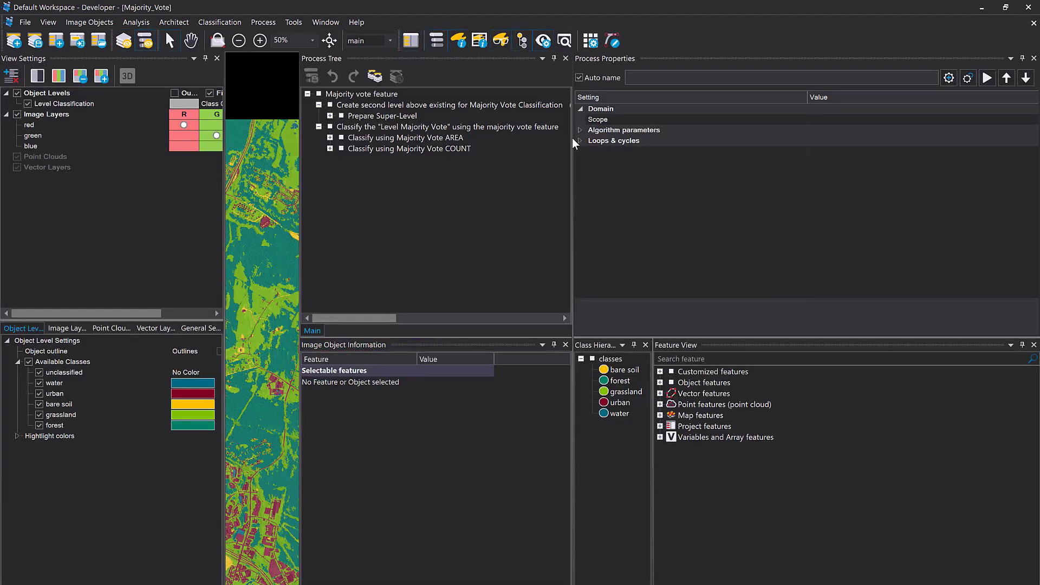
left_click_drag(572, 138, 867, 206)
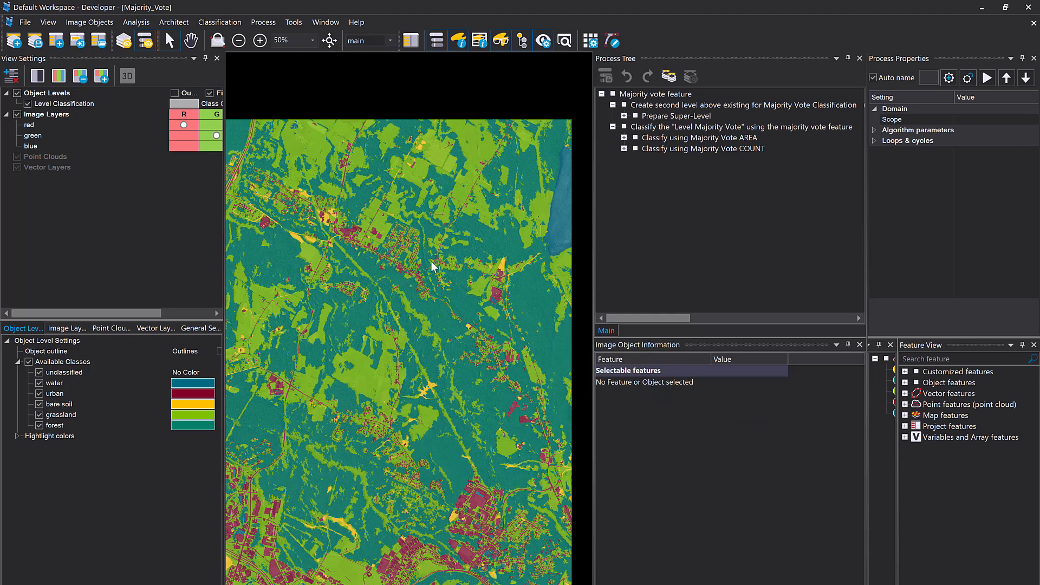
left_click_drag(595, 214, 640, 216)
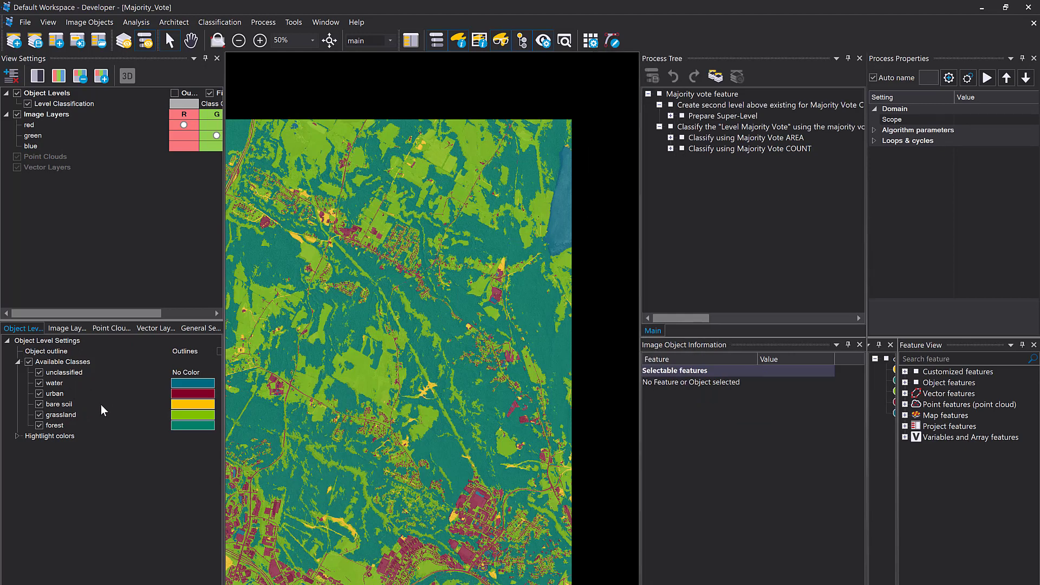
left_click_drag(423, 336, 342, 210)
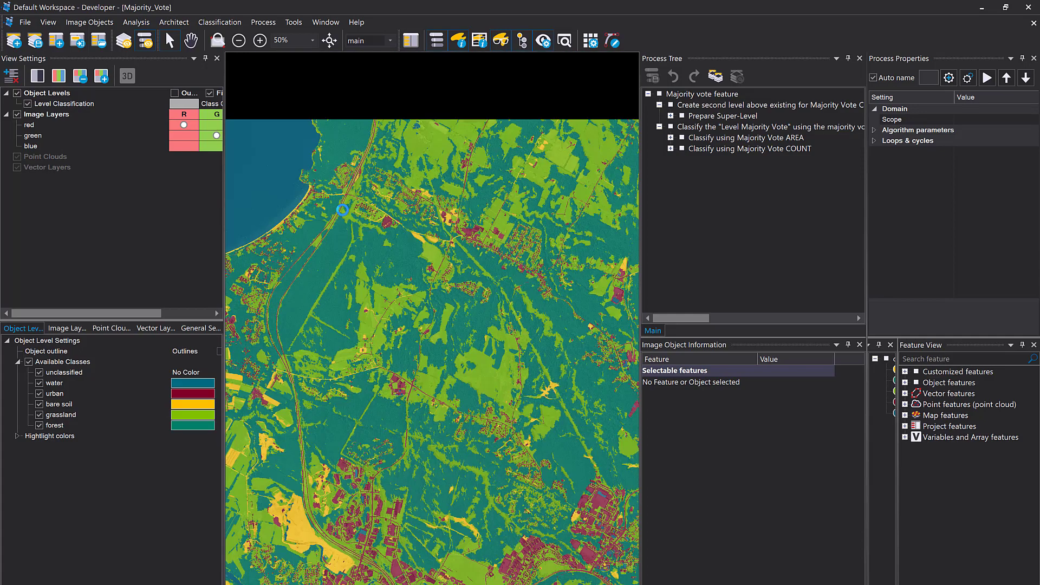
mouse_move(342, 210)
left_click_drag(639, 169, 506, 180)
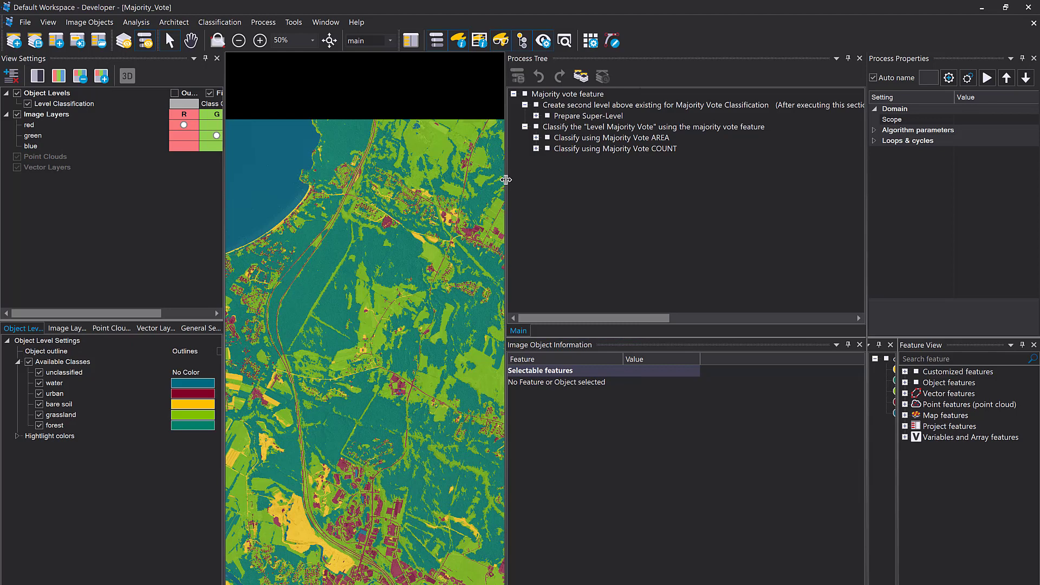
left_click_drag(871, 322, 734, 249)
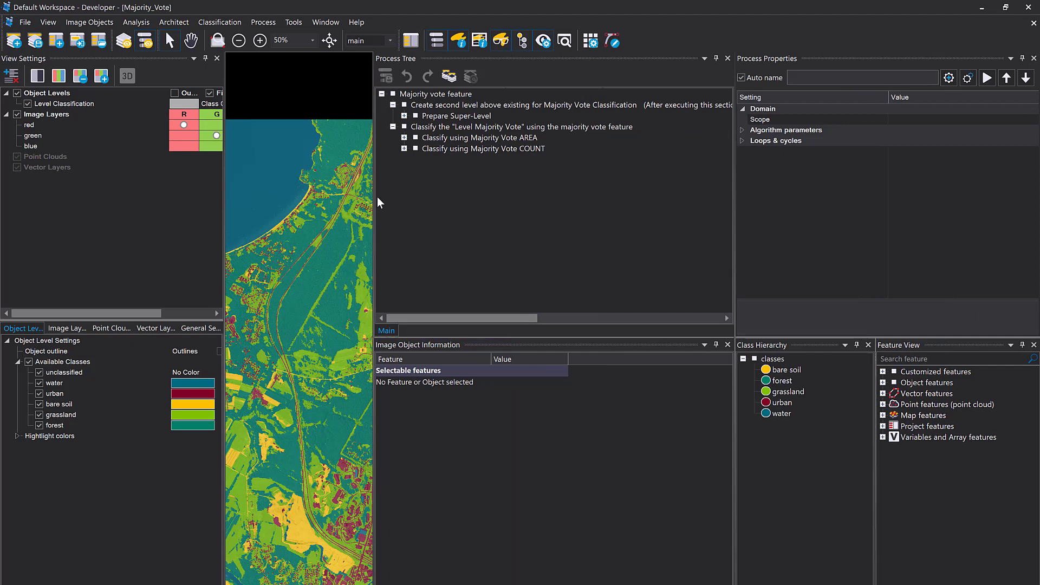
left_click_drag(372, 199, 569, 249)
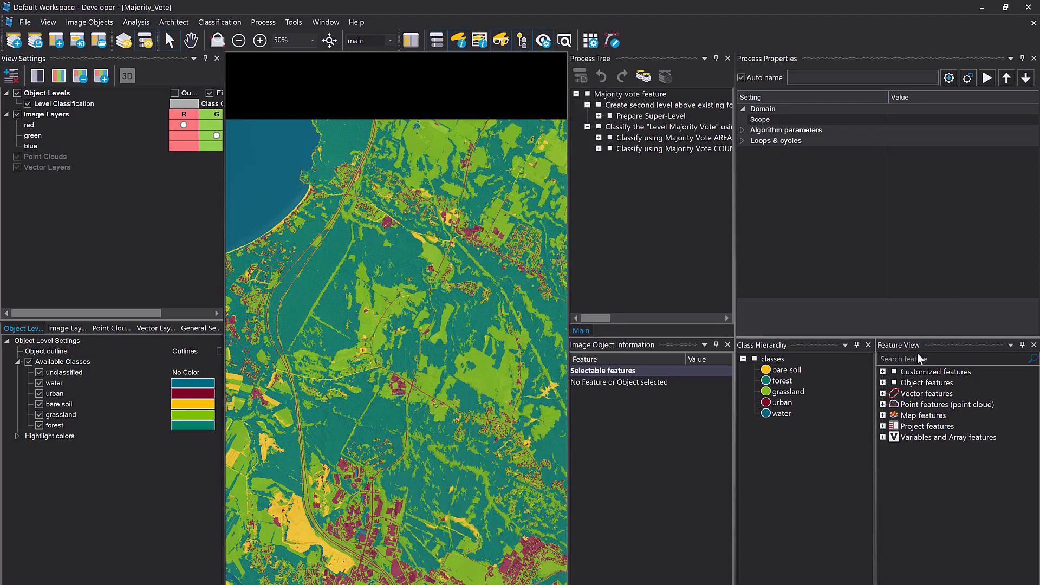
Expand the object features through Relations to objects and Sub-objects to reach the Majority Vote features
double_click(916, 383)
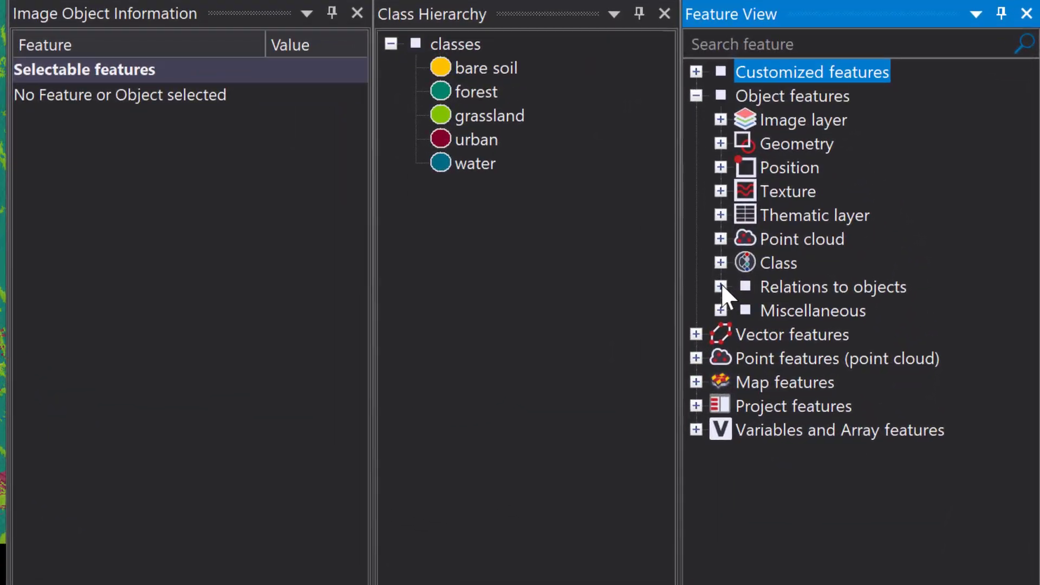
left_click(894, 469)
left_click(864, 382)
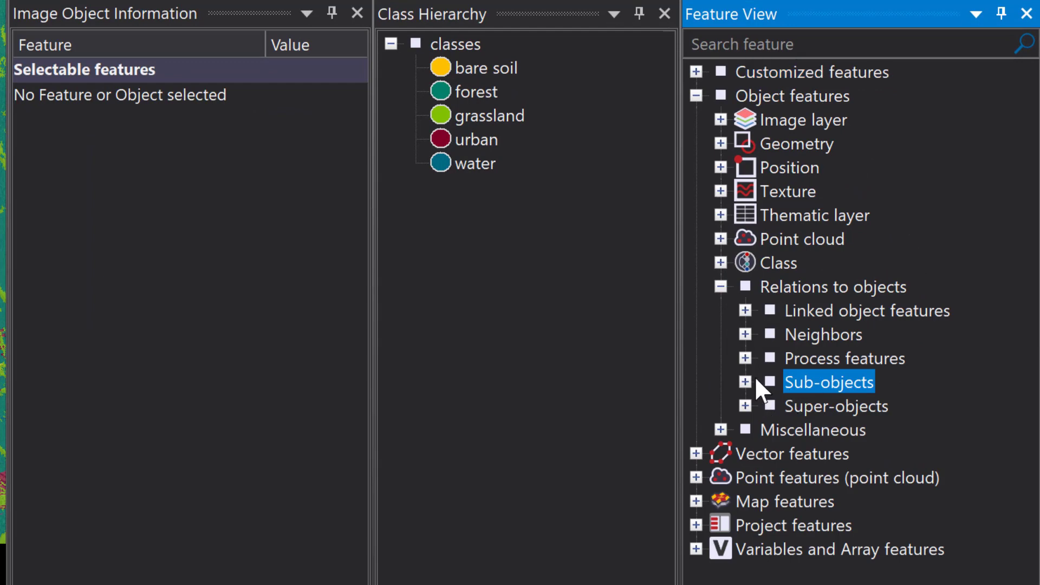
left_click(745, 382)
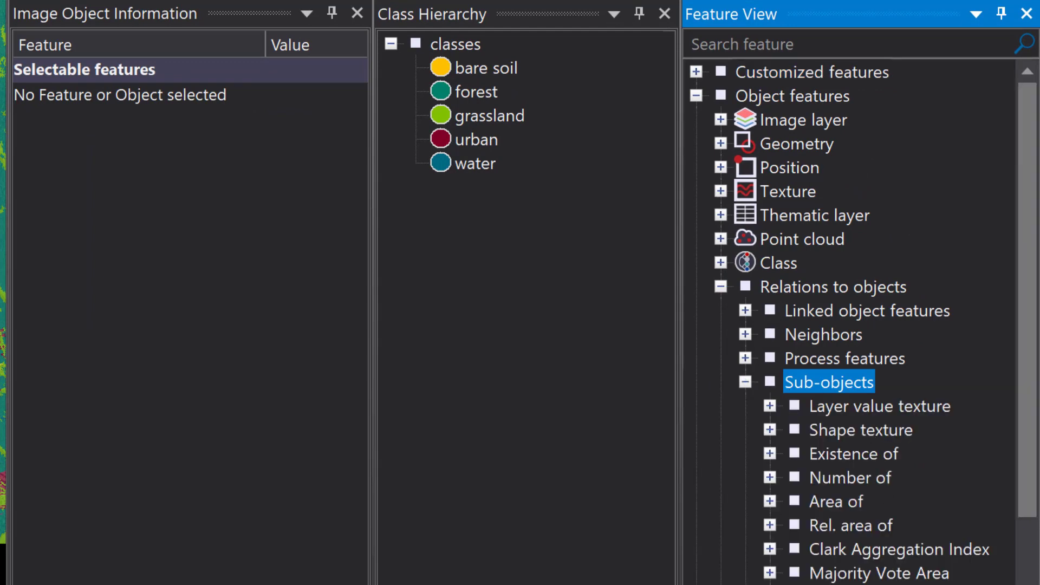
left_click(872, 573)
scroll(834, 515, "down", 2)
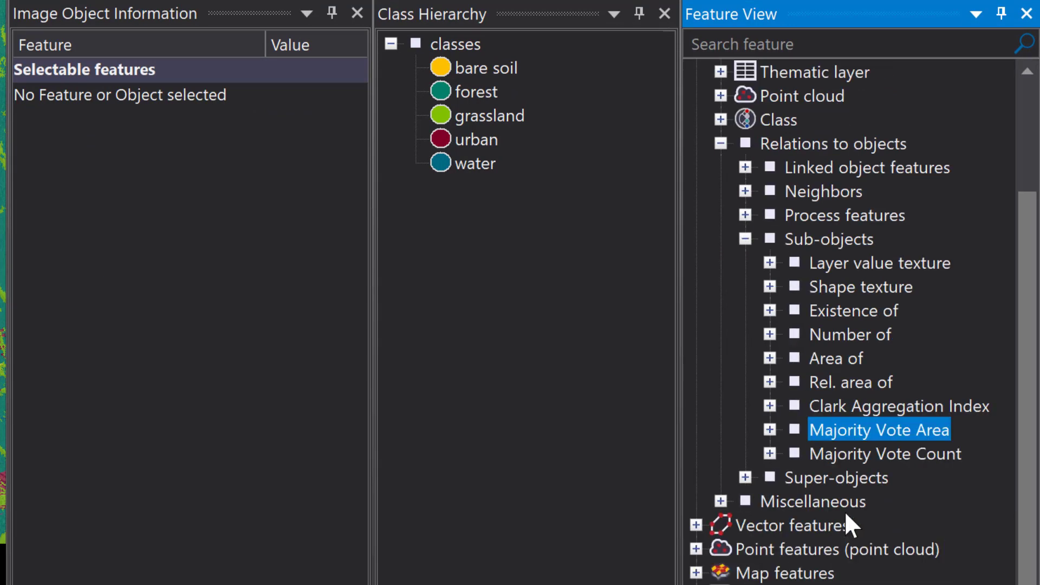
Expand the Majority Vote Area and Majority Vote Count features, and review the settings for a new Majority Vote Area feature without creating one
left_click(854, 454)
left_click(766, 430)
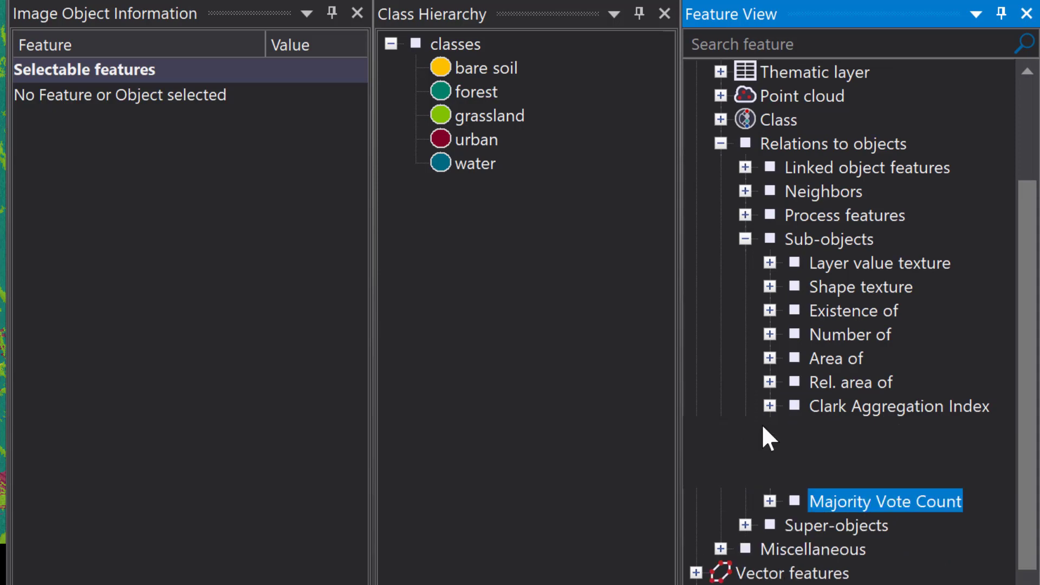
left_click(770, 501)
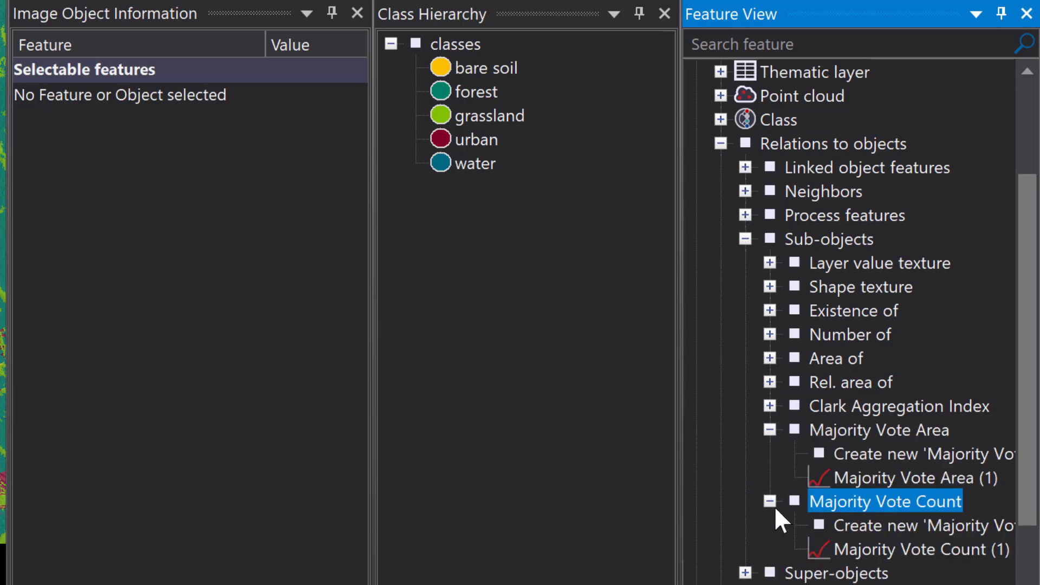
left_click(876, 477)
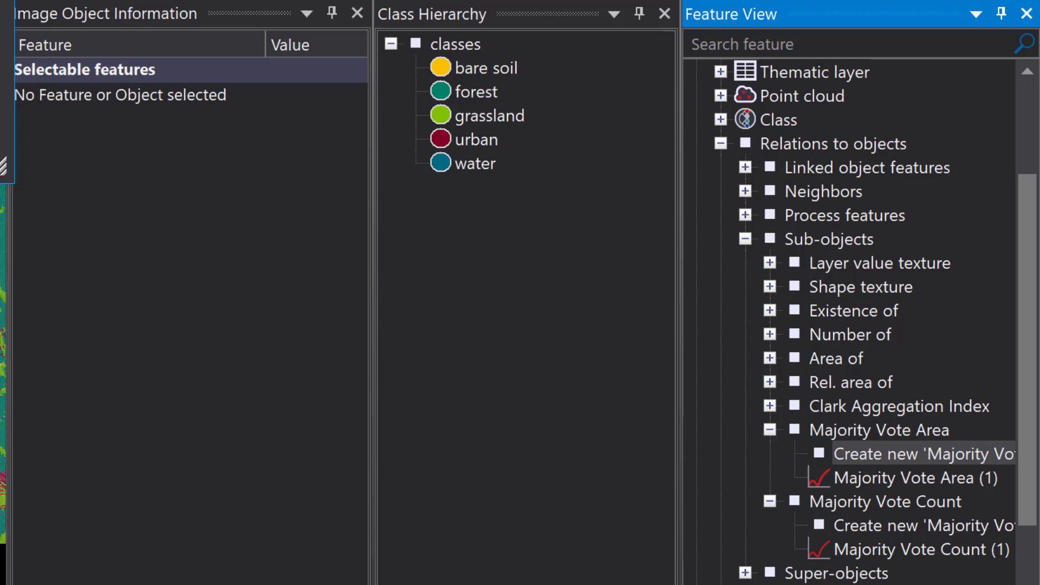
key("Escape")
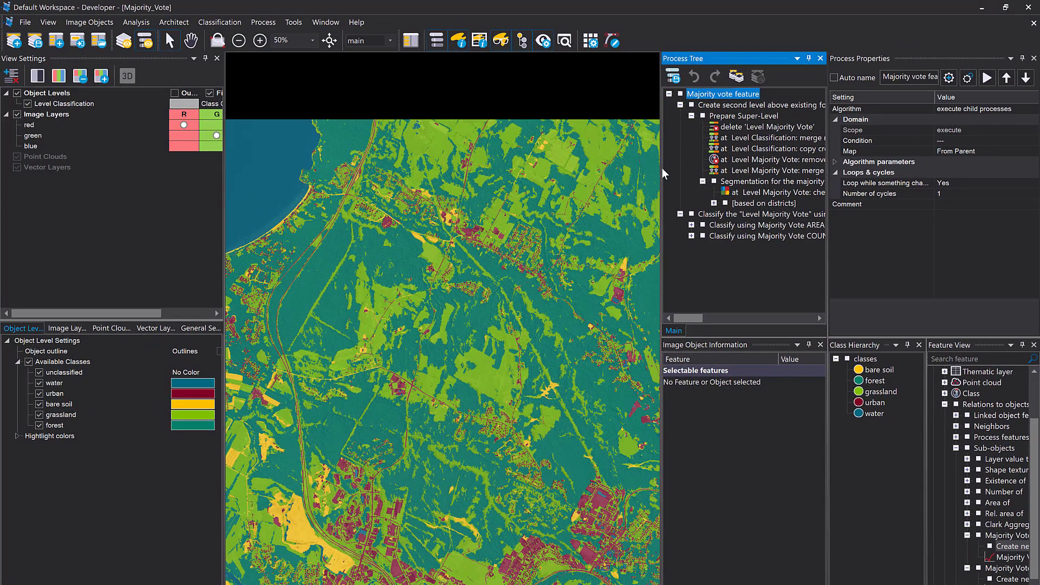
Review the chess board 150 segmentation on Level Majority Vote and execute the Prepare Super-Level process
left_click_drag(661, 168, 555, 179)
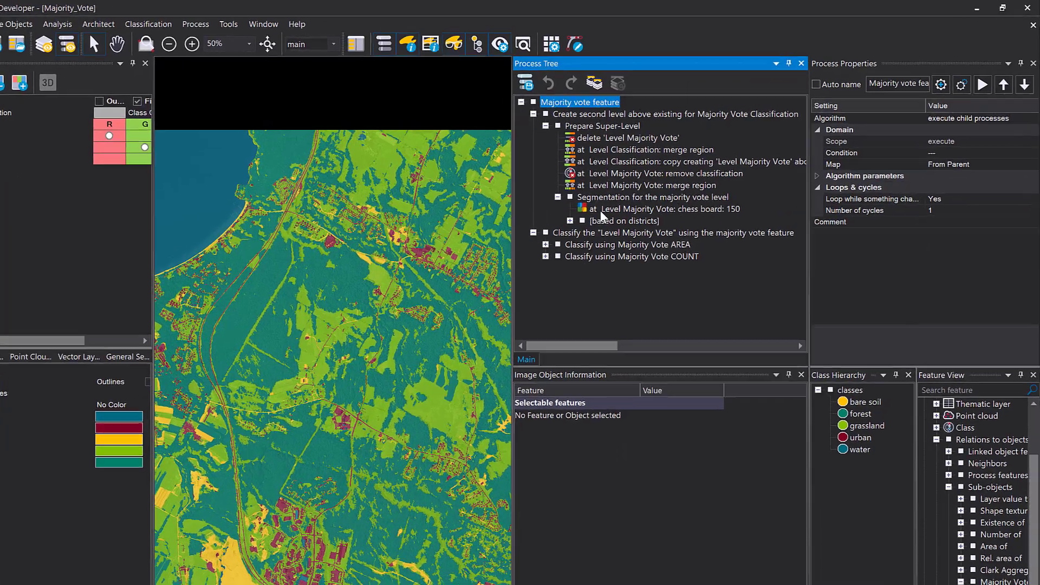
left_click(662, 193)
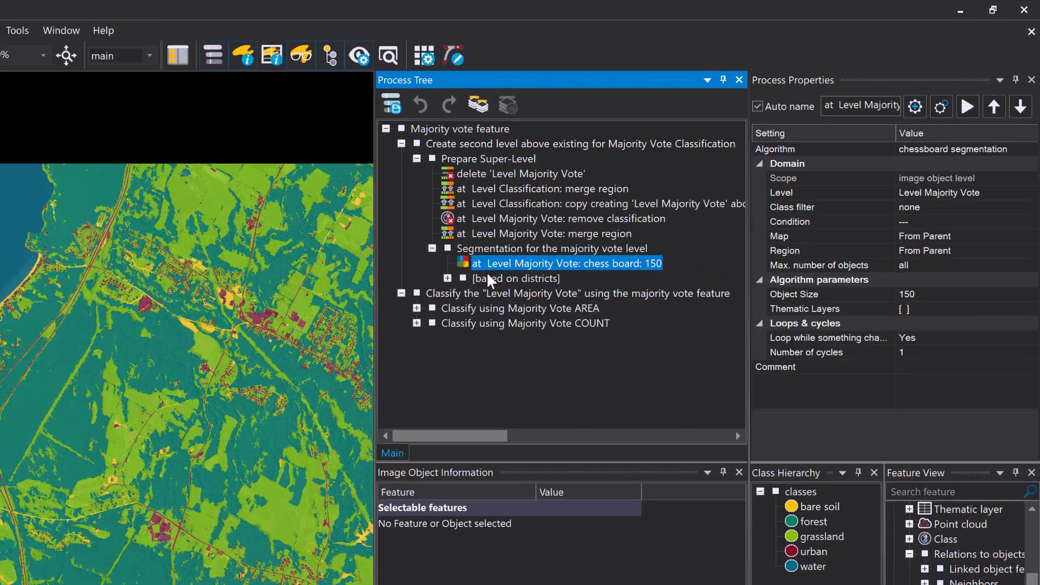
left_click(438, 158)
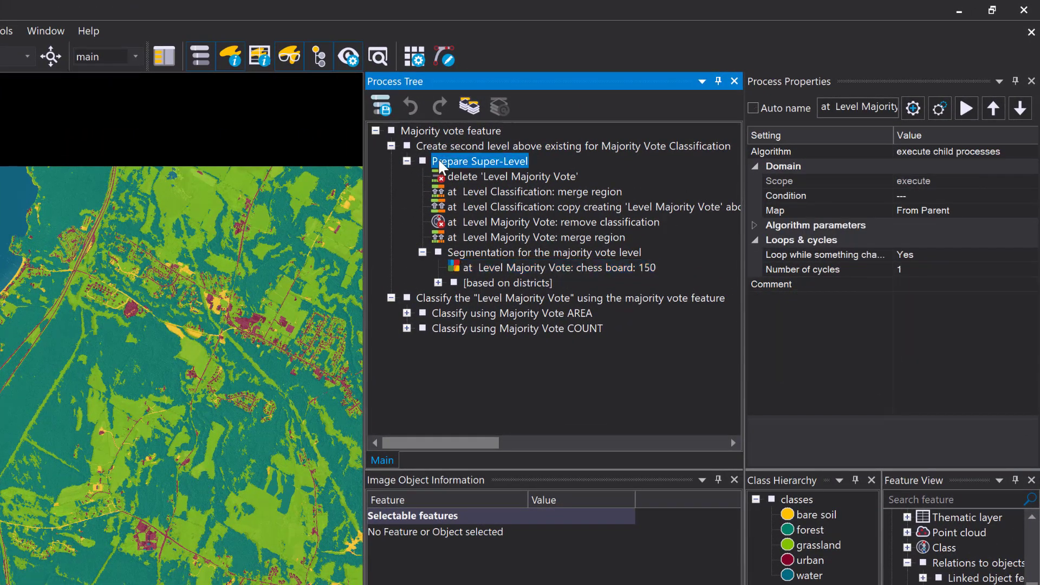
right_click(438, 158)
left_click(486, 182)
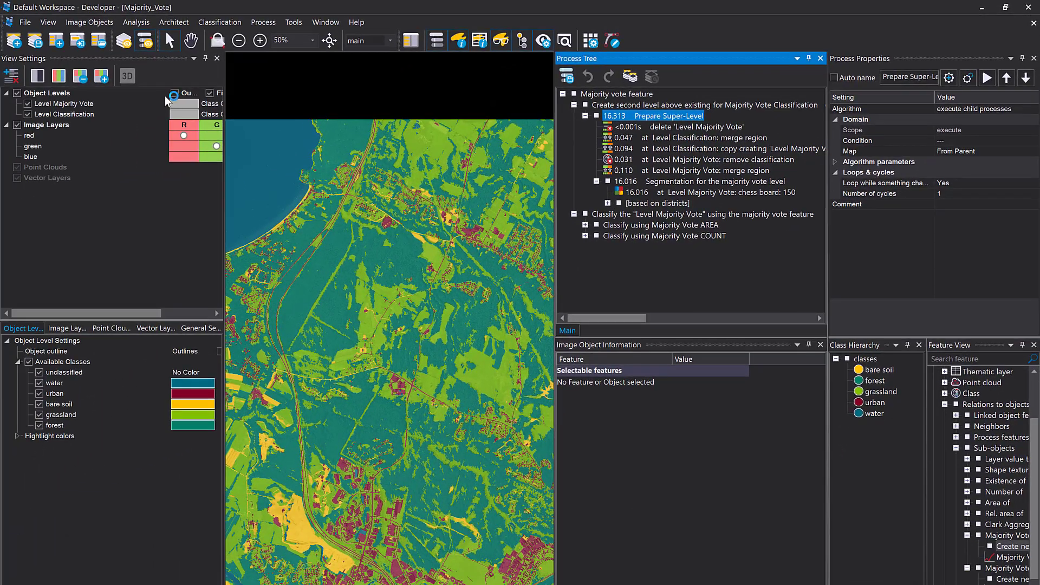
Turn on the object outlines and set the outline colour of Level Majority Vote to yellow
left_click(174, 93)
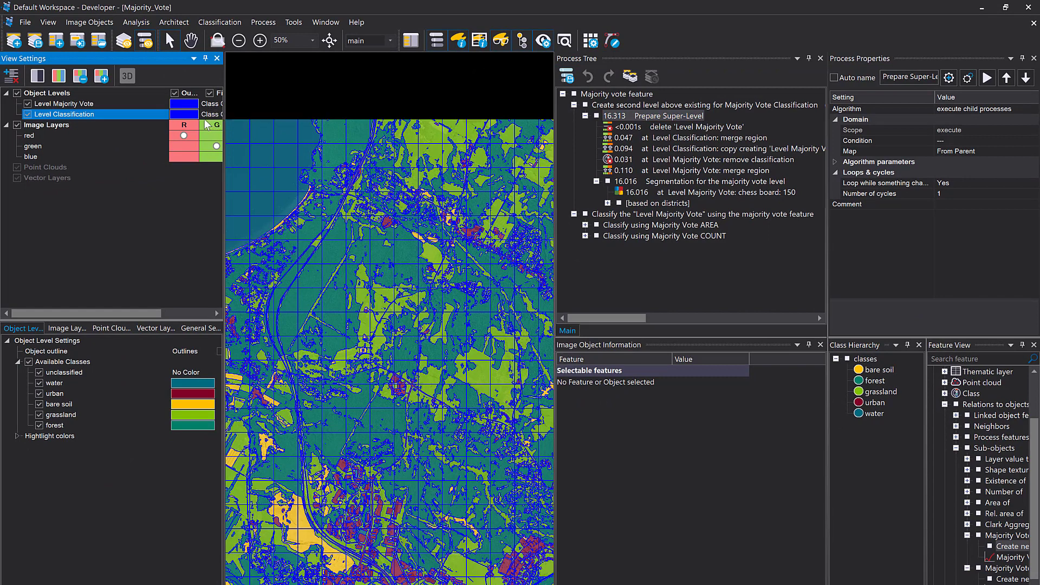
left_click(190, 114)
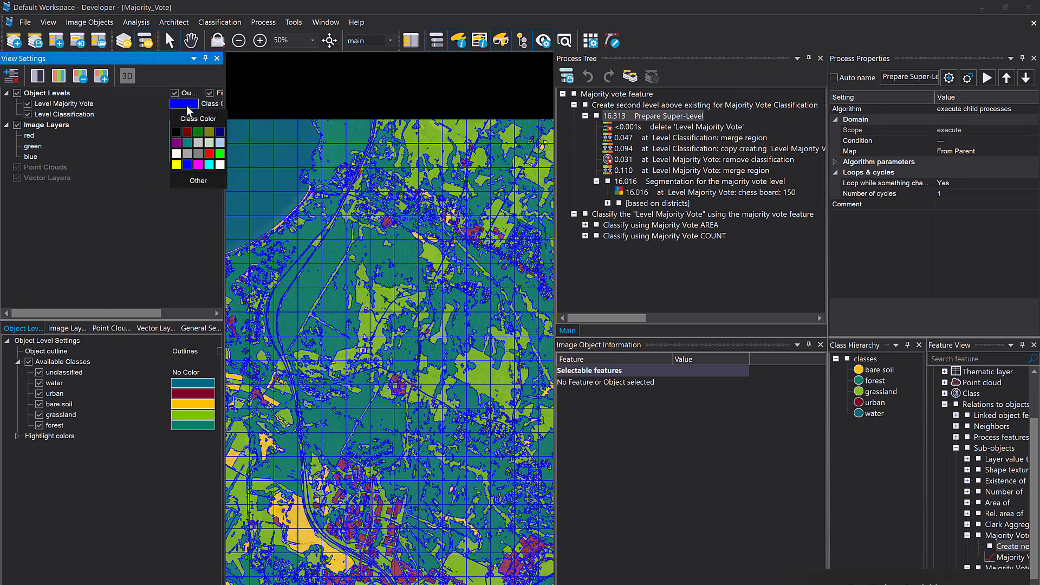
left_click(177, 165)
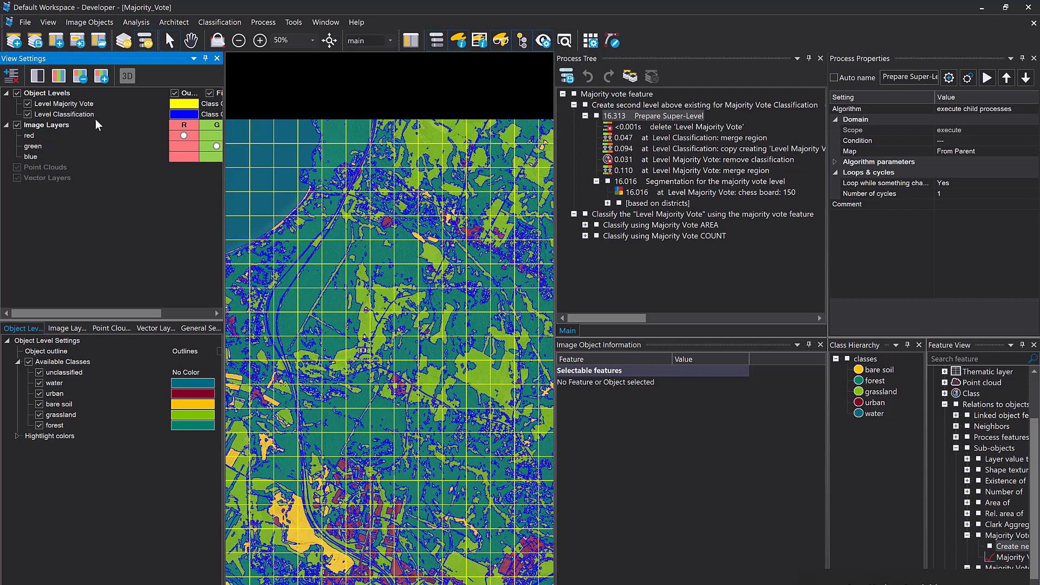
Enlarge the image view and toggle Level Classification to compare it with the chessboard grid, leaving that level hidden
left_click(27, 115)
left_click_drag(554, 159, 641, 187)
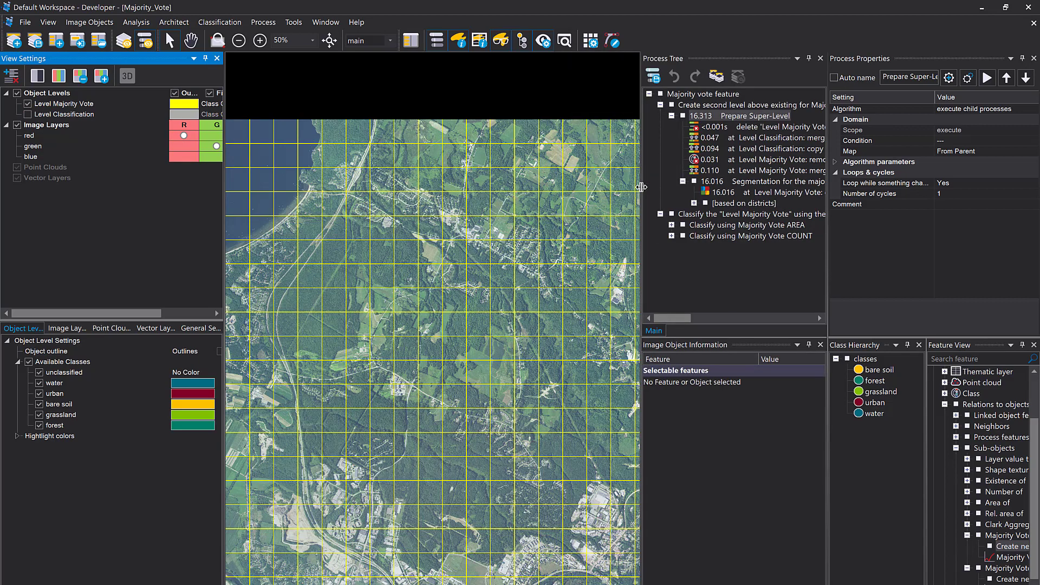
left_click(27, 114)
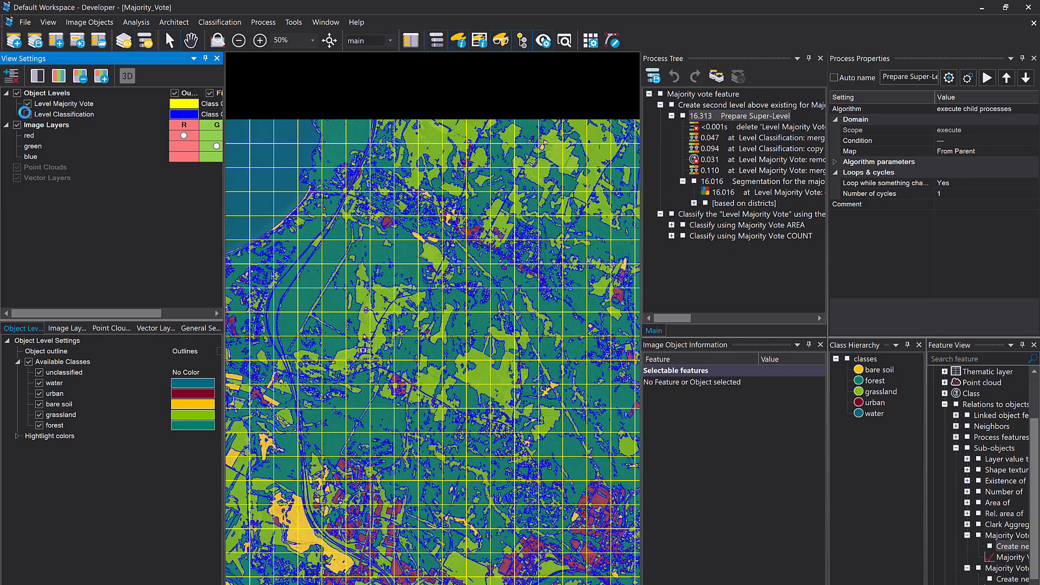
left_click(28, 114)
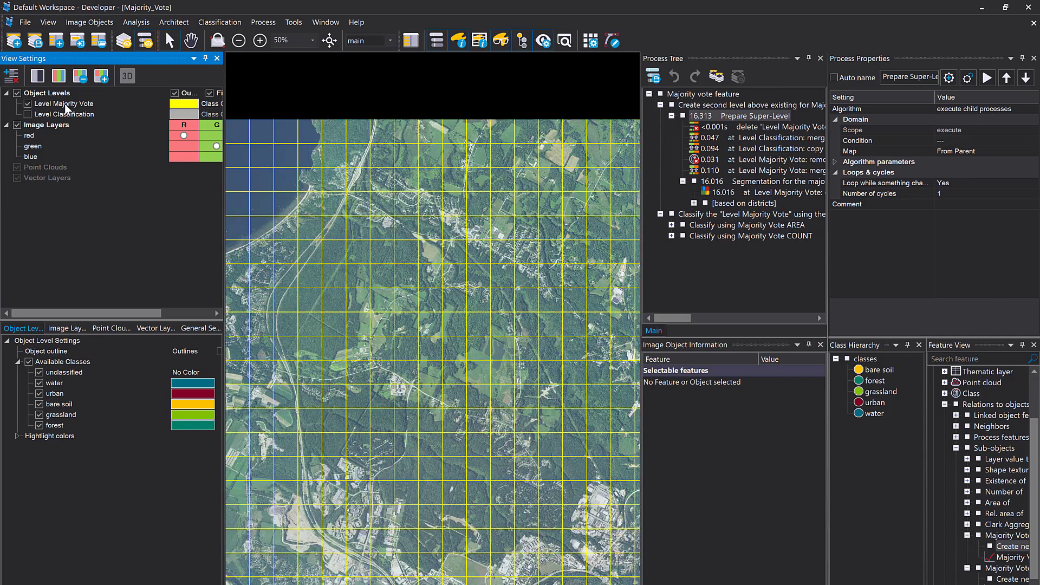
left_click(28, 114)
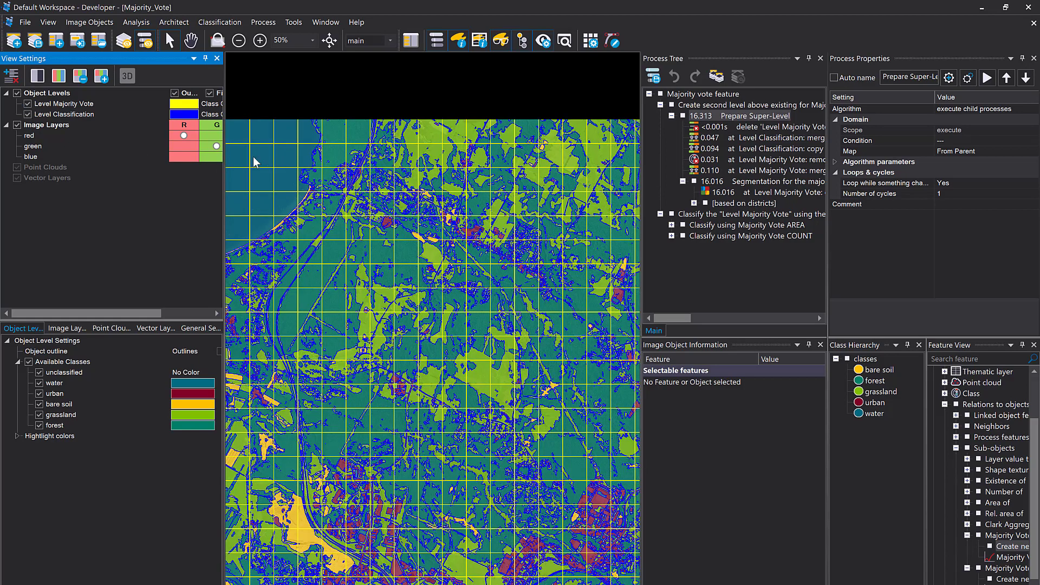
mouse_move(575, 269)
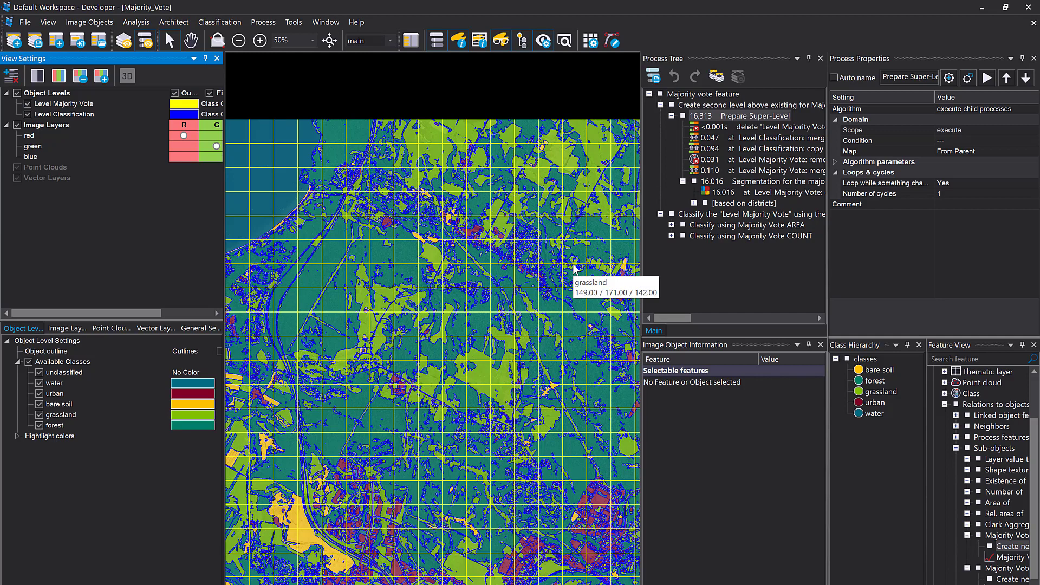
left_click(28, 113)
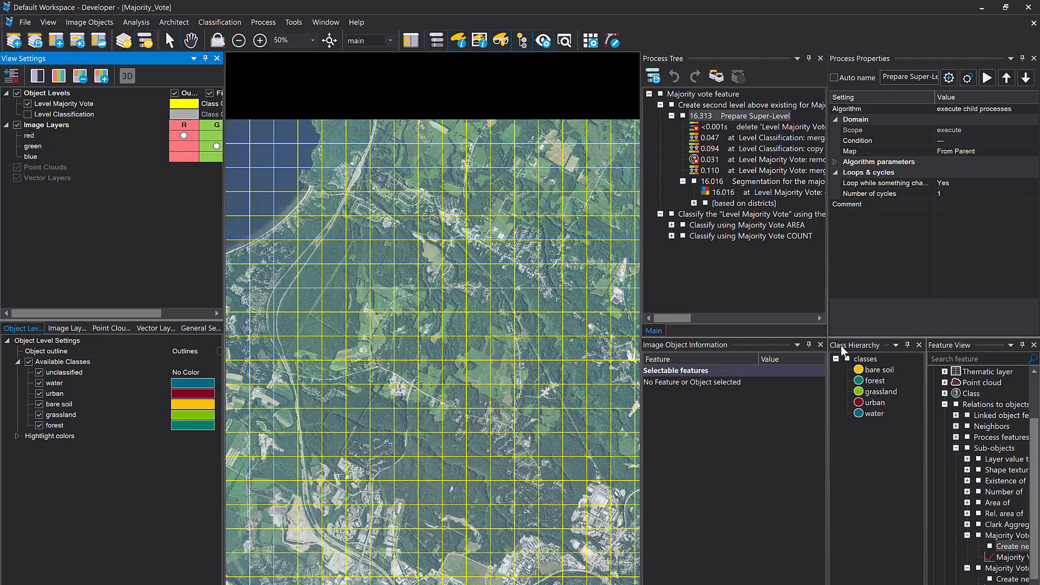
Select the Majority Vote Area (1) feature and widen the Feature View so its full name is readable
left_click_drag(924, 372, 894, 374)
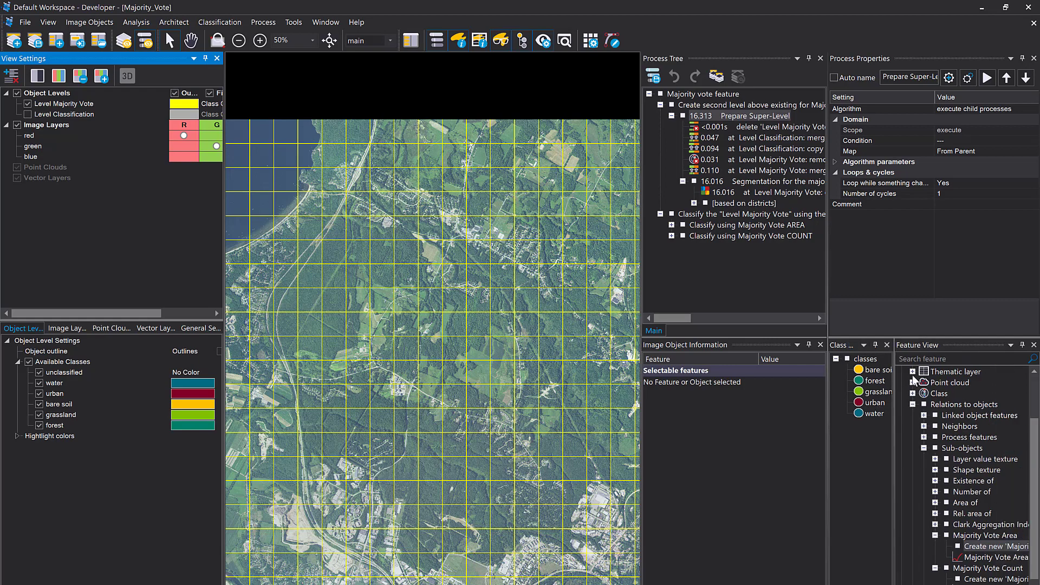
left_click(975, 557)
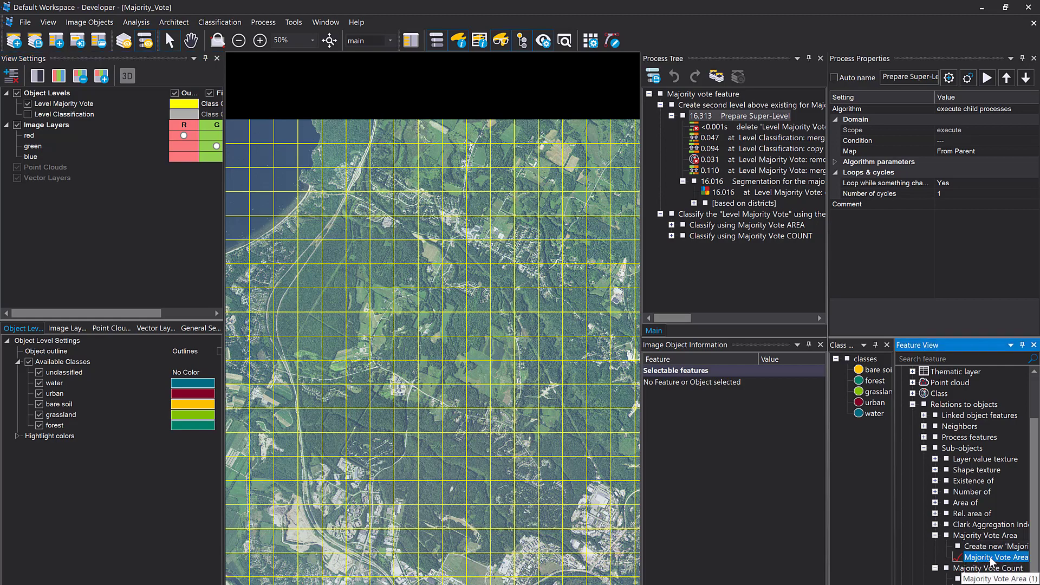
left_click_drag(893, 525, 866, 526)
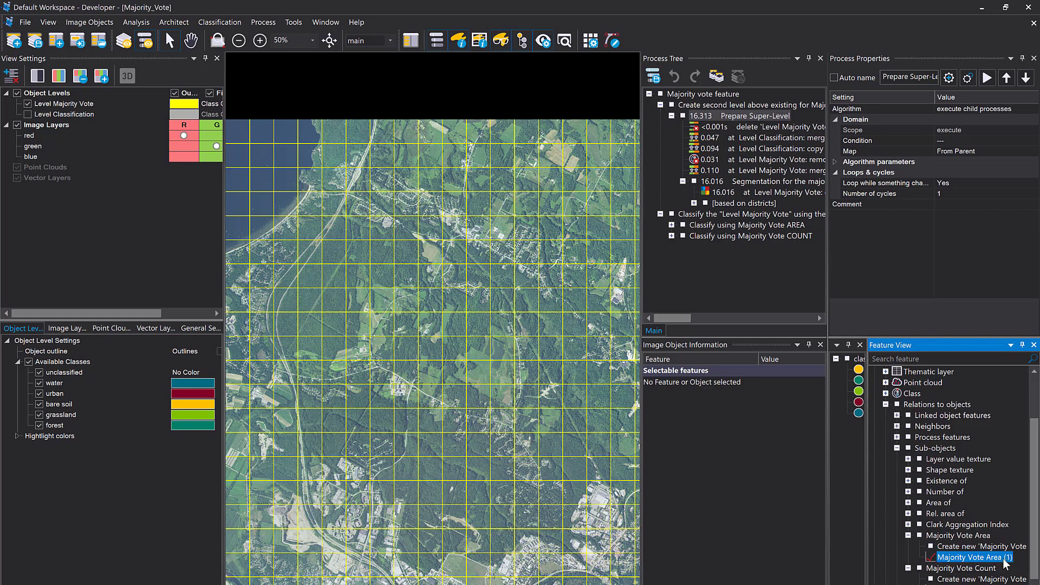
Display the Majority Vote Area (1) feature in the image view and raise the fill opacity of Level Majority Vote
left_click(972, 557)
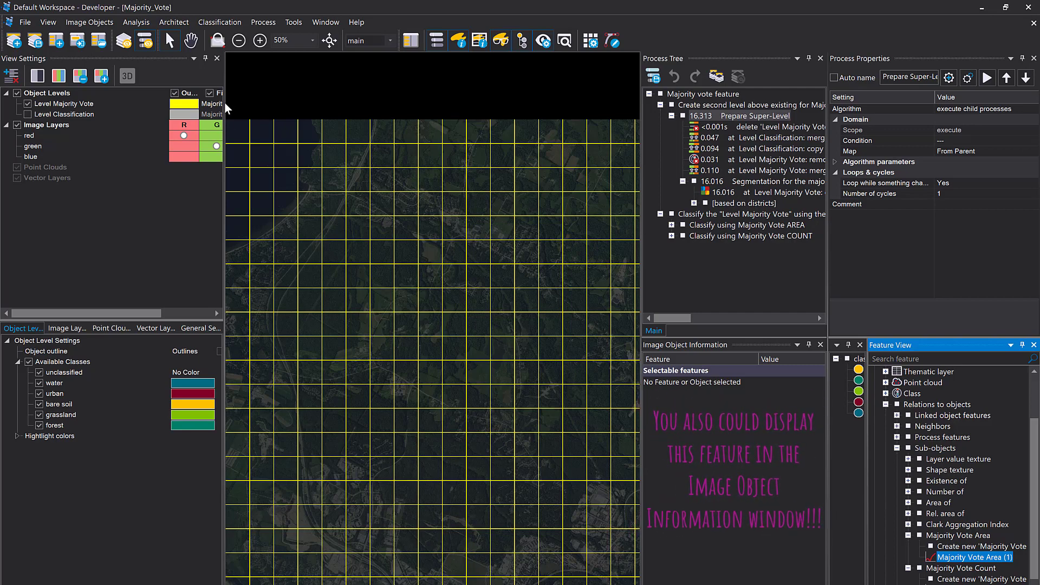
left_click_drag(224, 102, 249, 103)
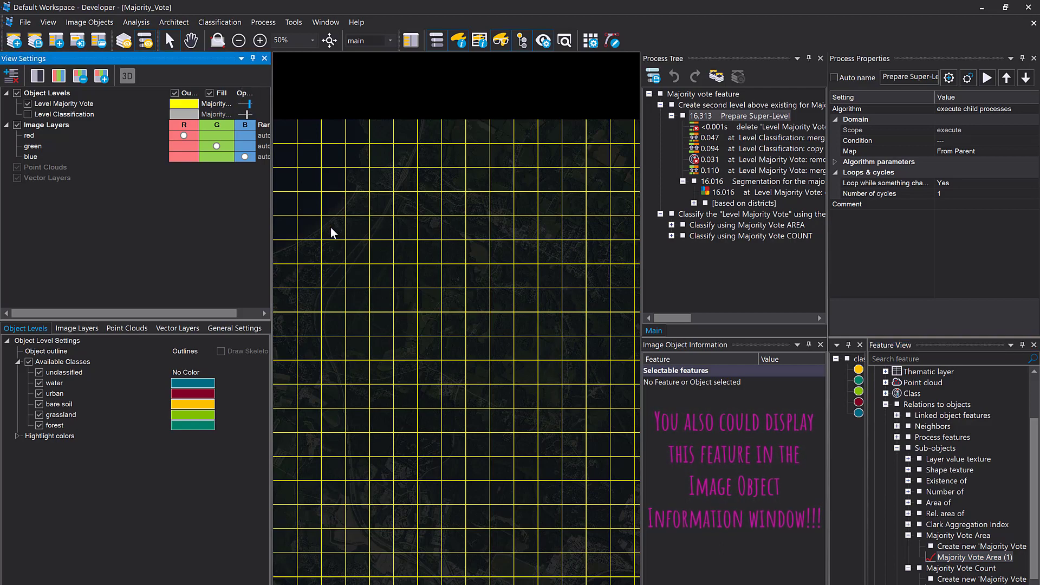
mouse_move(331, 230)
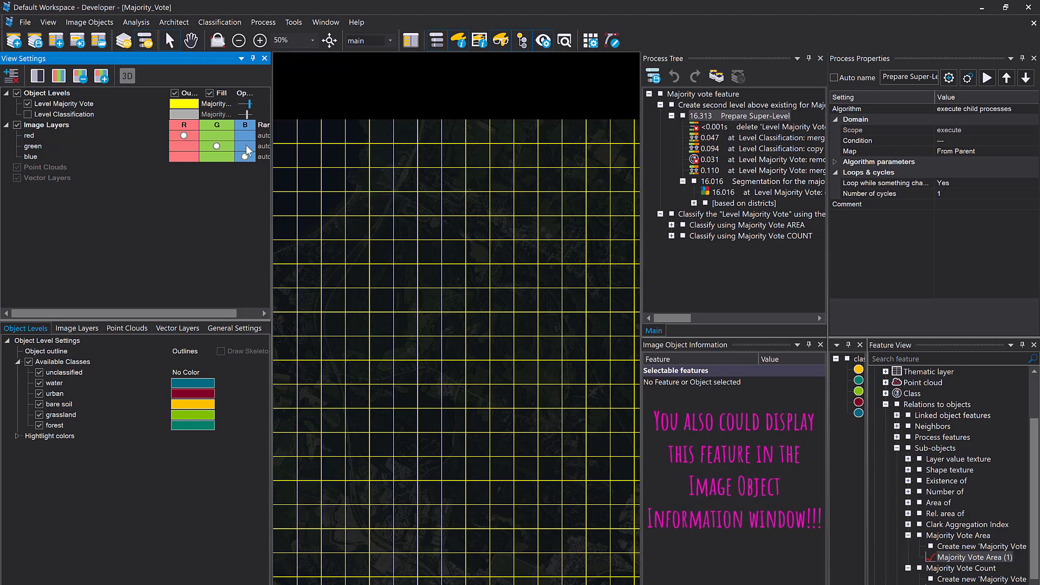
left_click_drag(247, 103, 251, 103)
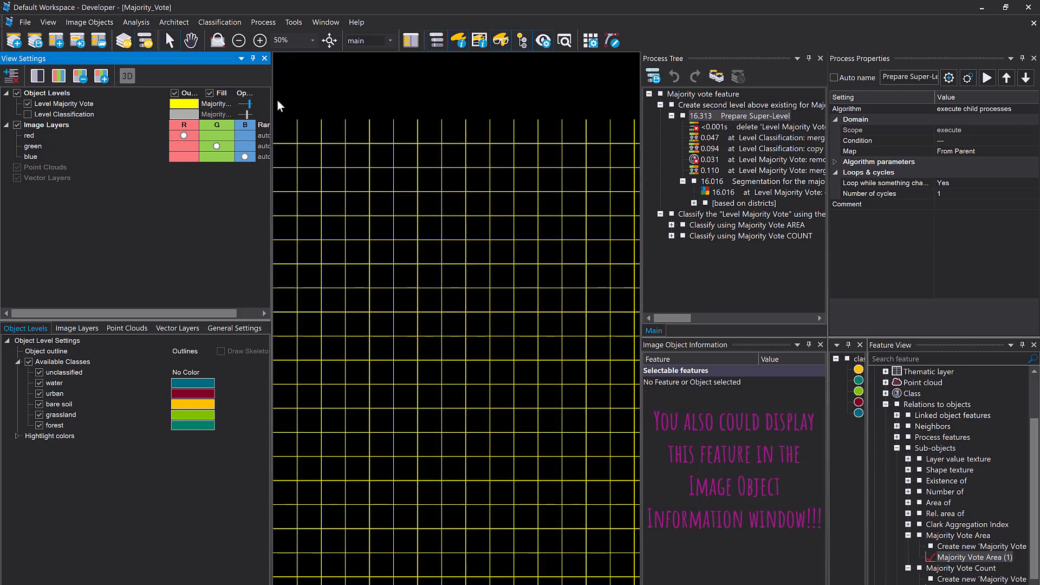
Widen View Settings and its Fill column, and set the fill of Level Majority Vote back to Class Color
left_click_drag(272, 99, 328, 99)
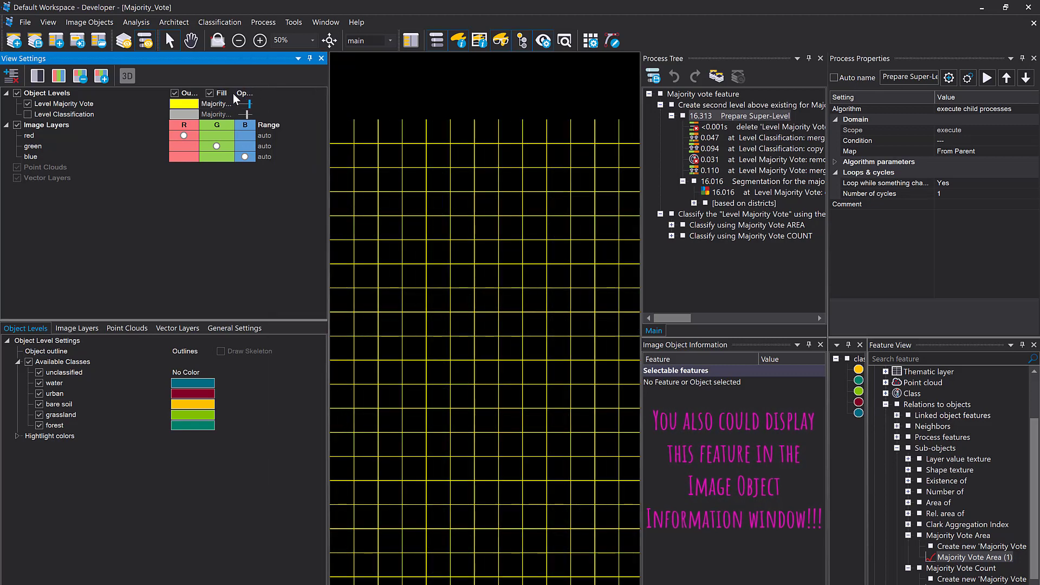
double_click(234, 94)
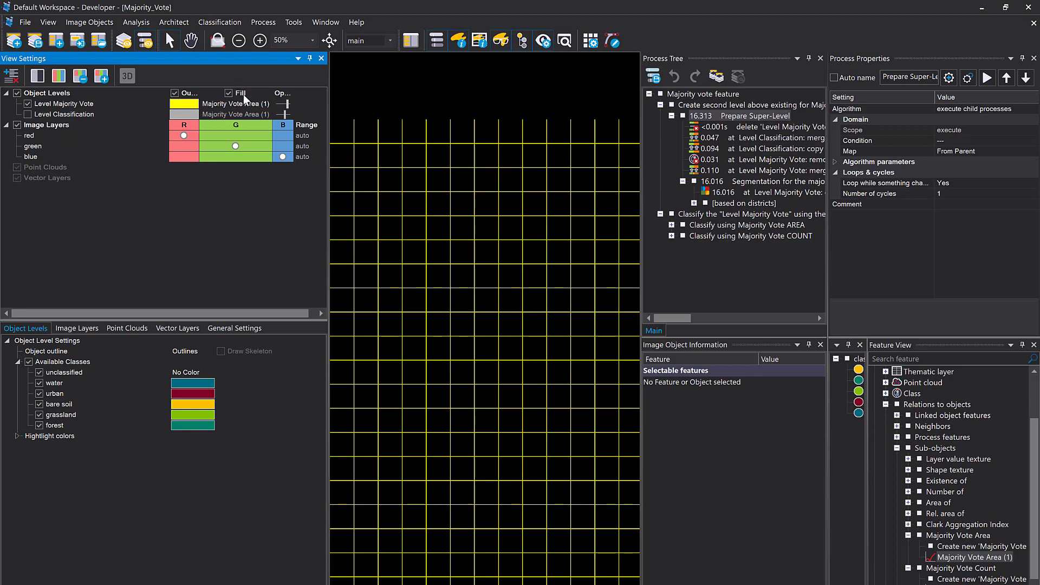
left_click(267, 104)
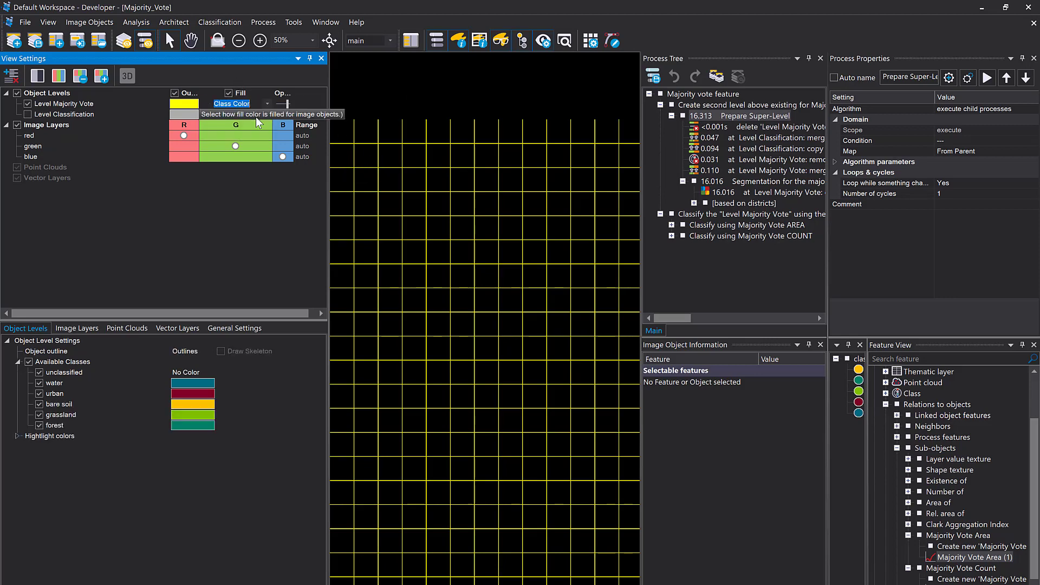
left_click(256, 116)
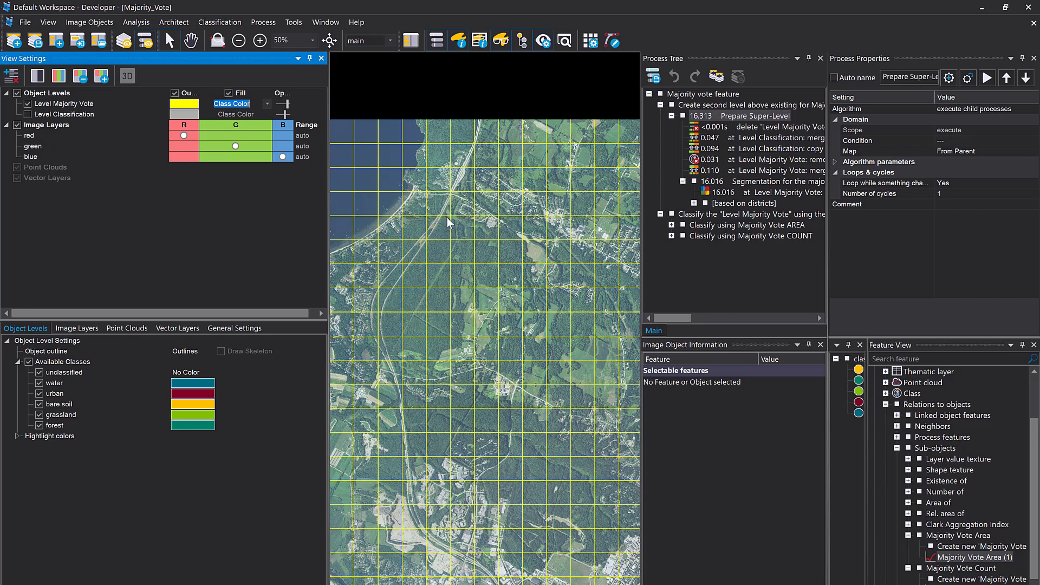
Widen the Class Hierarchy and examine the Majority Vote Area (1) condition in the bare soil class description
mouse_move(444, 213)
left_click_drag(826, 274, 739, 275)
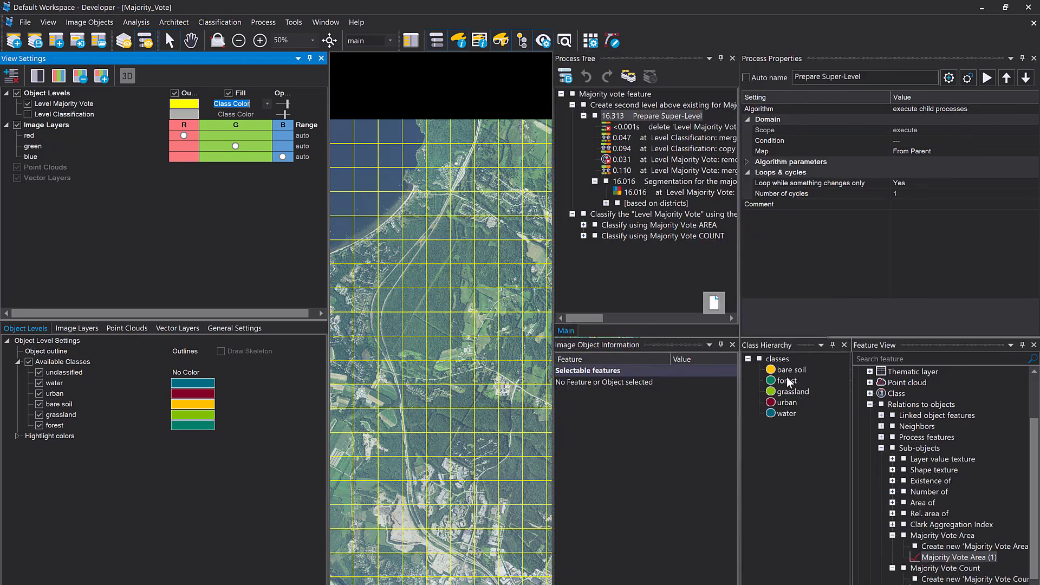
left_click(782, 369)
double_click(782, 370)
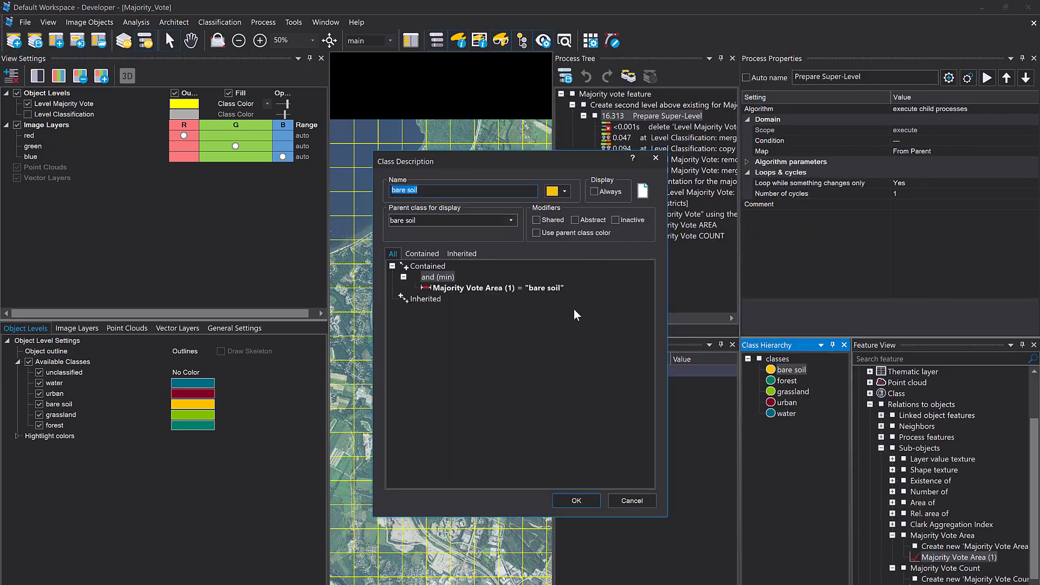
left_click(538, 288)
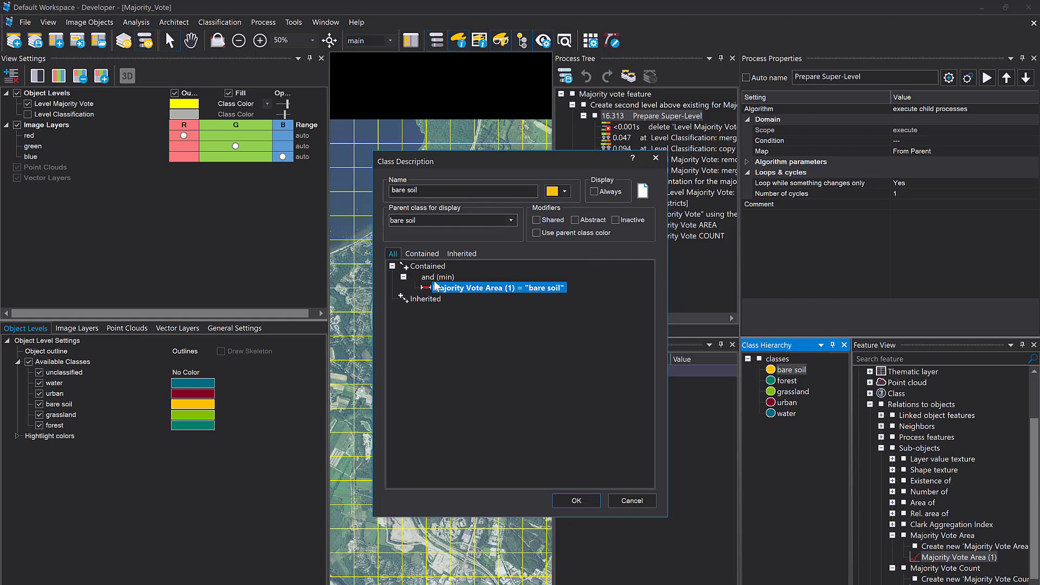
double_click(463, 288)
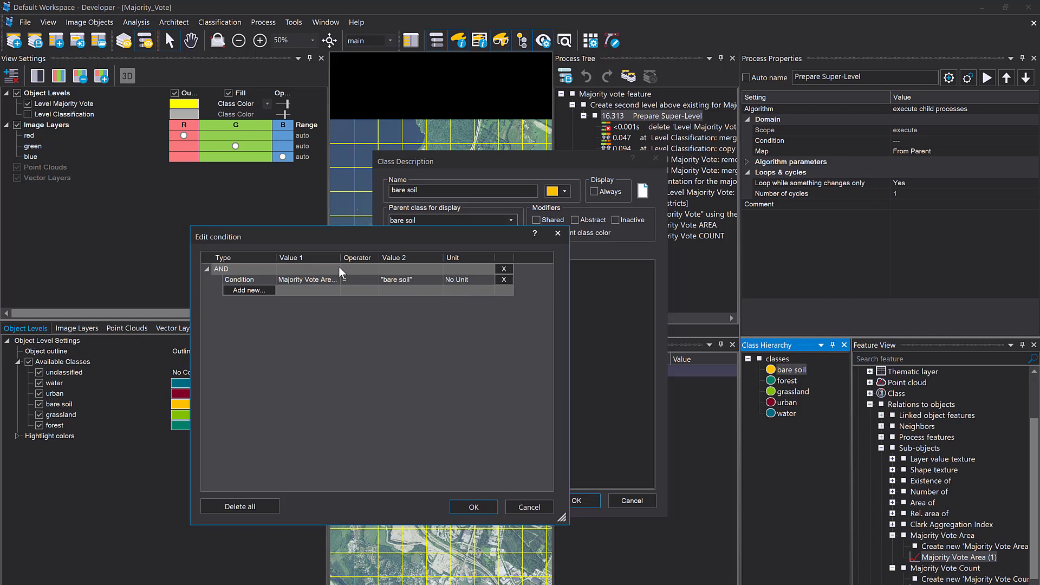
left_click_drag(340, 258, 442, 258)
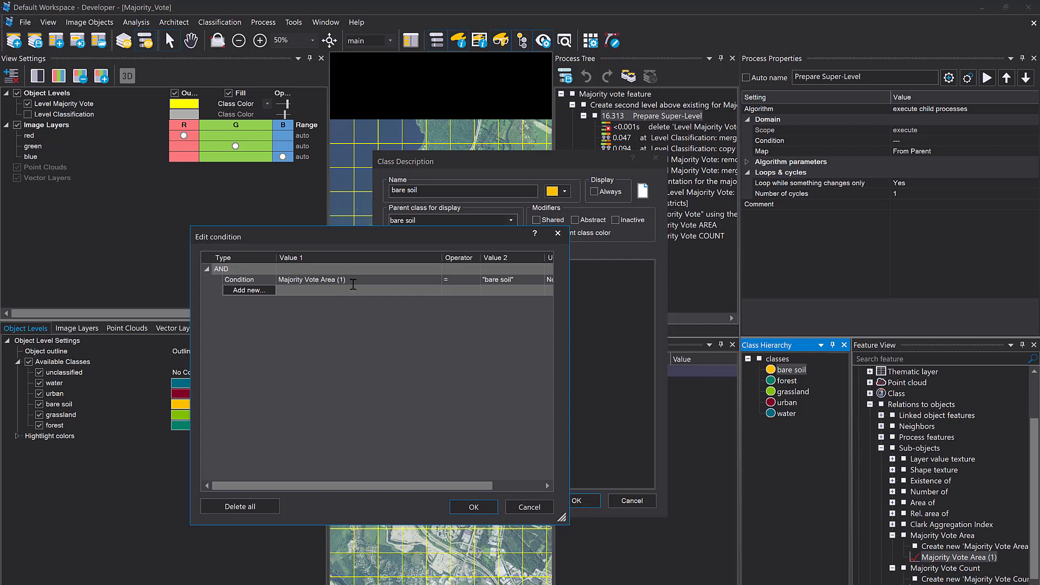
left_click_drag(442, 258, 384, 259)
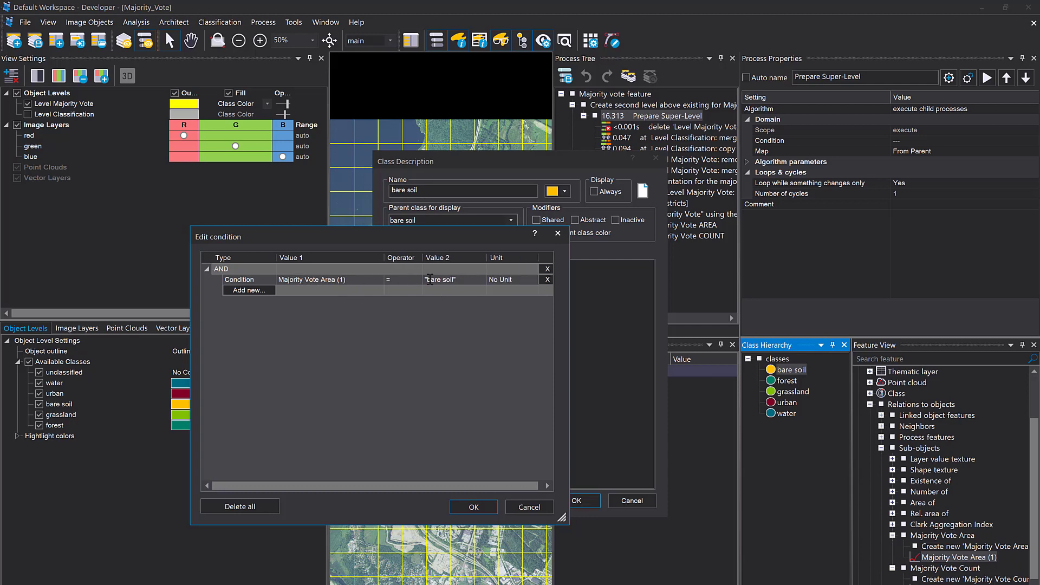
left_click(473, 508)
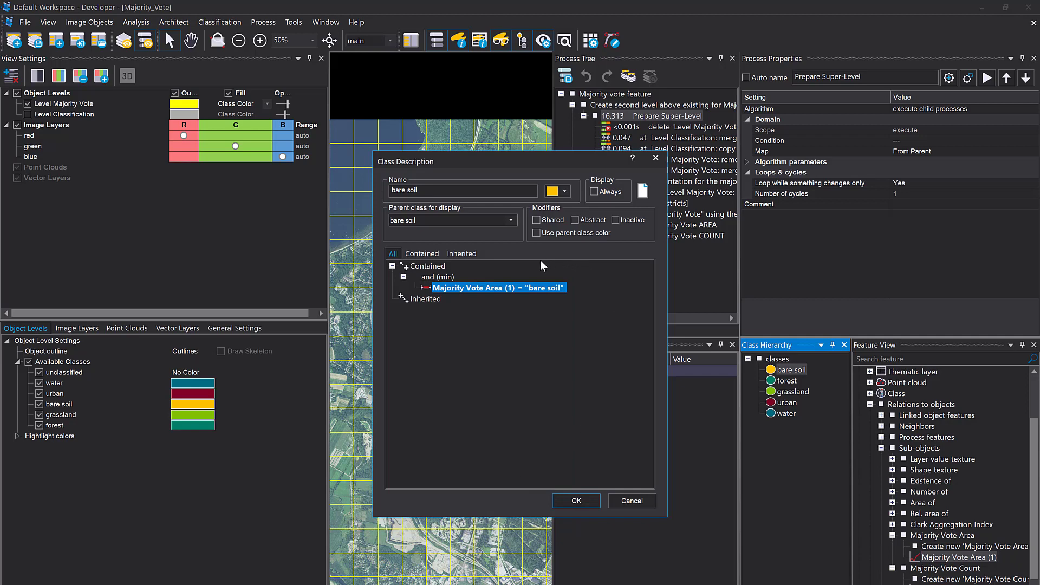
Close the bare soil class description without changes and check the condition in the forest class description
left_click_drag(460, 191, 382, 197)
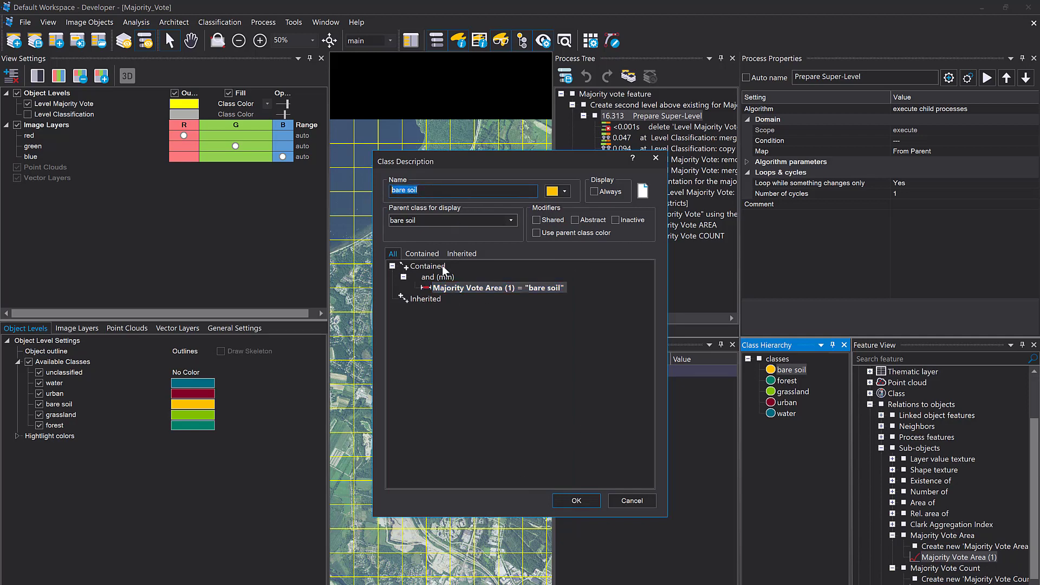
left_click(643, 496)
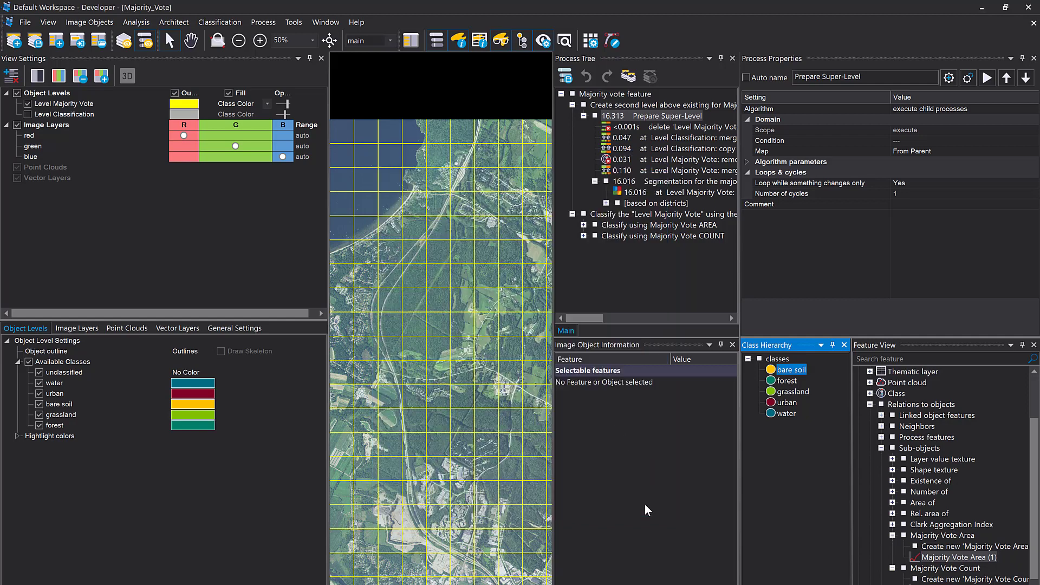
double_click(787, 381)
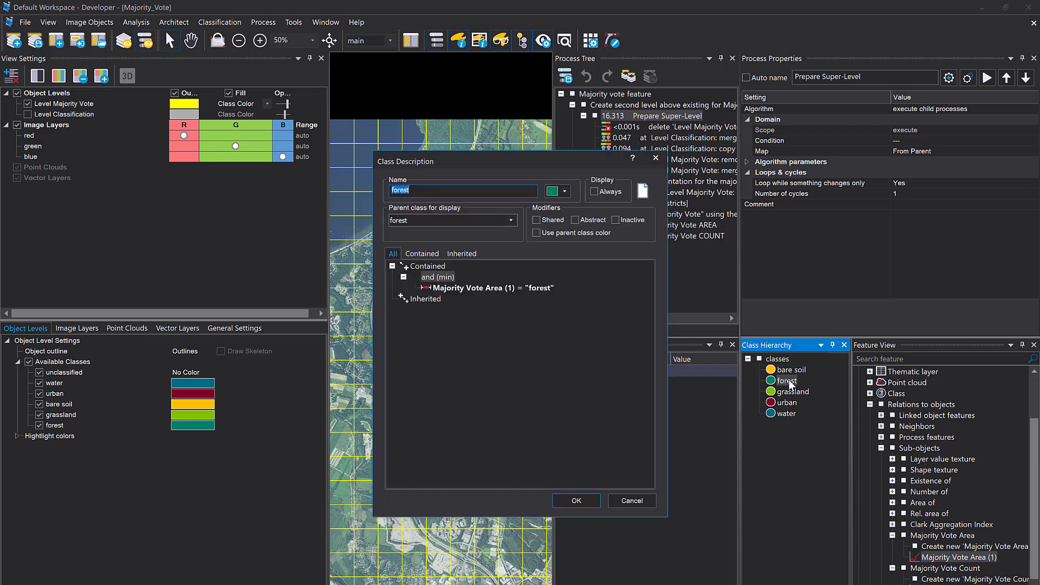
left_click(649, 158)
Collapse the Prepare Super-Level process and expand Classify using Majority Vote AREA in a widened Process Tree
left_click(595, 181)
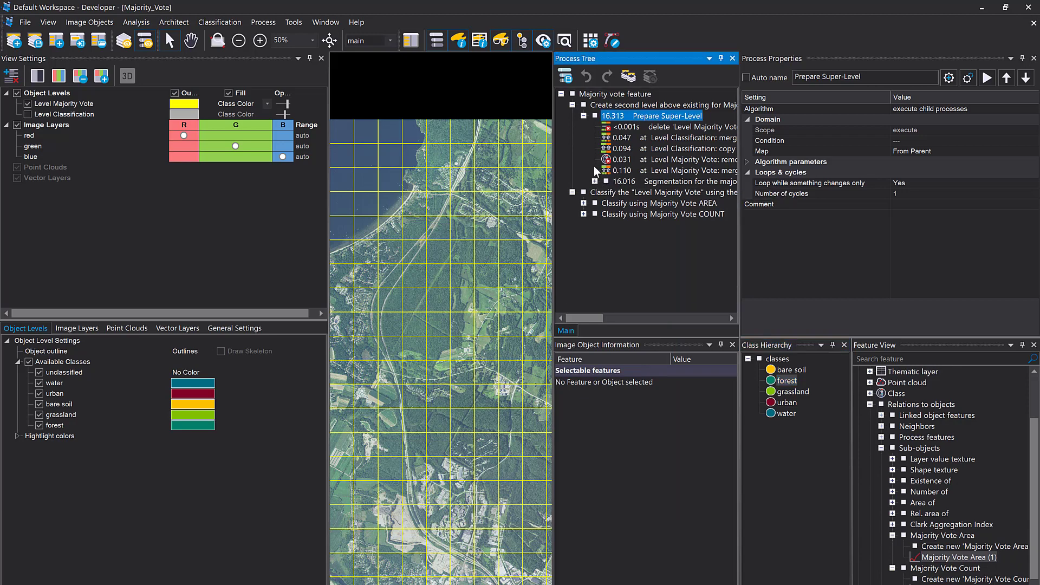
left_click(584, 115)
left_click(585, 137)
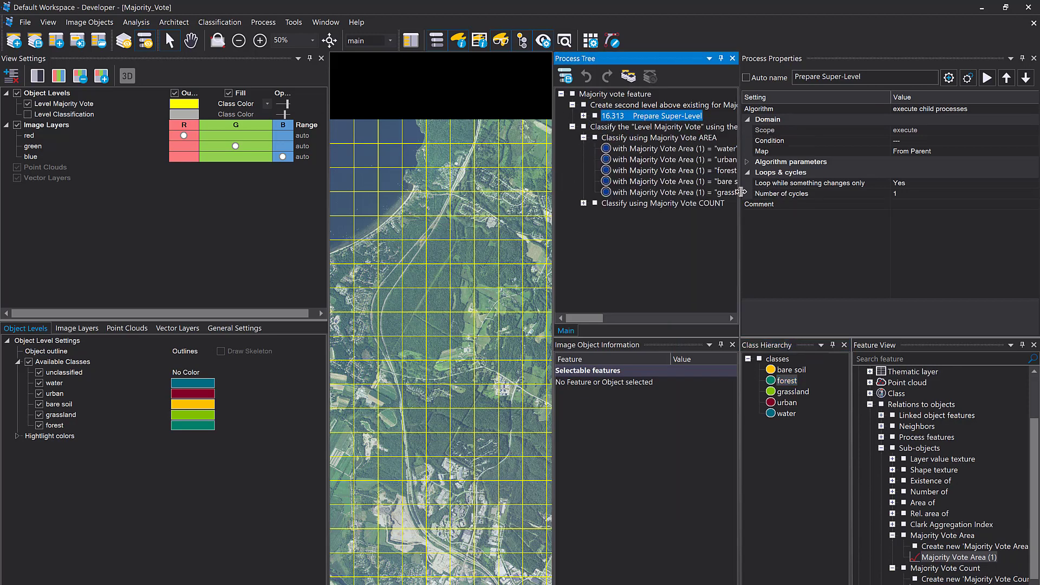
left_click_drag(740, 193, 835, 194)
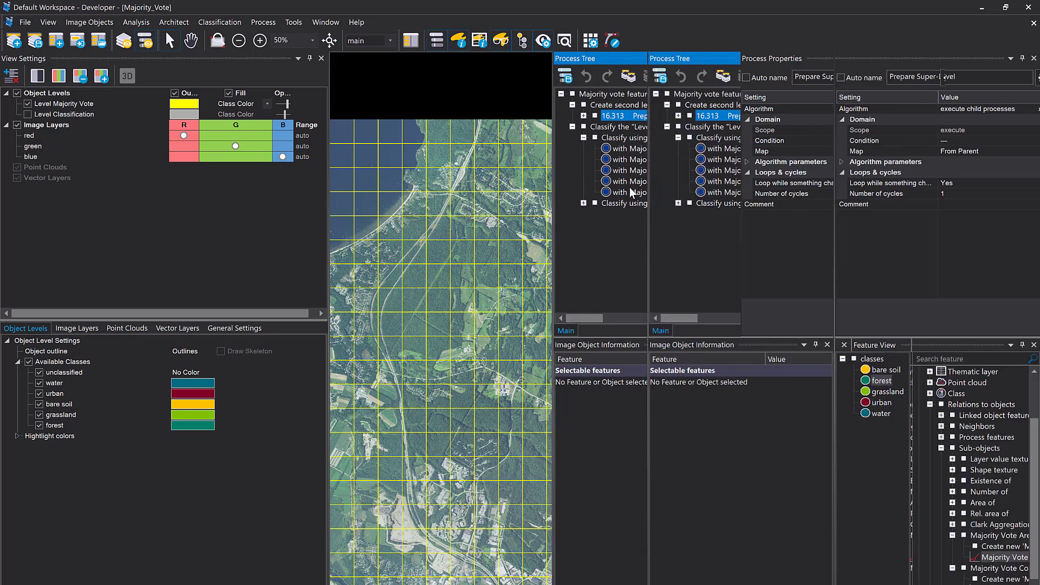
left_click_drag(648, 193, 555, 193)
Review the assign class process for Majority Vote Area (1) = "water" on Level Majority Vote and execute it
left_click(628, 149)
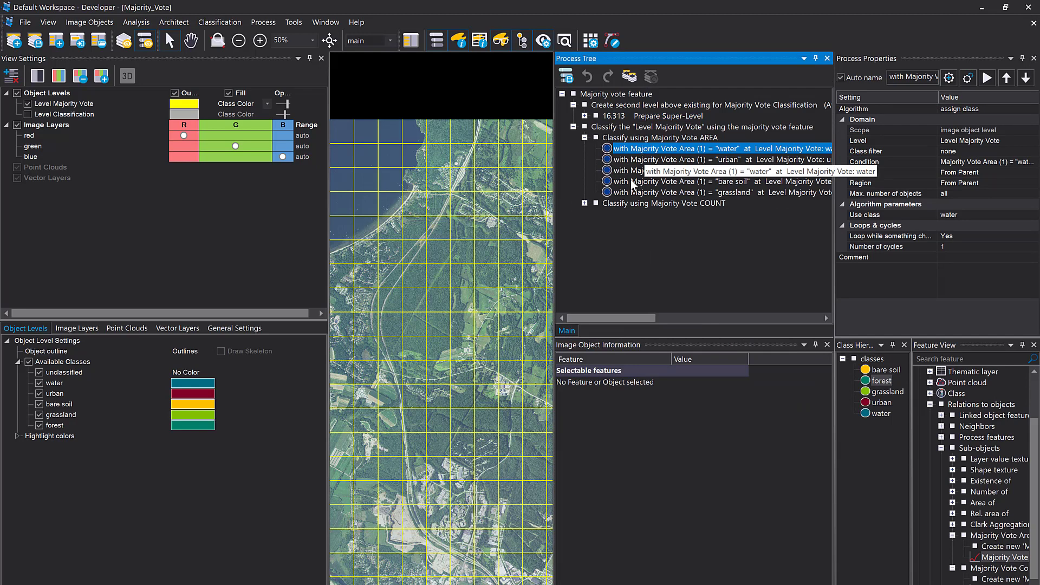
double_click(628, 151)
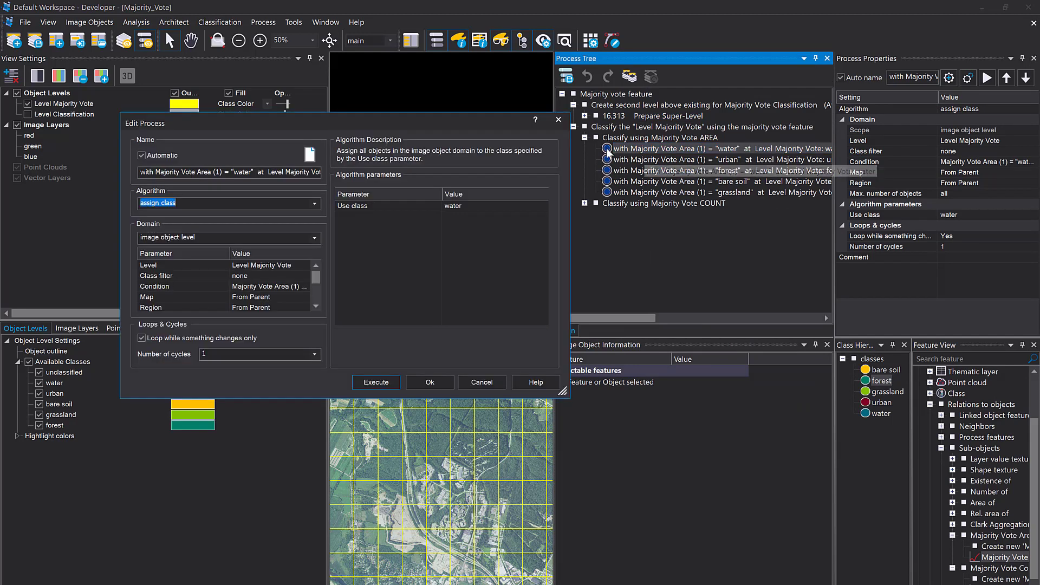
left_click(288, 215)
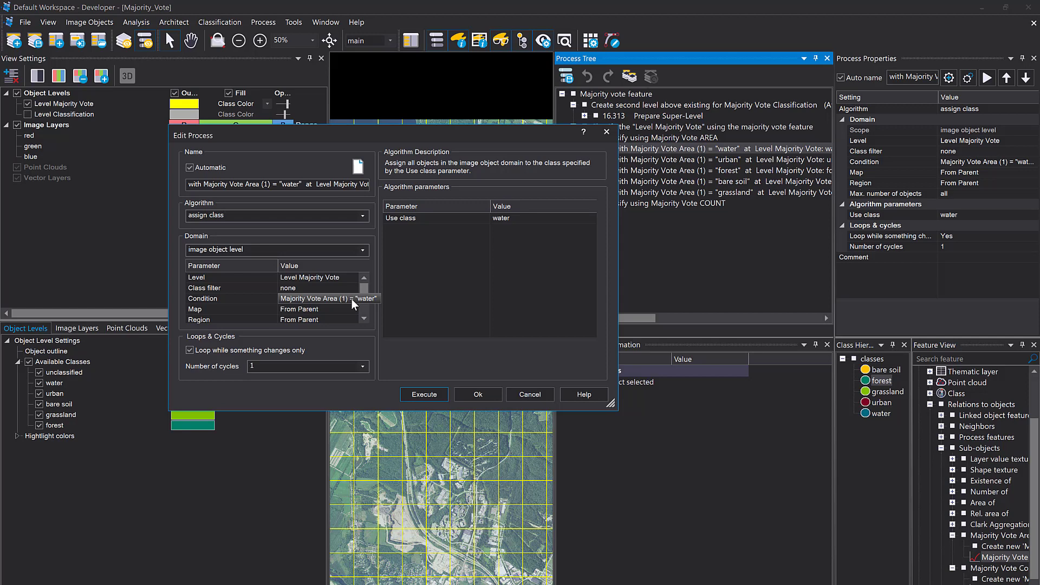
left_click(422, 393)
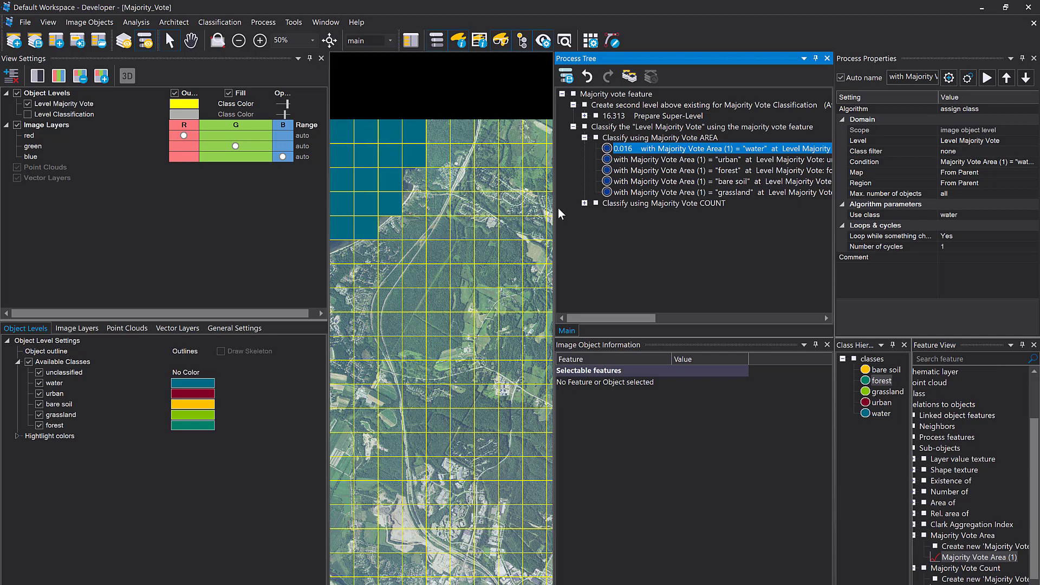
Enlarge the image view and run the assign class process for Majority Vote Area (1) = "urban"
left_click_drag(554, 217, 699, 277)
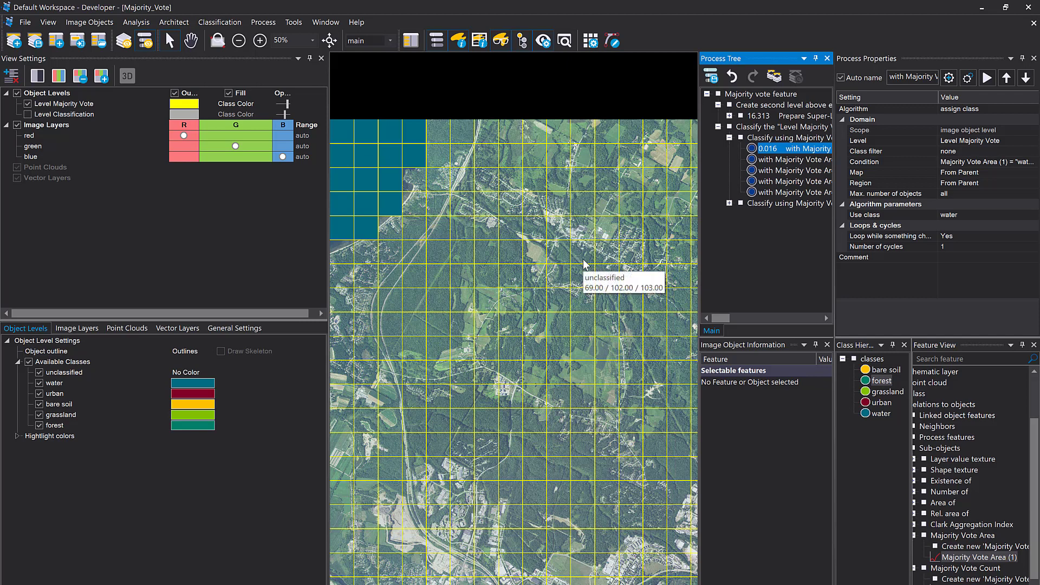
double_click(759, 161)
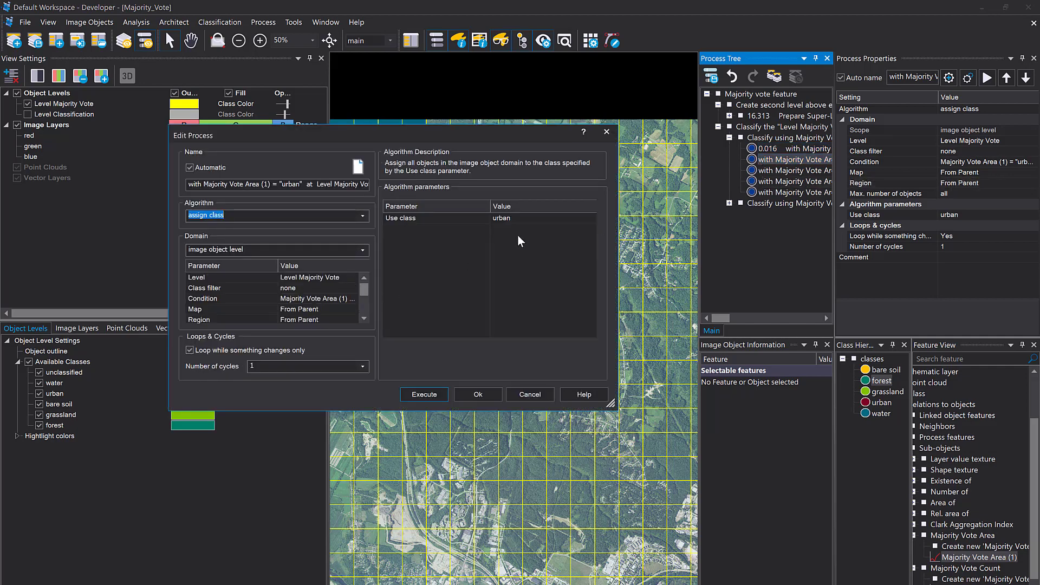
left_click(493, 390)
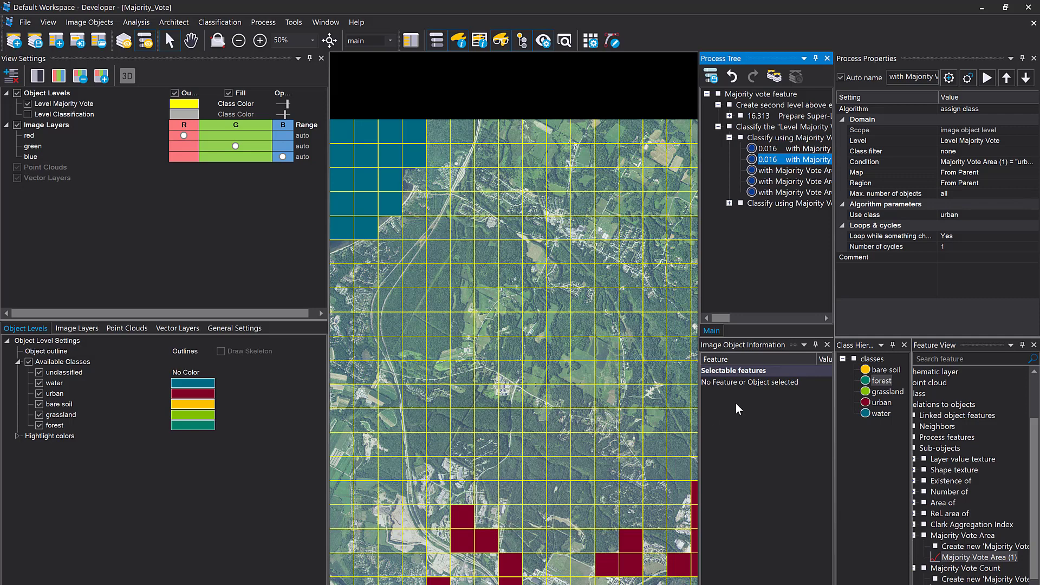
Execute the assign class process for Majority Vote Area (1) = "forest" on Level Majority Vote
left_click(768, 172)
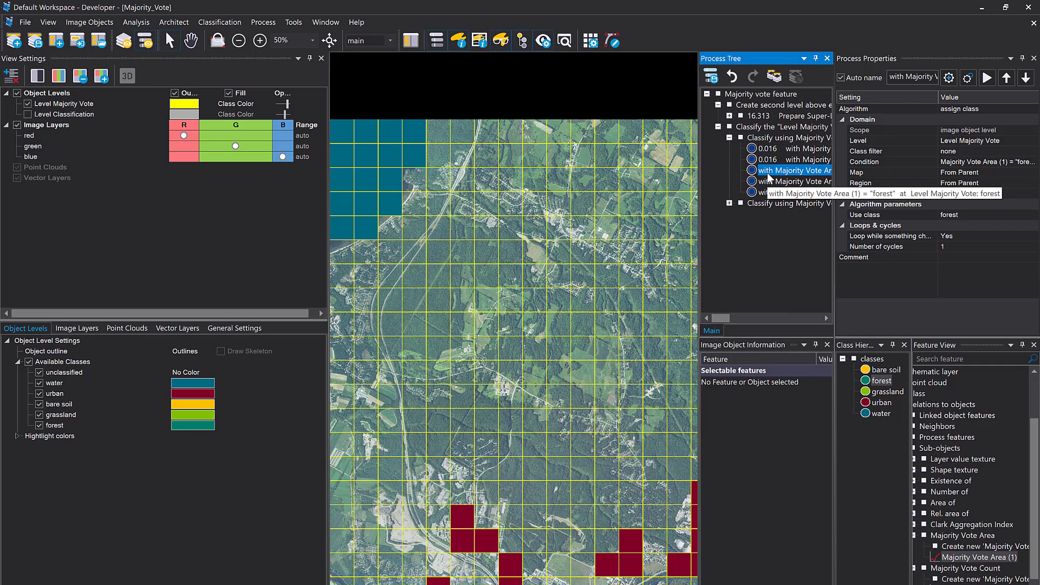
right_click(770, 178)
left_click(787, 193)
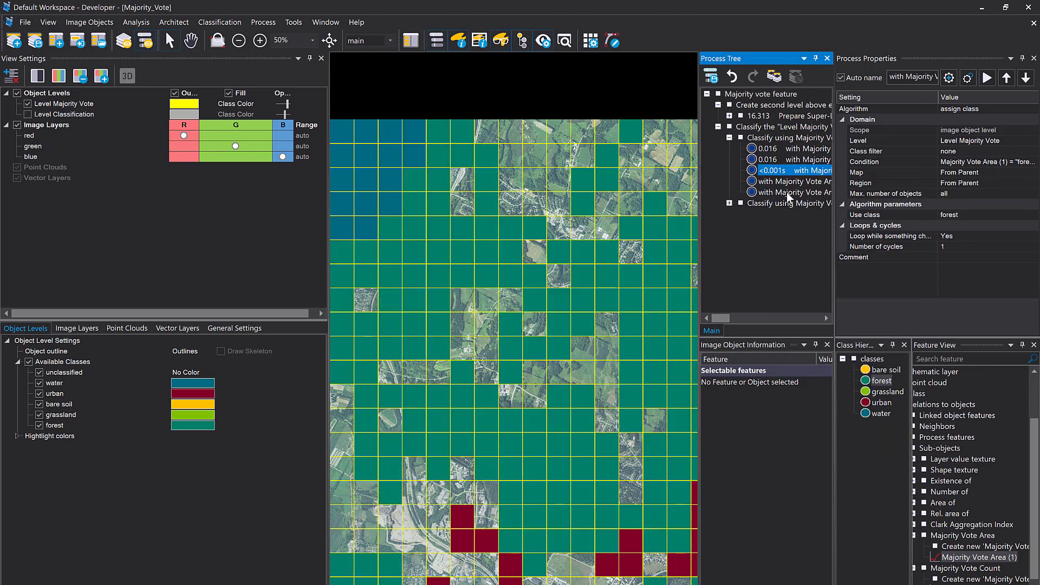
Execute the Majority Vote Area (1) assign class processes for "bare soil" and "grassland" on Level Majority Vote
left_click(782, 182)
right_click(781, 185)
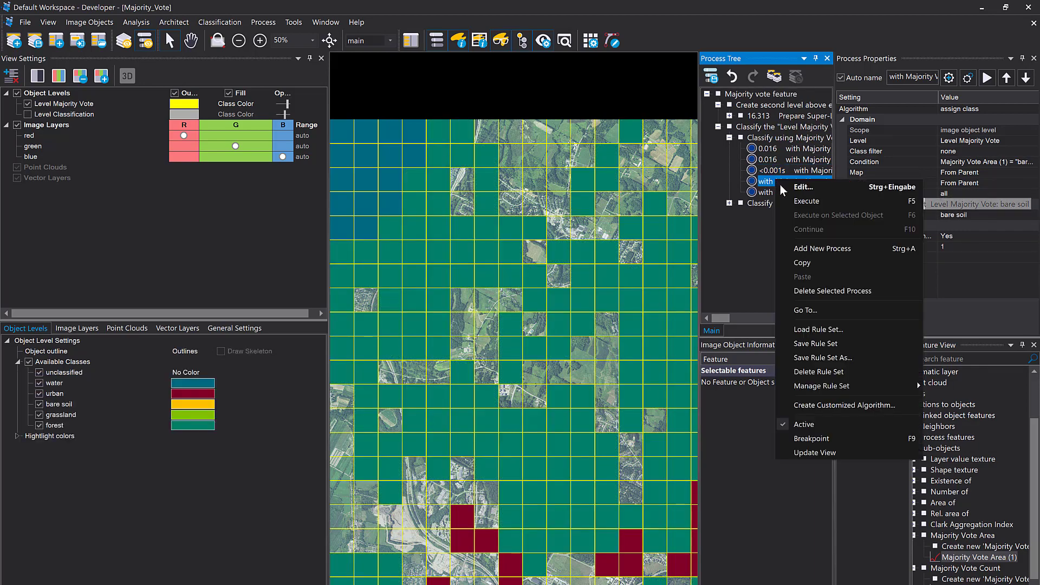
left_click(798, 201)
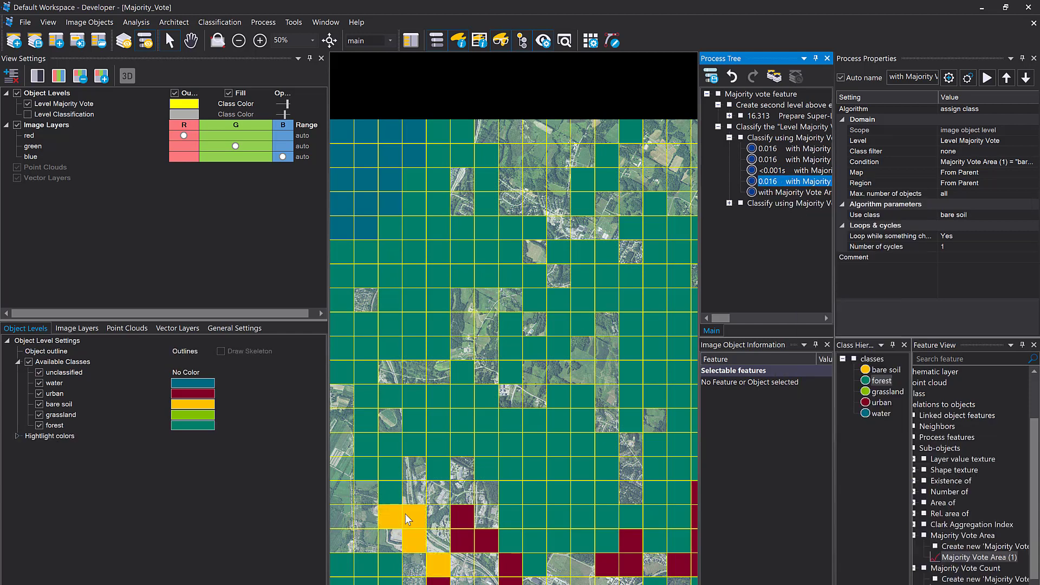
right_click(773, 196)
left_click(801, 215)
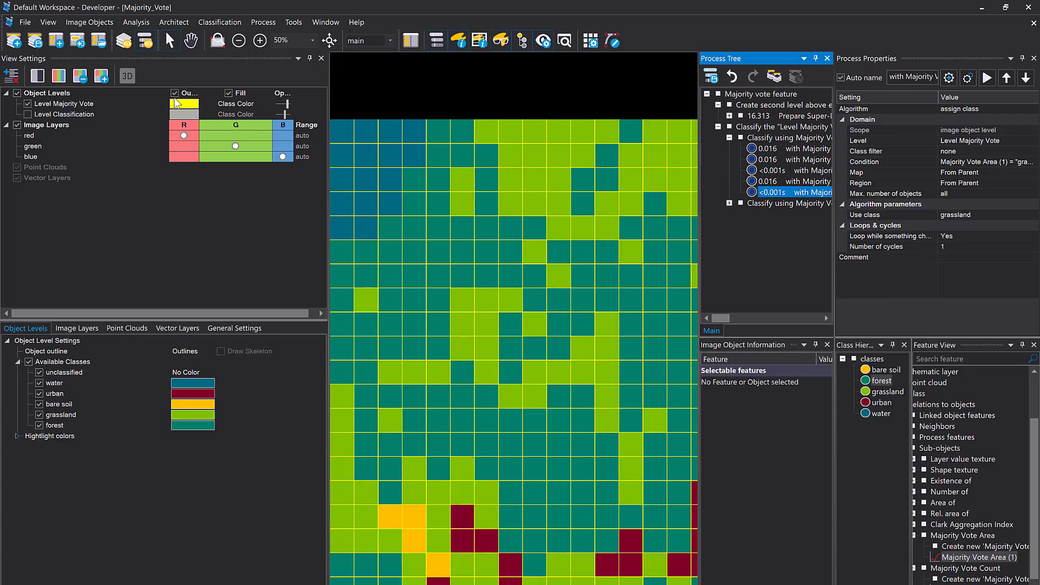
Turn off the object outlines and make Level Classification visible together with Level Majority Vote
left_click(174, 94)
scroll(396, 261, "down", 1)
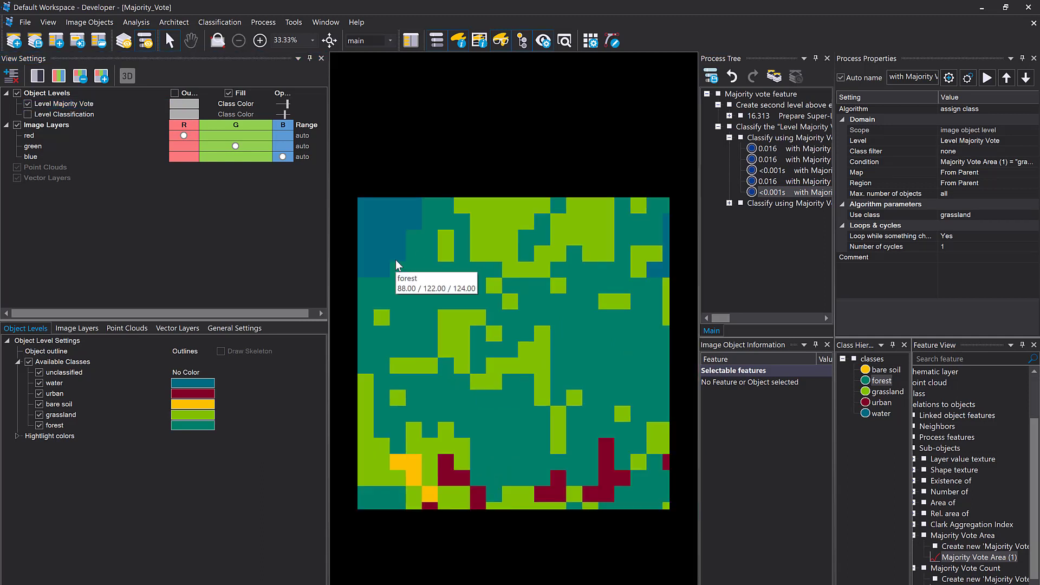
left_click(28, 114)
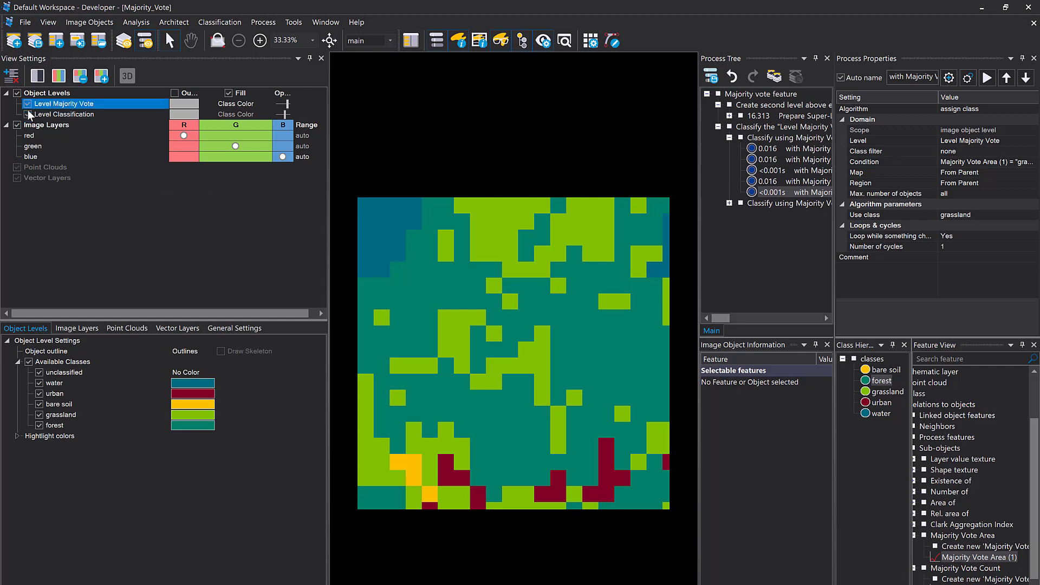
Split the image view horizontally and hide Level Majority Vote in the second view, leaving Level Classification displayed
left_click(325, 22)
left_click(351, 50)
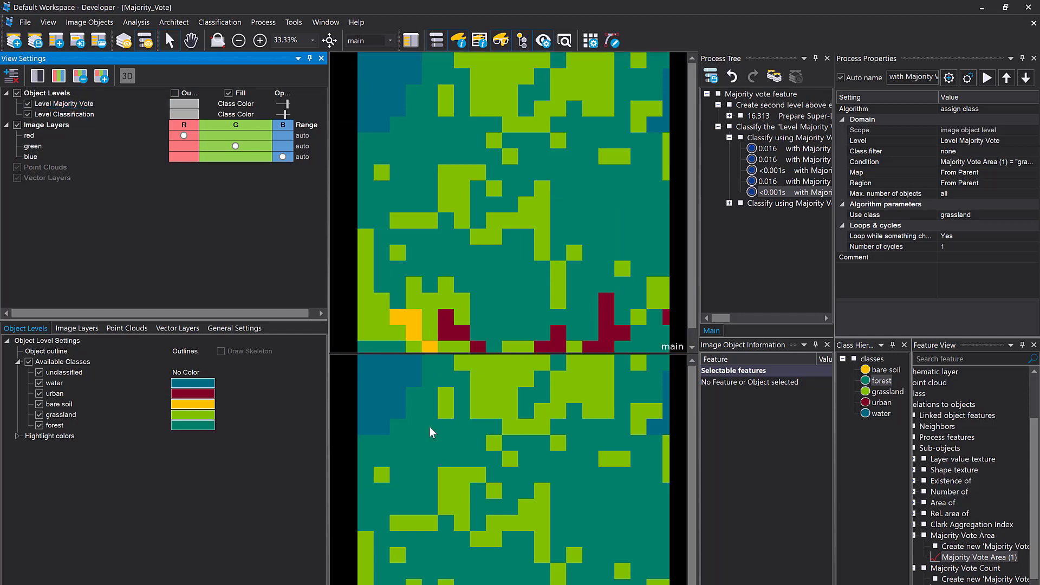
left_click(27, 104)
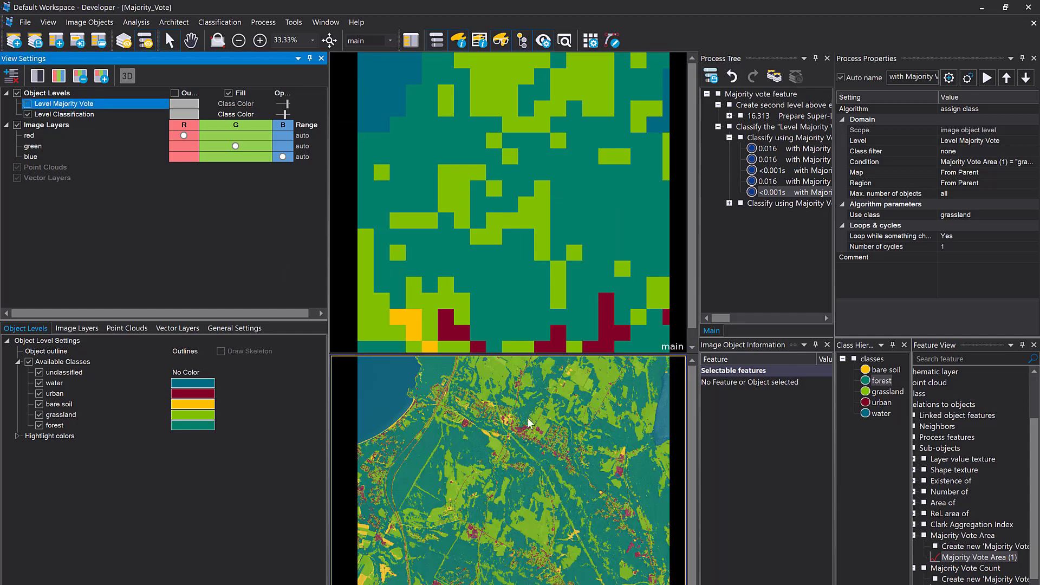
Make the Level Majority Vote fill semi-transparent in the main view and hide Level Classification there
left_click(463, 236)
mouse_move(557, 166)
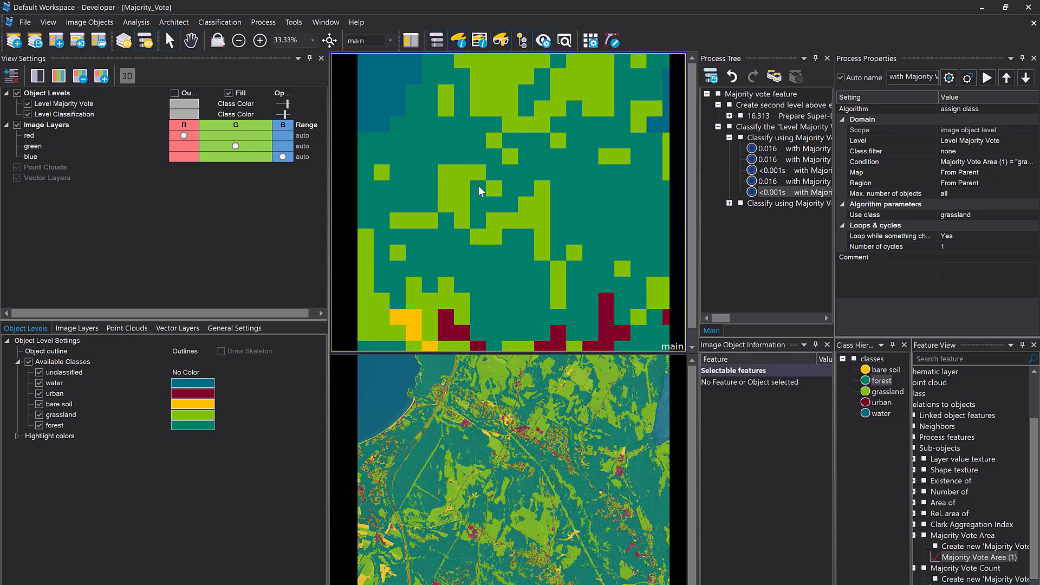
scroll(479, 187, "down", 1)
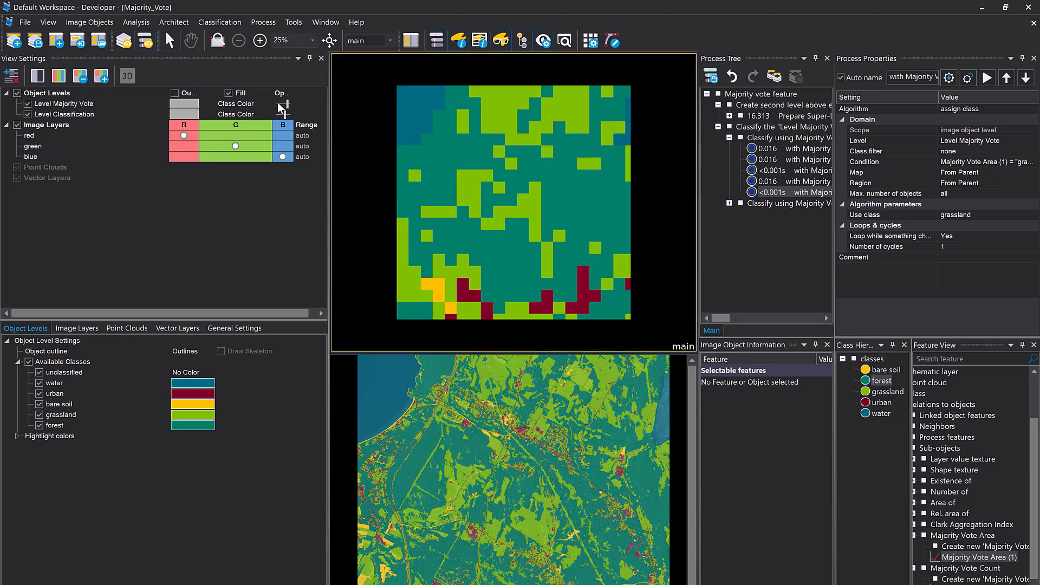
left_click_drag(280, 108, 285, 110)
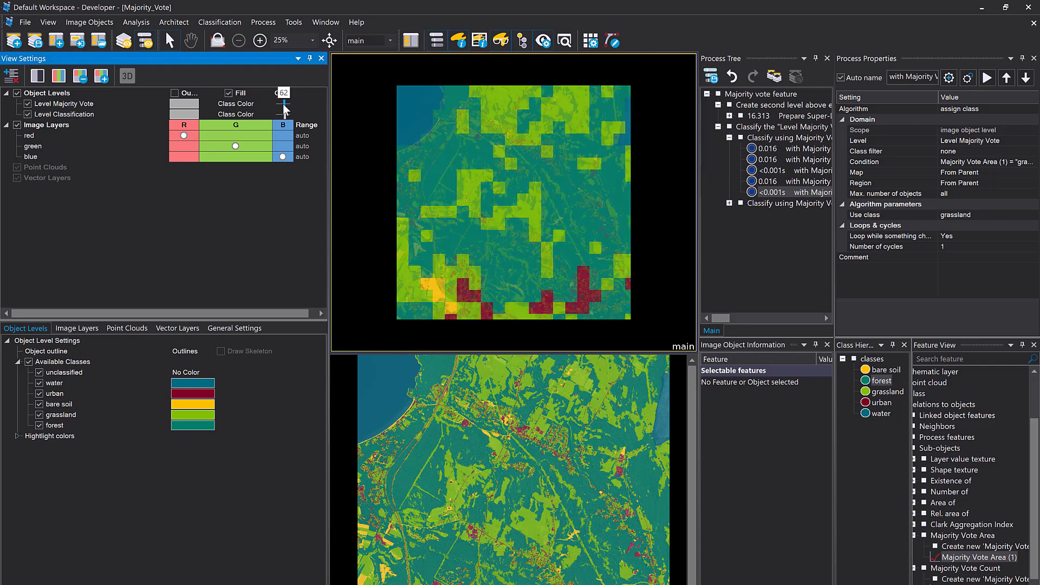
left_click(29, 115)
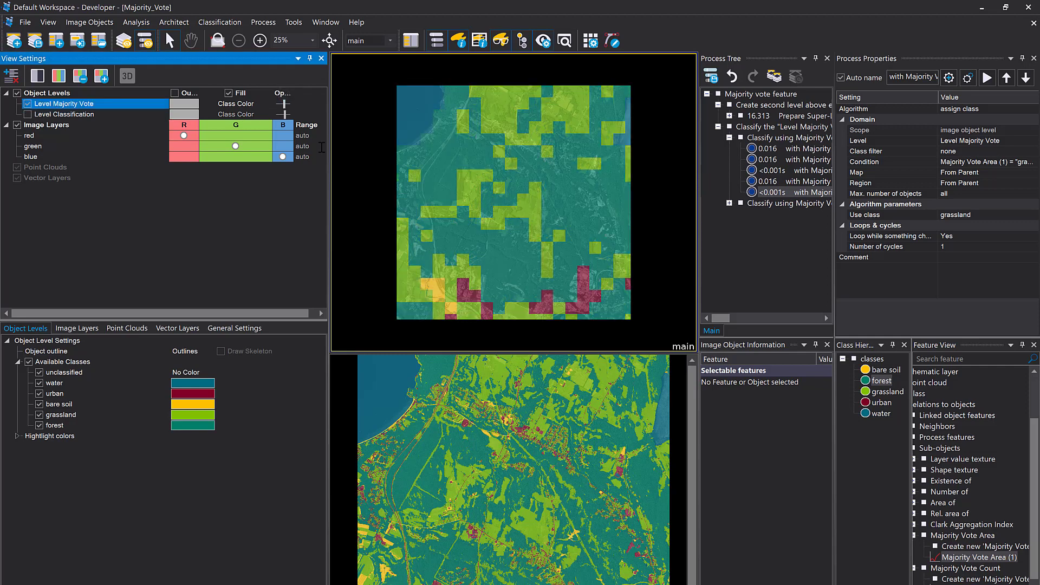
Link the split views with Side by Side View and compare a grassland super-object with its classified sub-objects
left_click(320, 22)
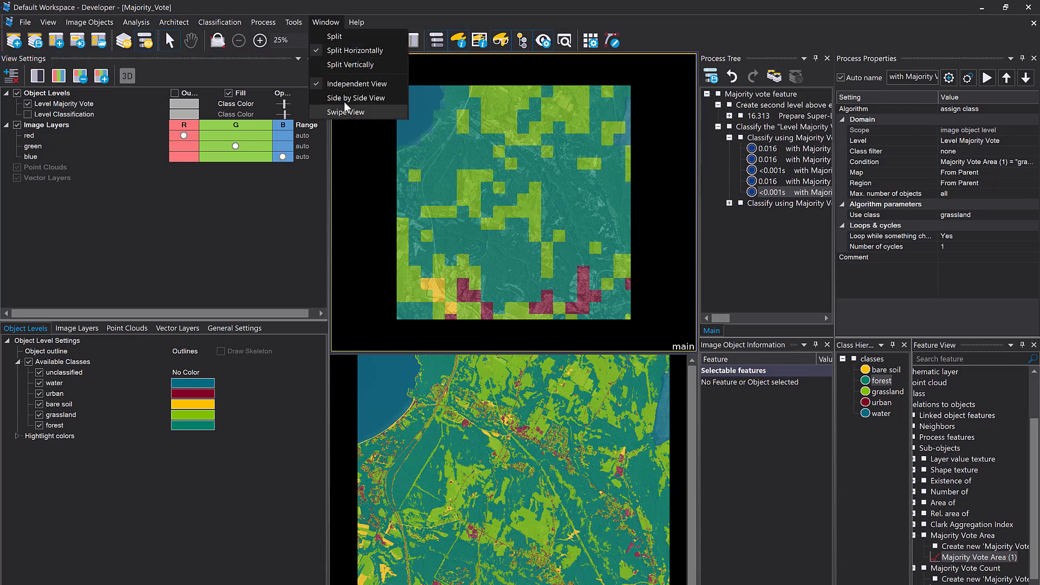
left_click(345, 108)
scroll(499, 164, "up", 5)
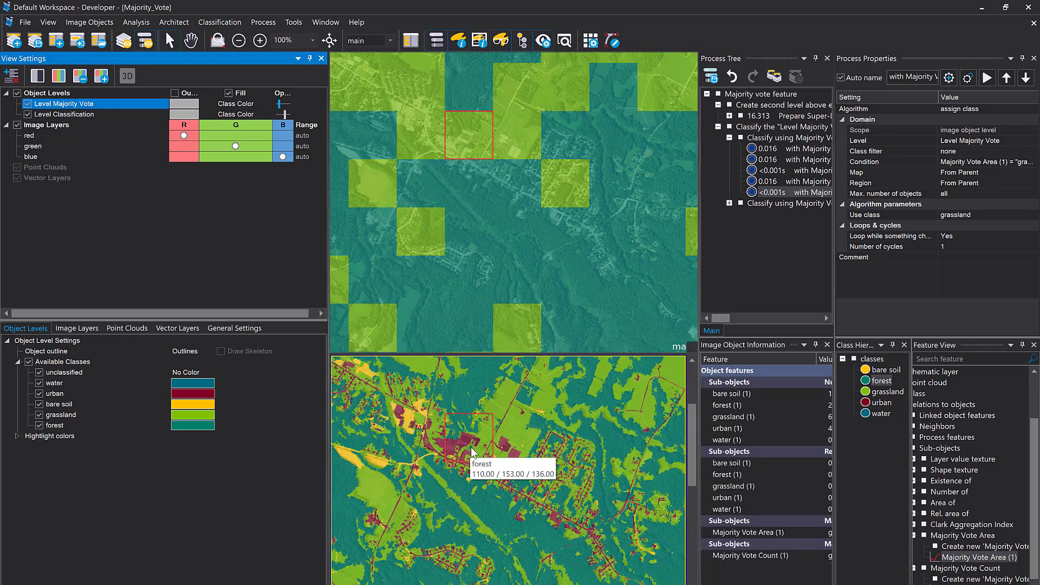
mouse_move(470, 126)
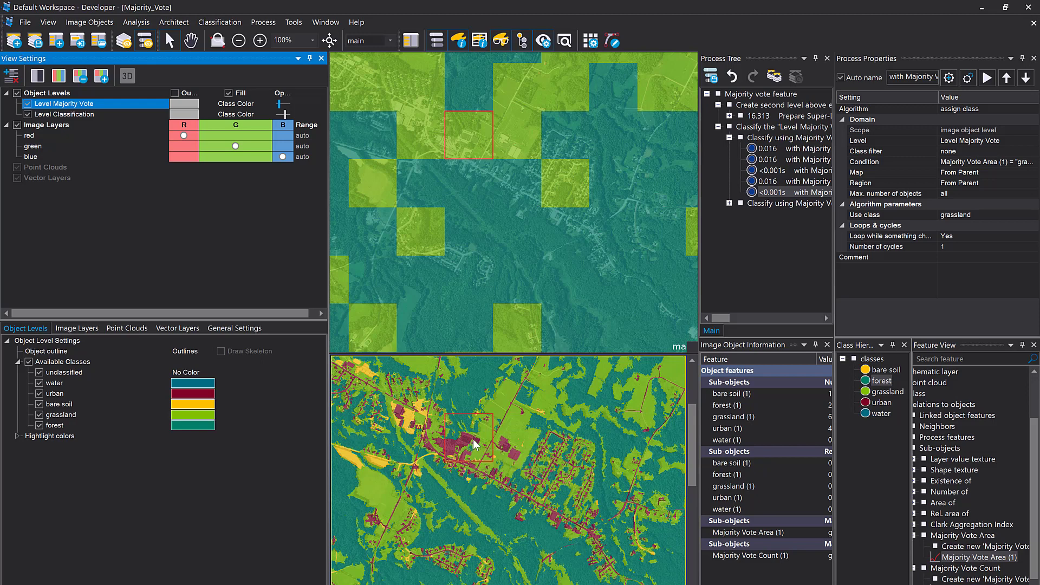
mouse_move(473, 440)
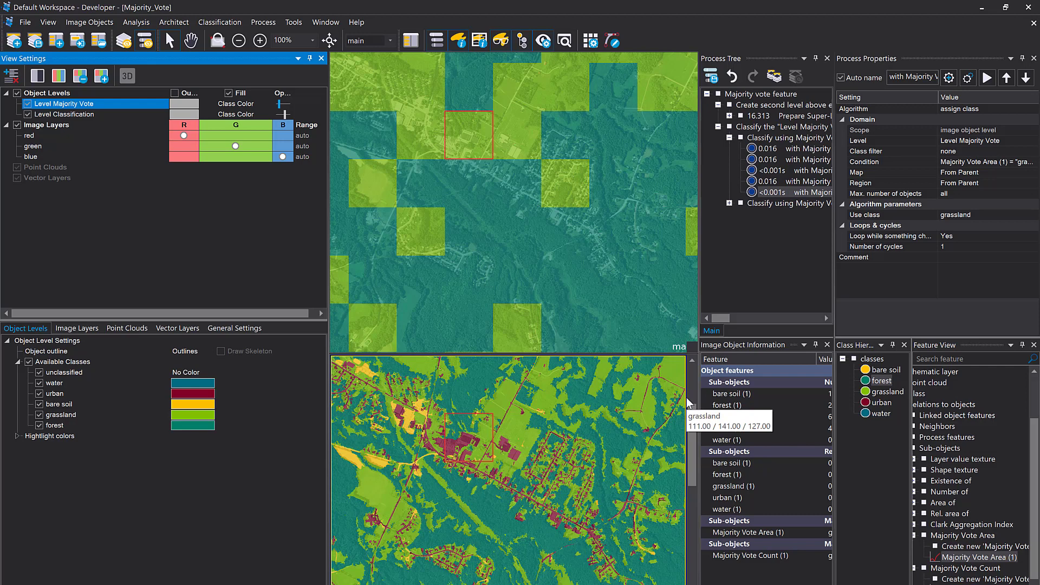
Widen the Image Object Information and Feature View areas so that their feature names and values are fully readable
left_click_drag(699, 399, 602, 428)
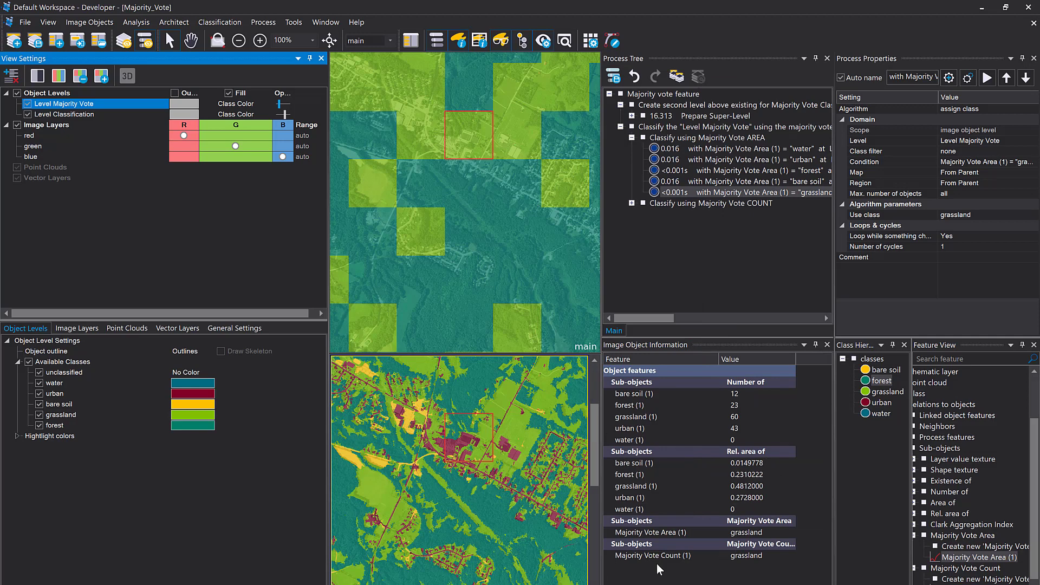
right_click(670, 522)
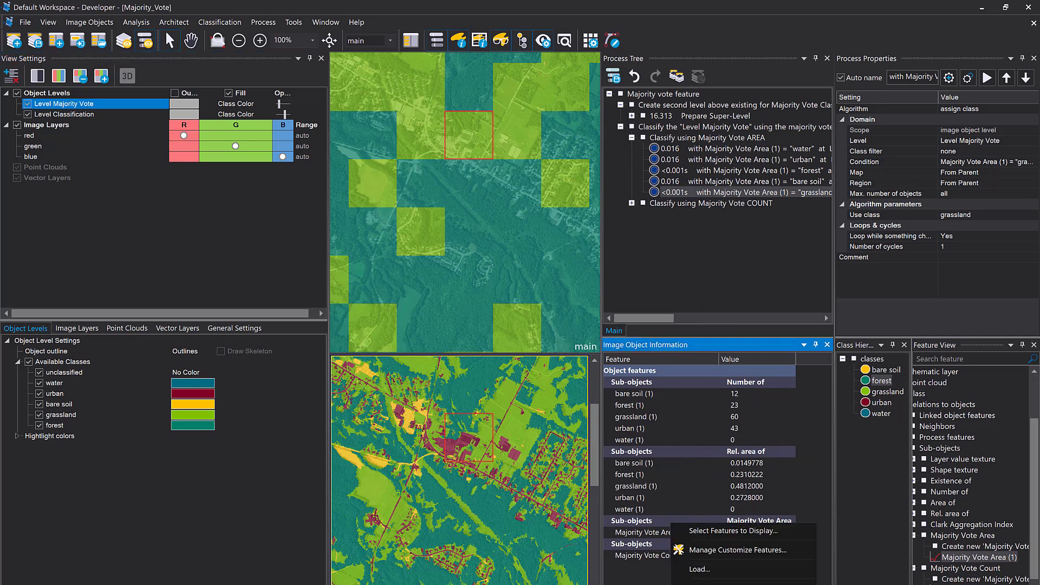
key("Escape")
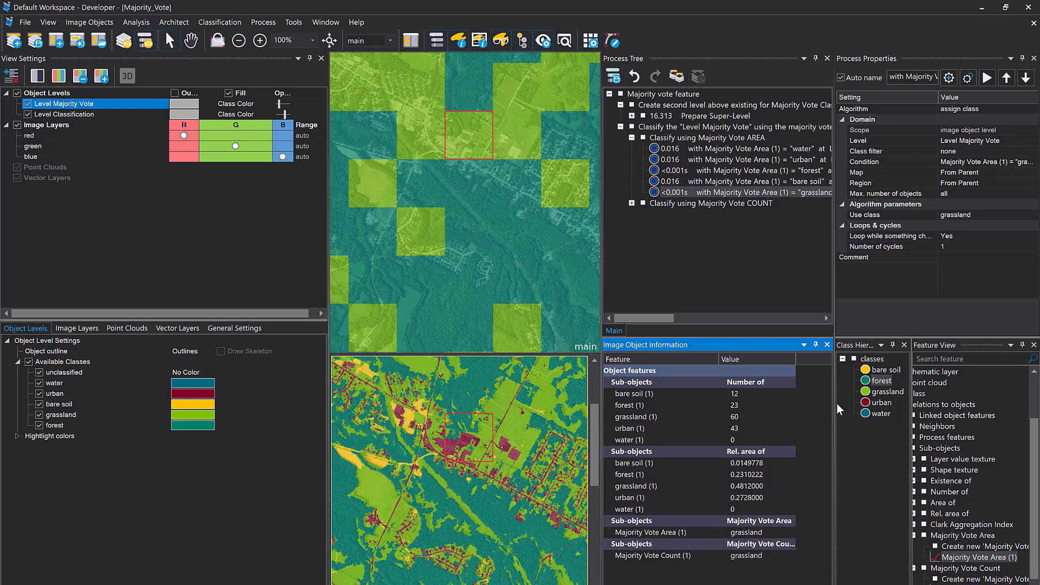
left_click_drag(834, 406, 759, 415)
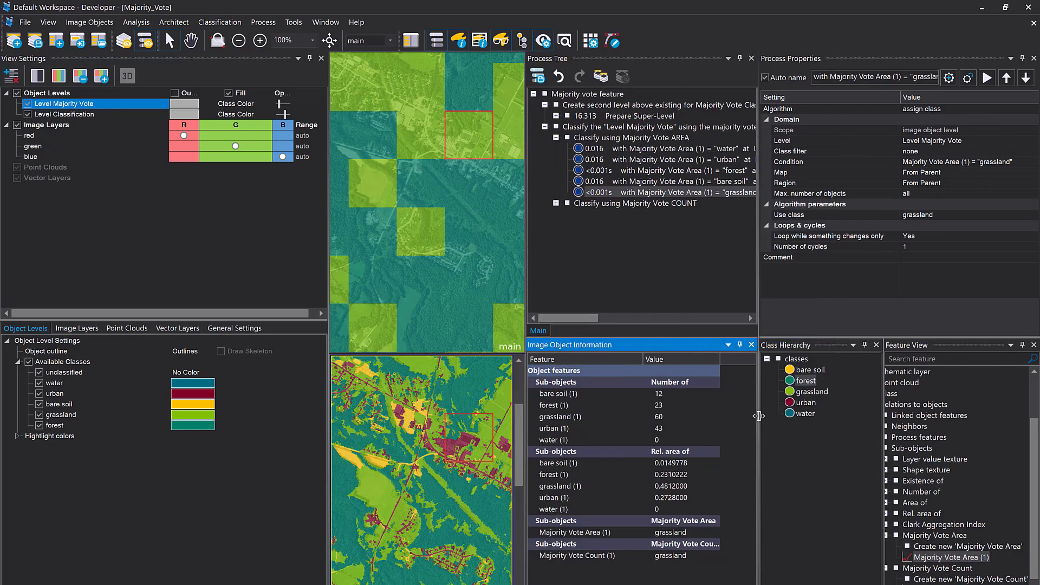
left_click_drag(881, 440, 843, 441)
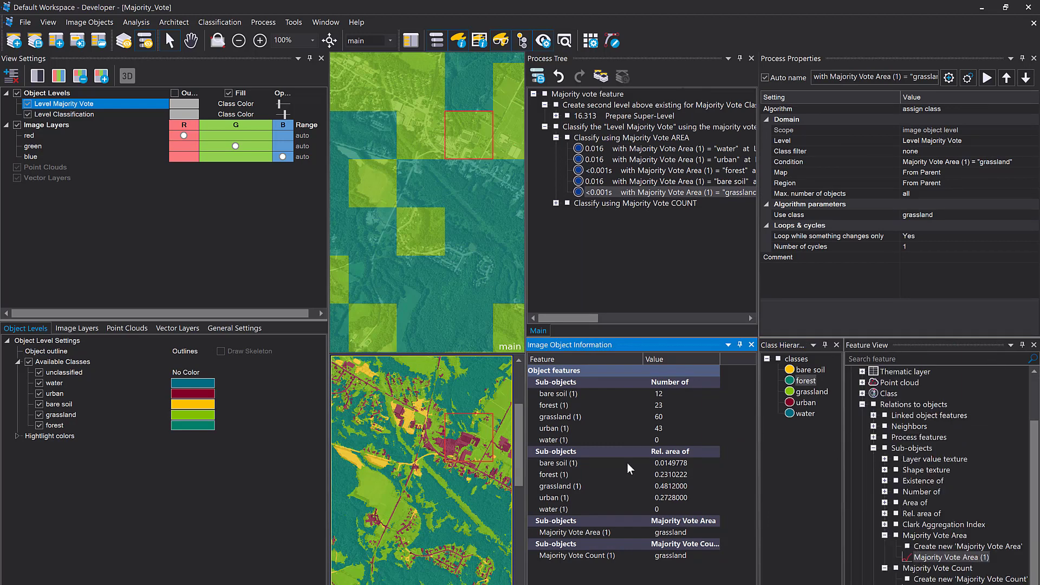
Examine the Rel. area of sub-objects features and their values for the selected super-object, including bare soil and grassland
left_click(595, 462)
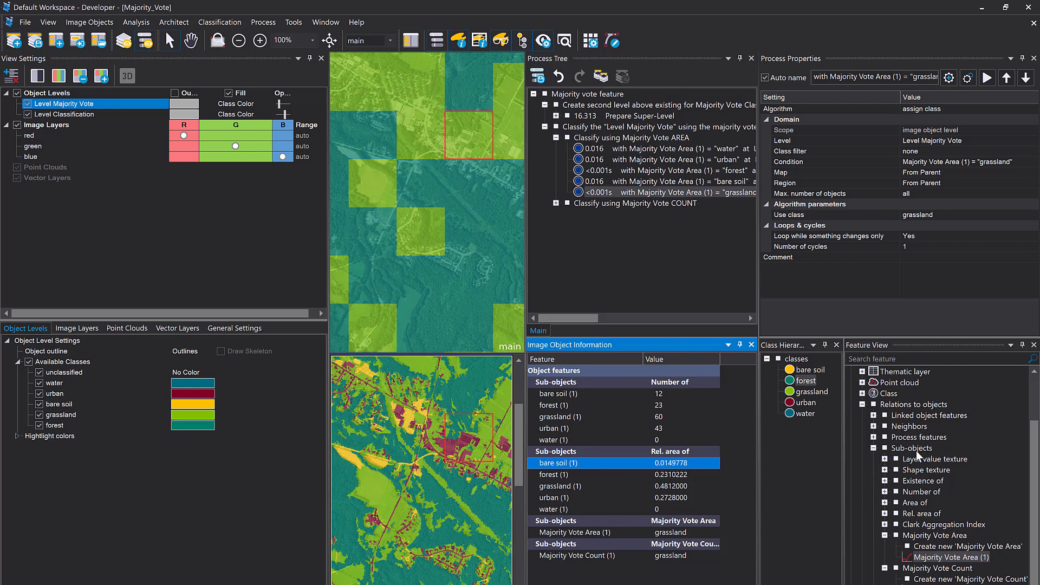
left_click(914, 515)
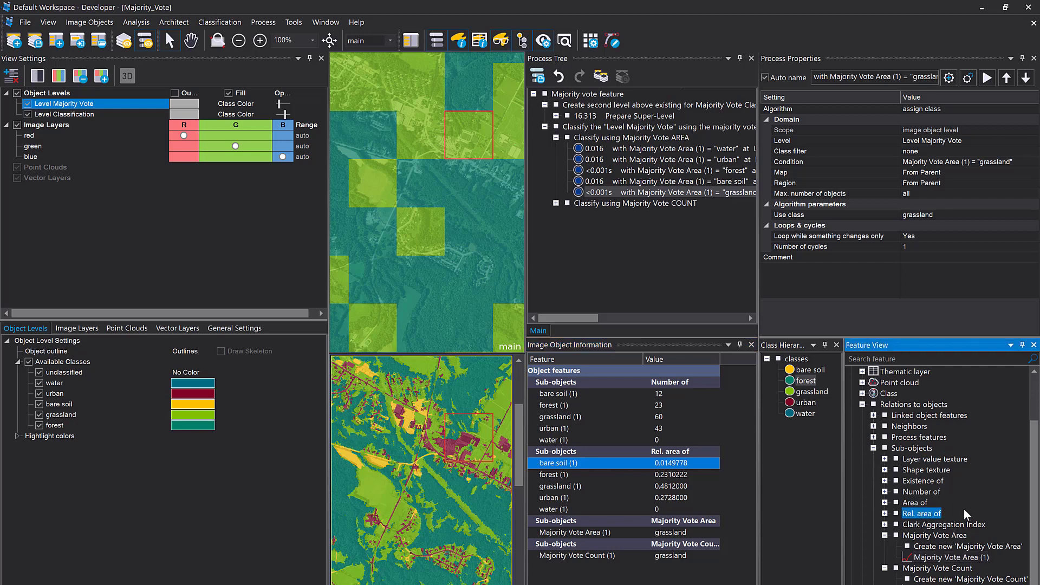
left_click(885, 514)
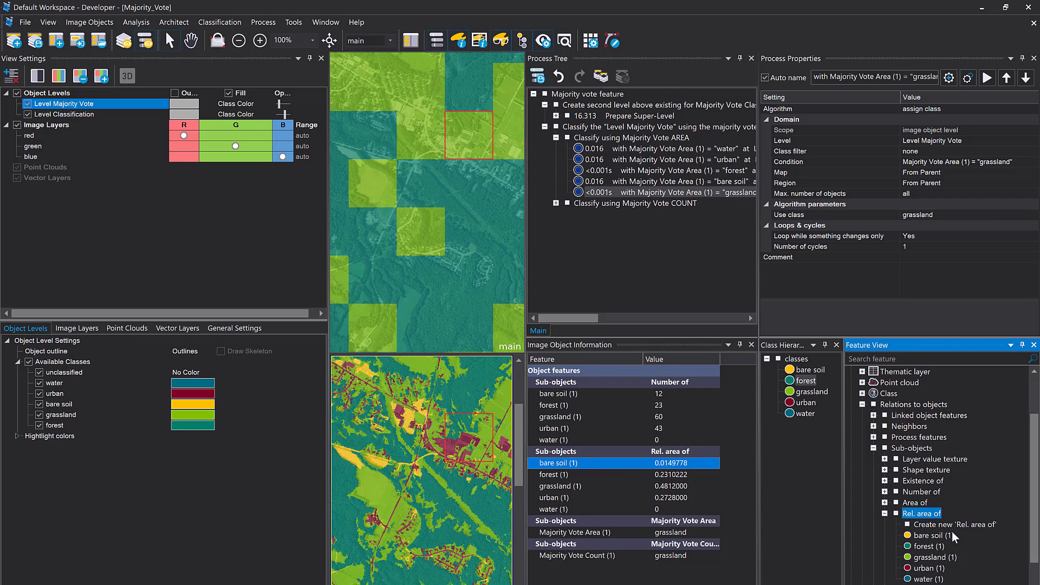
left_click(885, 514)
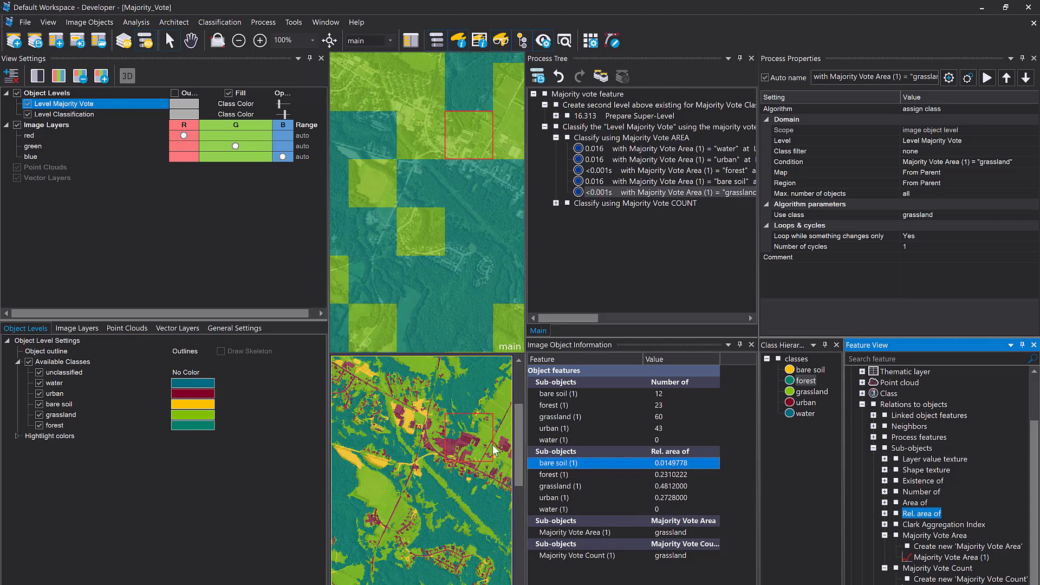
mouse_move(492, 445)
left_click(664, 489)
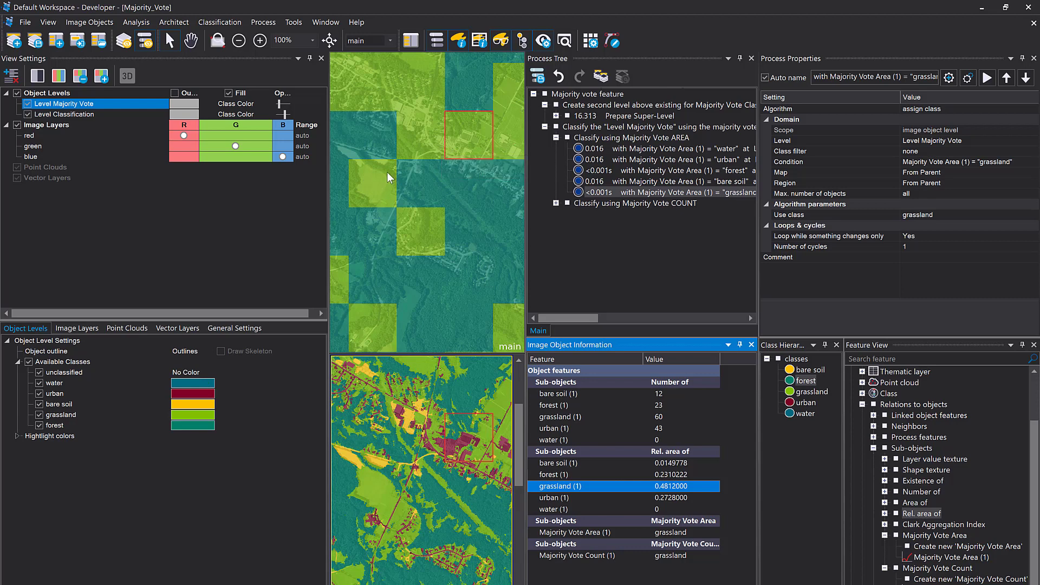
Select a forest super-object beside the grassland squares and compare its forest and grassland relative area values
left_click(403, 230)
left_click_drag(402, 226, 560, 359)
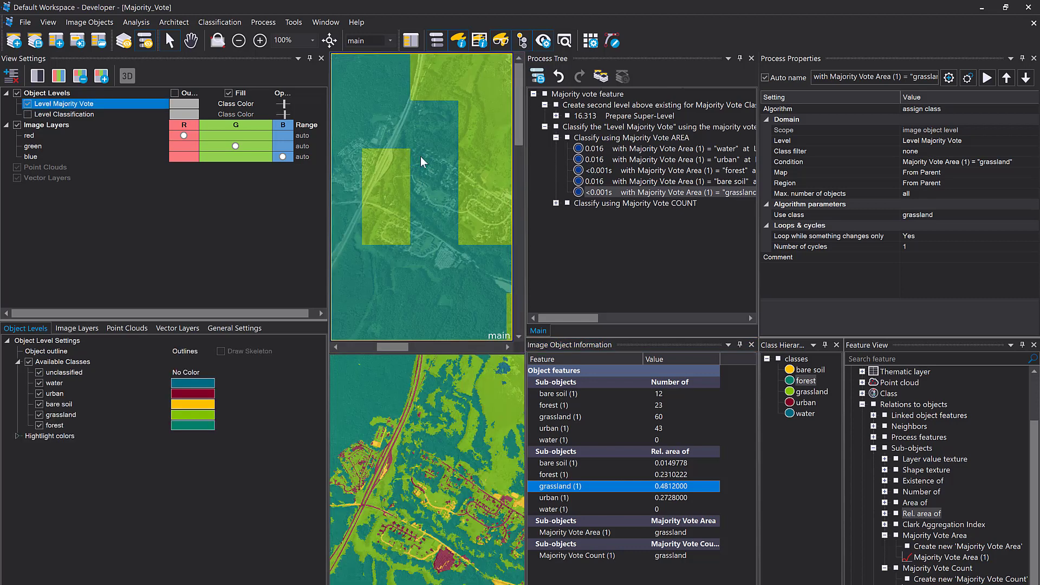
left_click(421, 157)
mouse_move(421, 156)
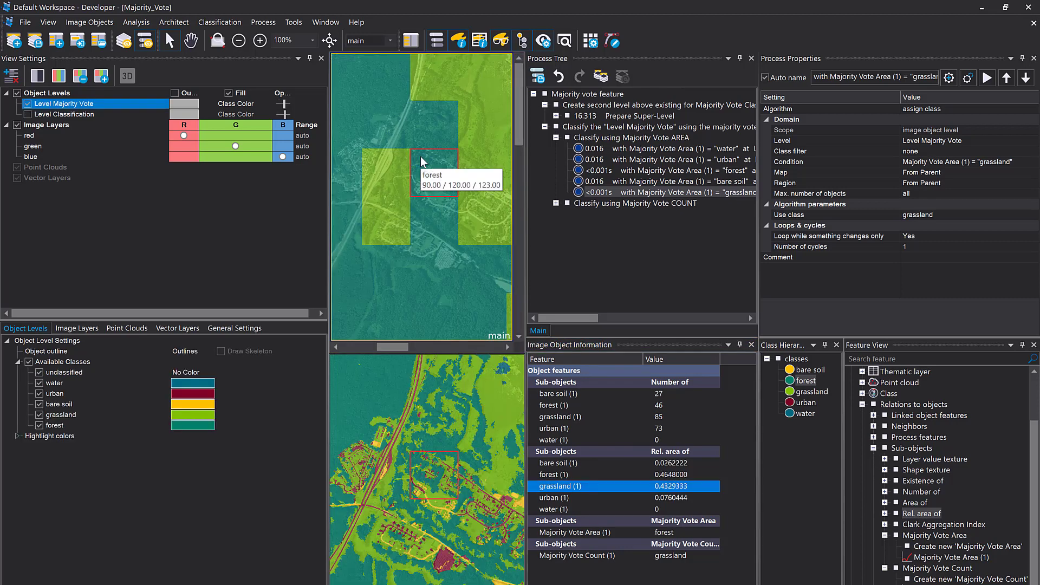
left_click(677, 473)
left_click(687, 489)
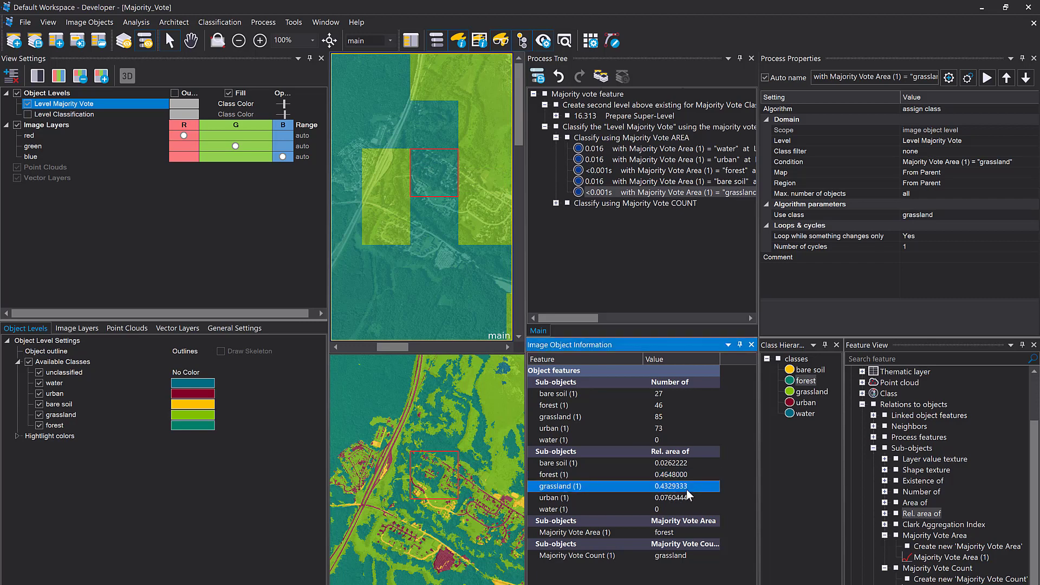
left_click(687, 476)
left_click(684, 487)
left_click(683, 479)
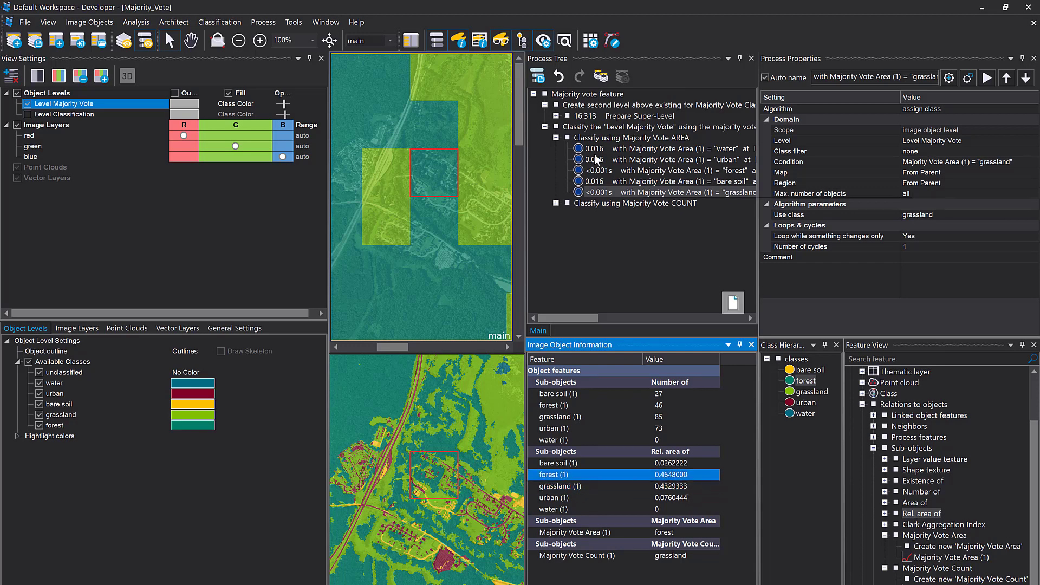
Select a bare soil super-object in the southern part of the image and inspect its sub-object area values
left_click(434, 180)
scroll(433, 177, "down", 3)
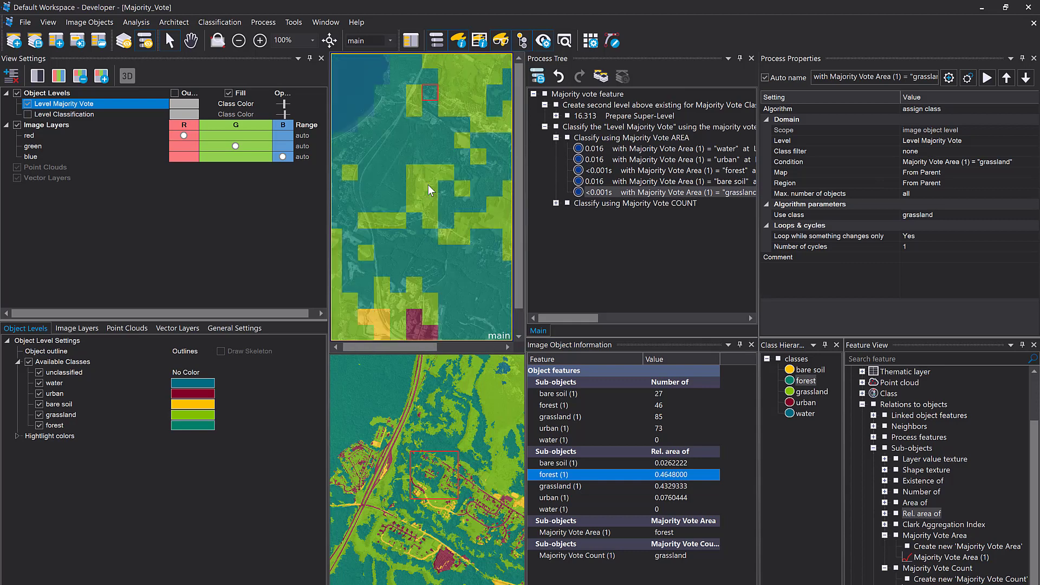
left_click(388, 301)
scroll(378, 311, "up", 2)
scroll(376, 301, "up", 3)
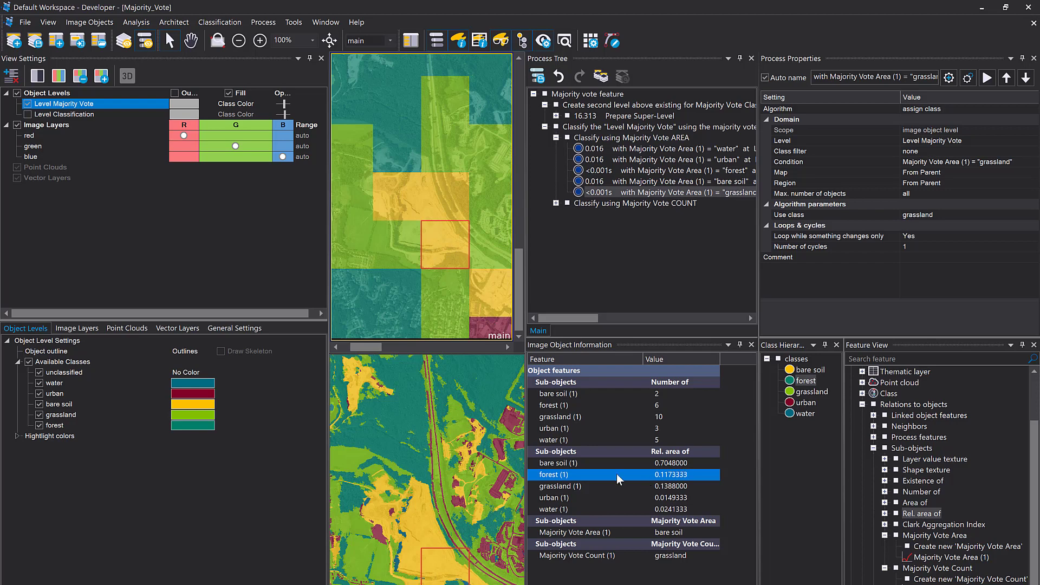
mouse_move(455, 249)
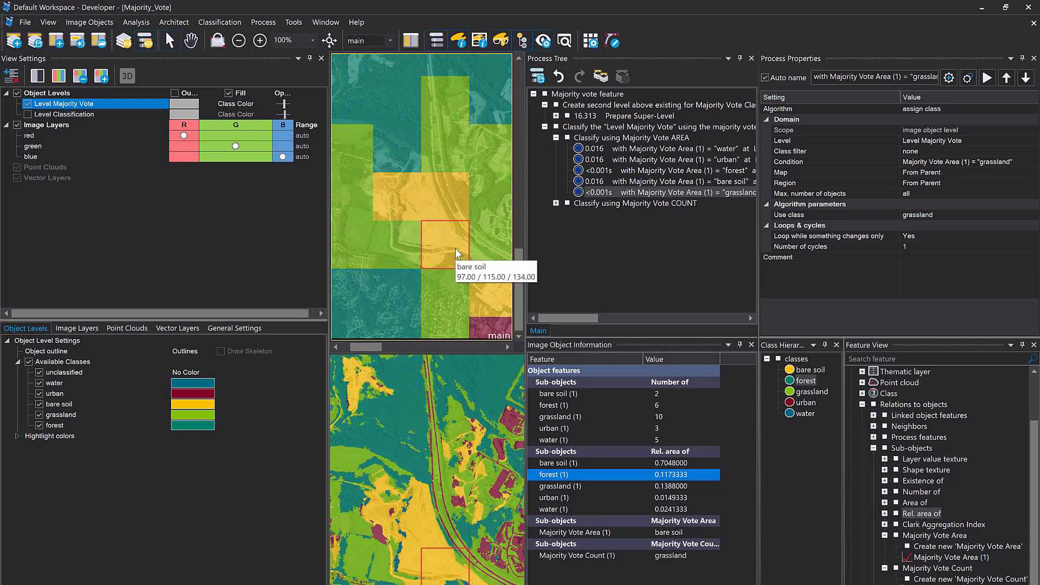
Expand the "Classify using Majority Vote COUNT" processes and review the assign class settings for Majority Vote Count (1) = "water"
left_click(578, 208)
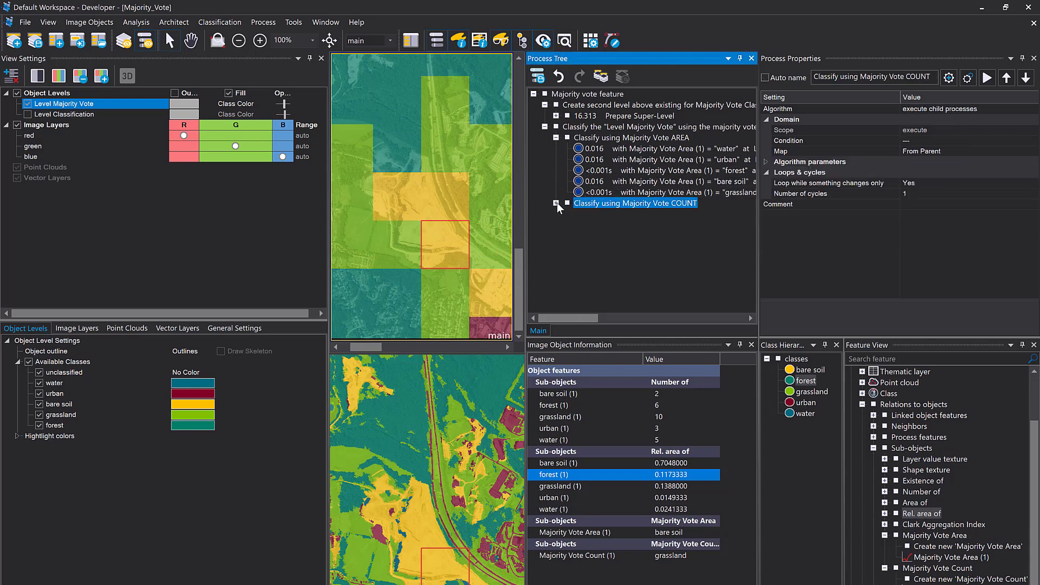
left_click(556, 203)
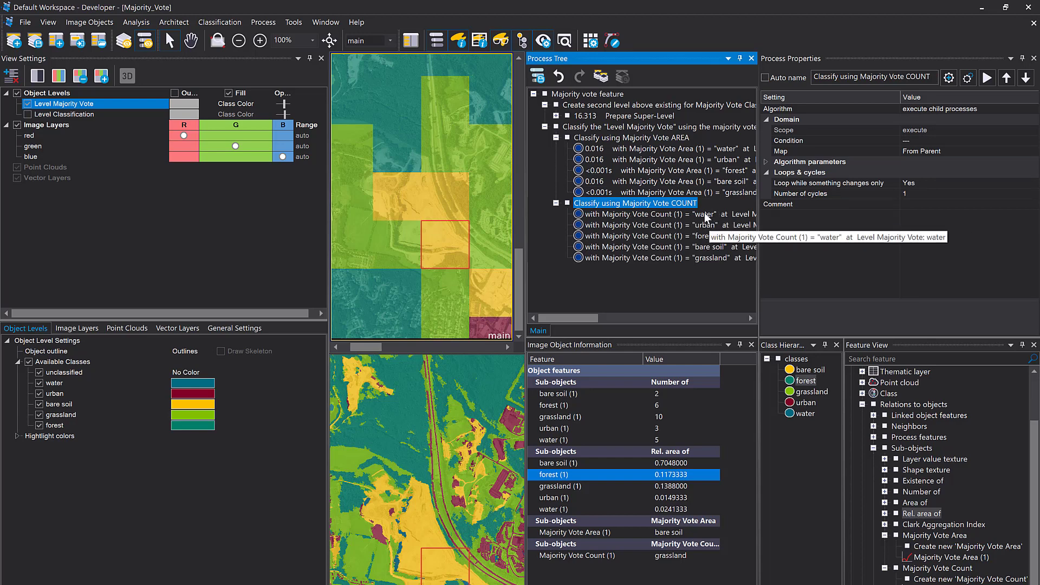
left_click(642, 214)
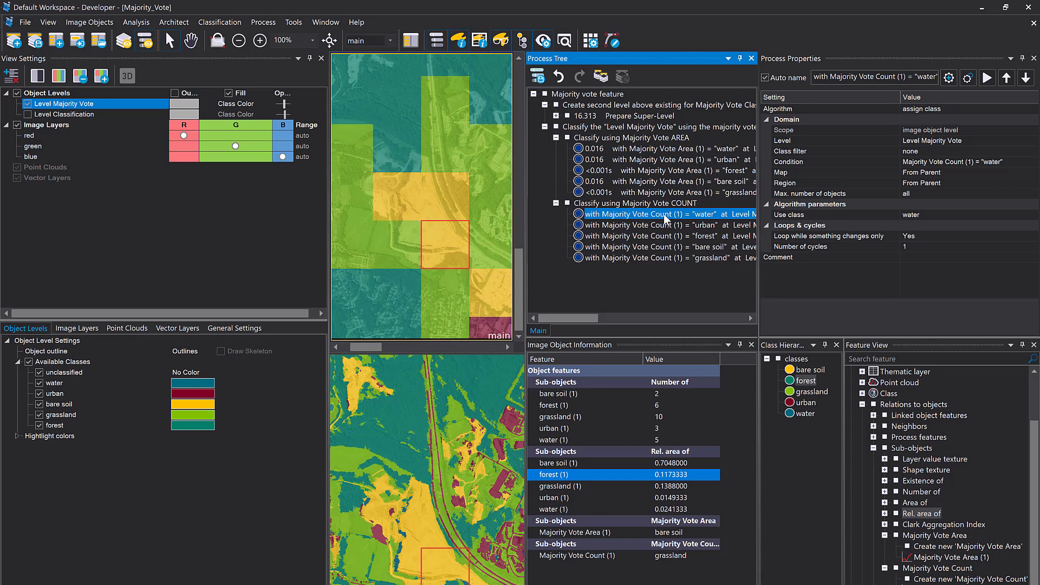
Execute the whole "Classify using Majority Vote COUNT" process group and view the resulting classification of the full image
right_click(633, 202)
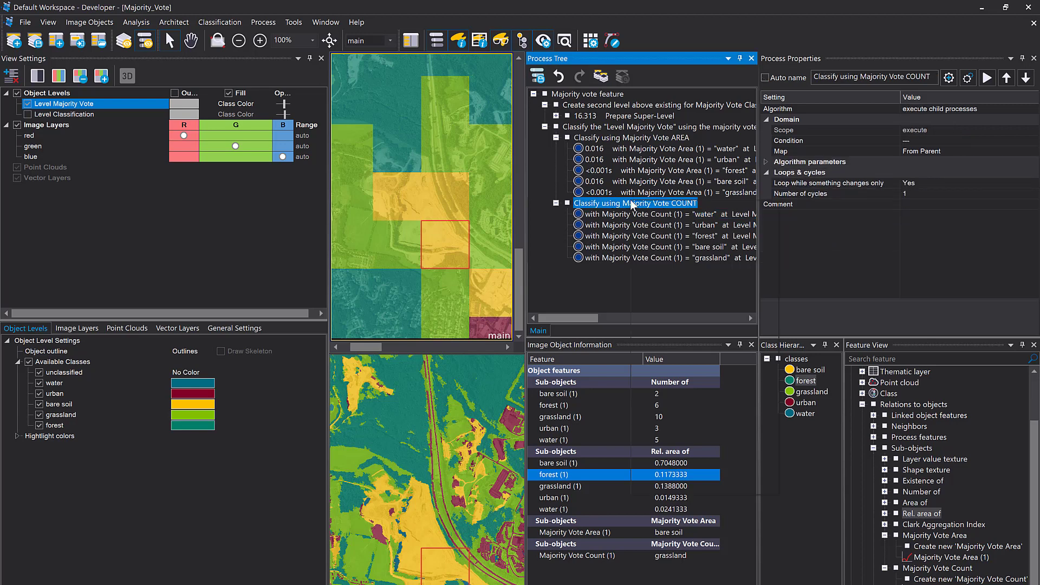
left_click(658, 222)
scroll(403, 158, "down", 4)
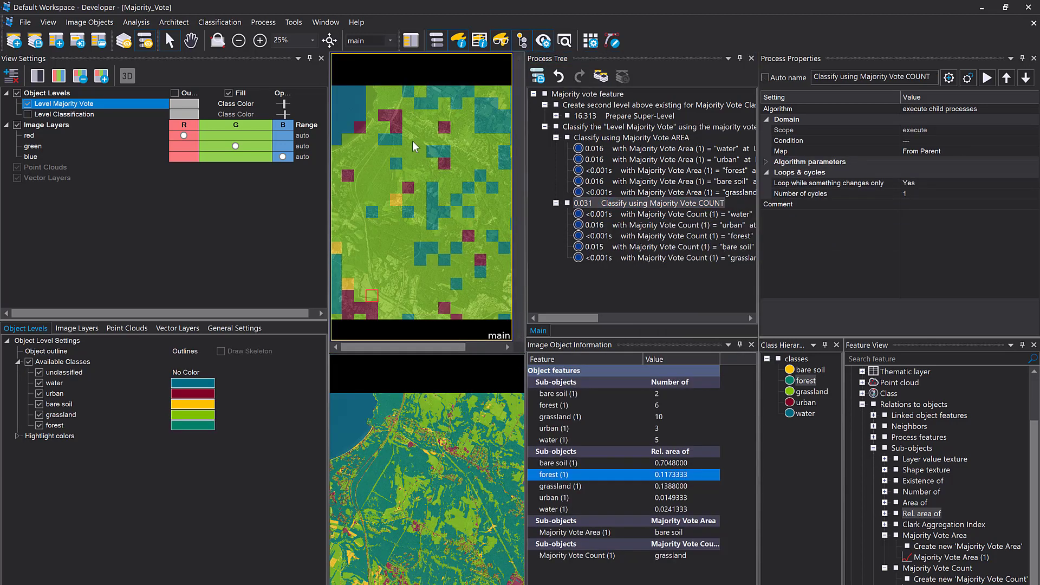
mouse_move(417, 193)
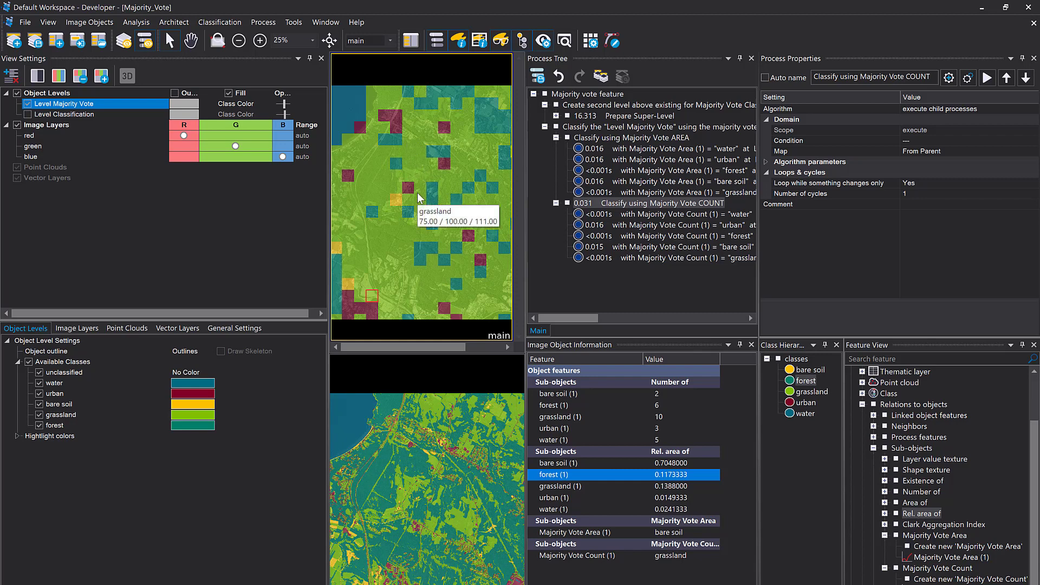
Narrow the view settings area and its layer name column to give the two image views more width
left_click(274, 115)
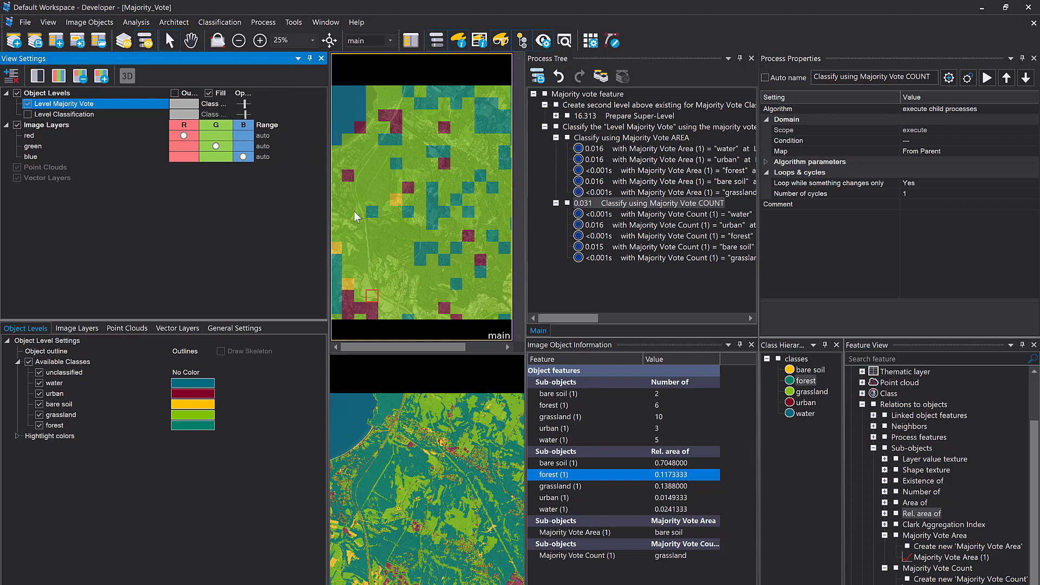
mouse_move(462, 288)
left_click_drag(328, 238, 247, 238)
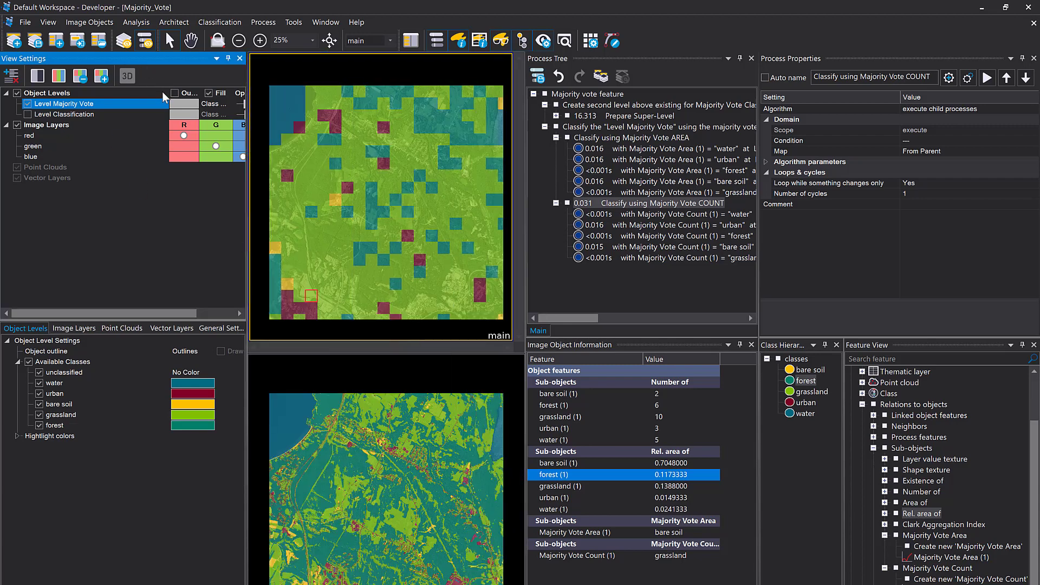
left_click_drag(169, 103, 116, 103)
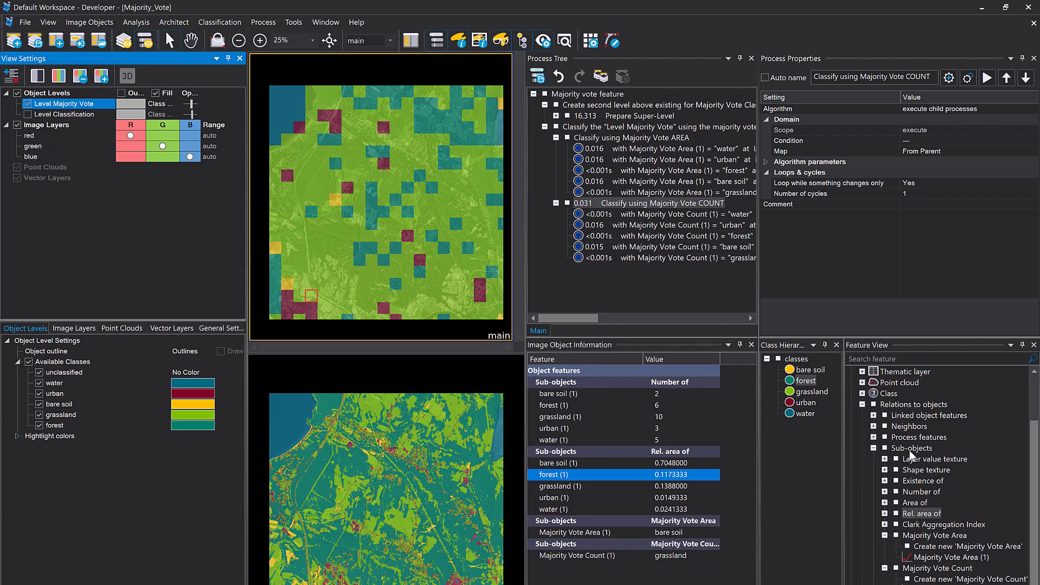
Select the urban super-object on the northwestern coast and compare its sub-object counts, especially urban, with the classified sub-objects below
left_click(884, 492)
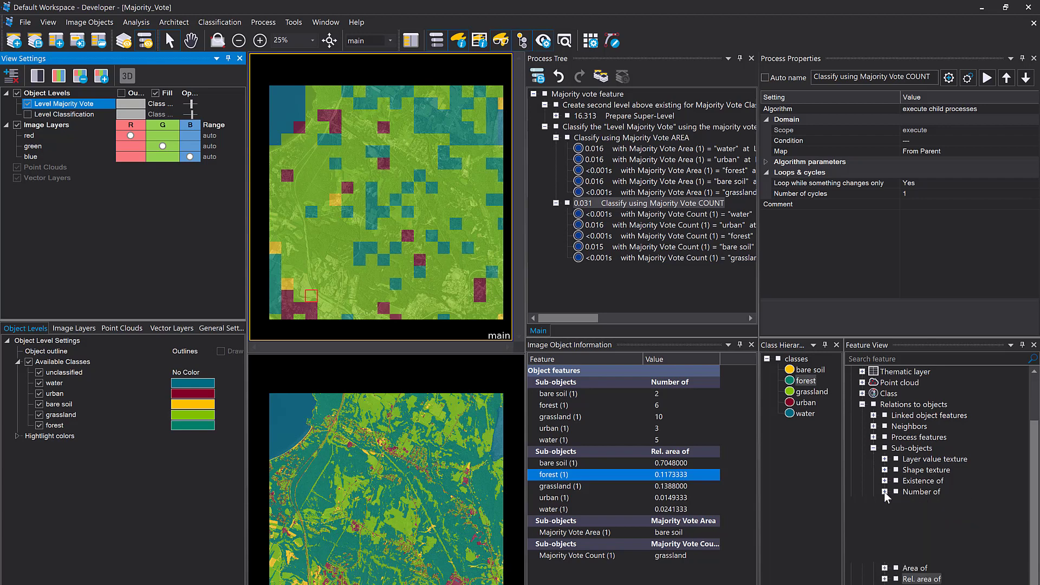
left_click(885, 492)
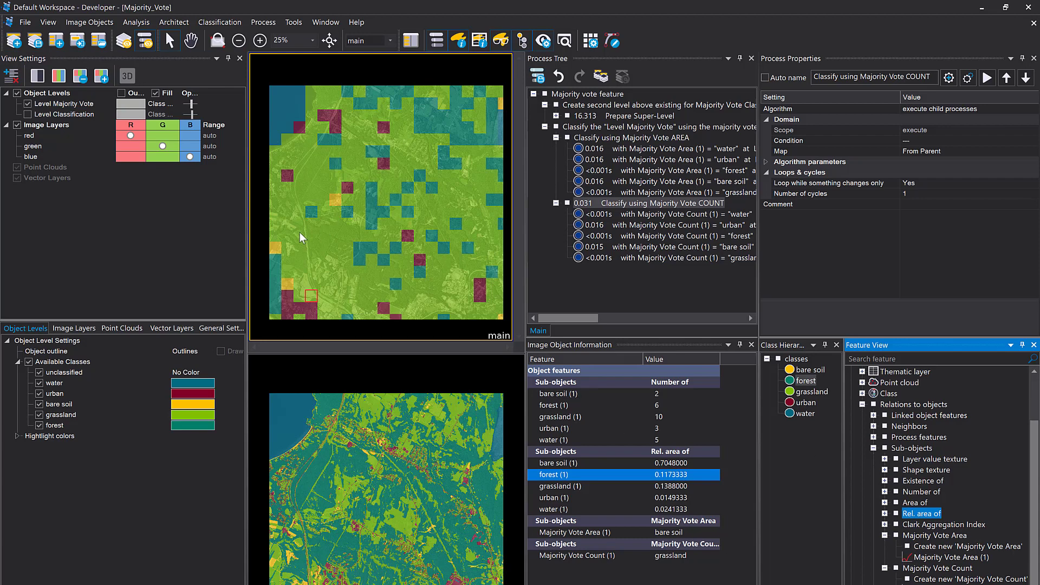
left_click(301, 128)
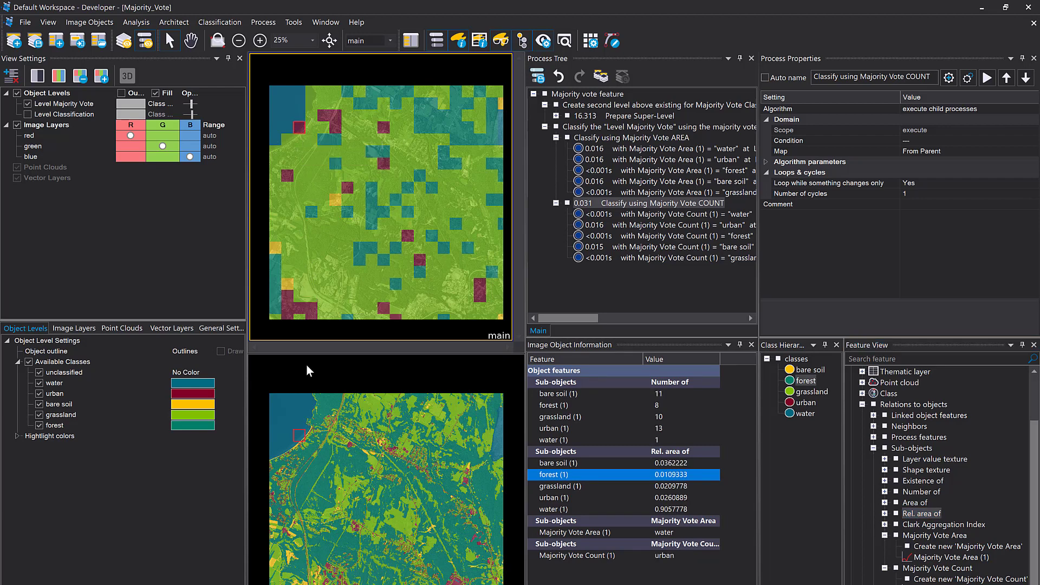
scroll(300, 134, "up", 3)
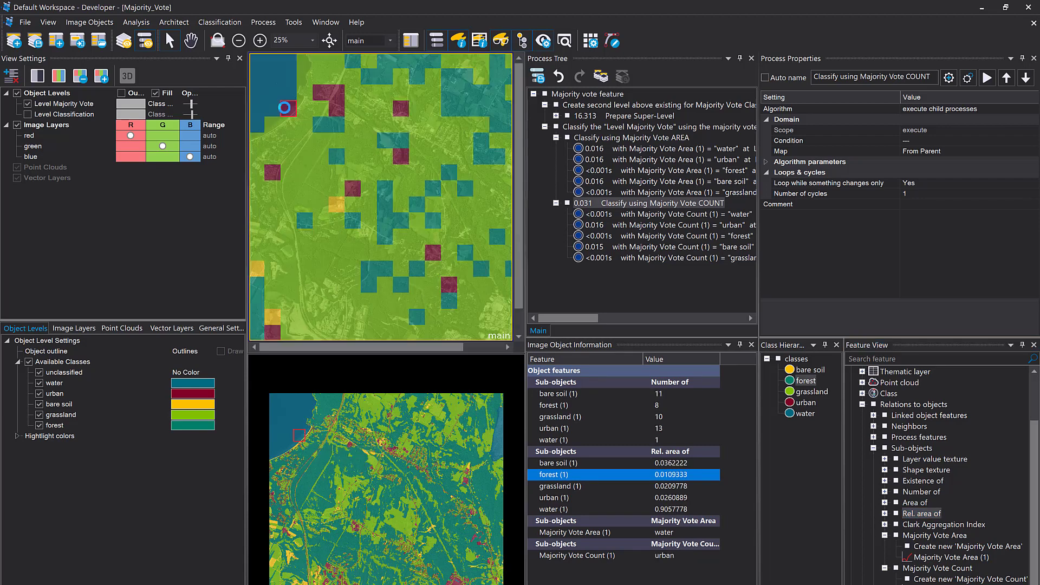
left_click_drag(337, 91, 384, 143)
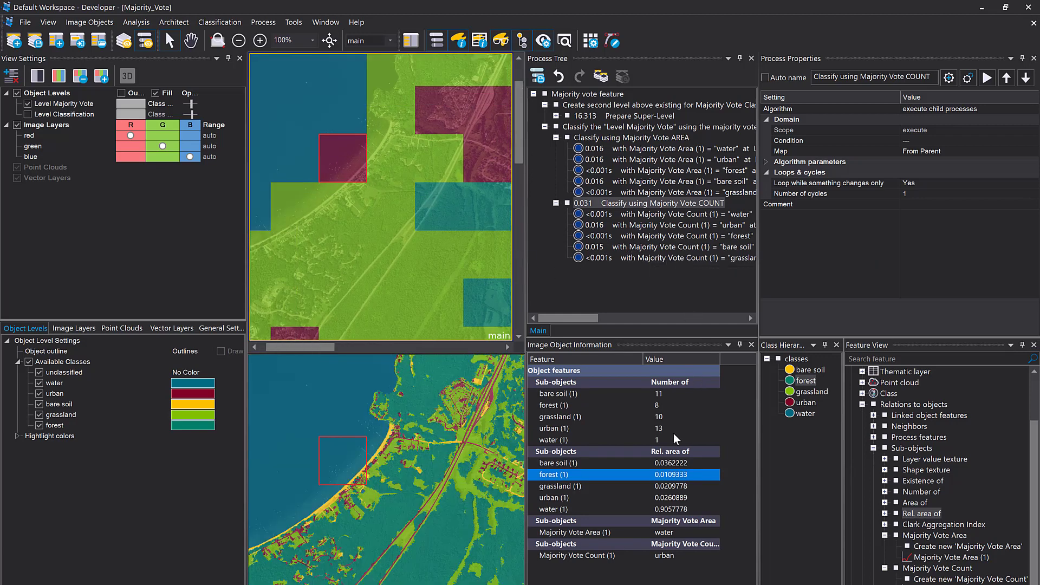
left_click(636, 429)
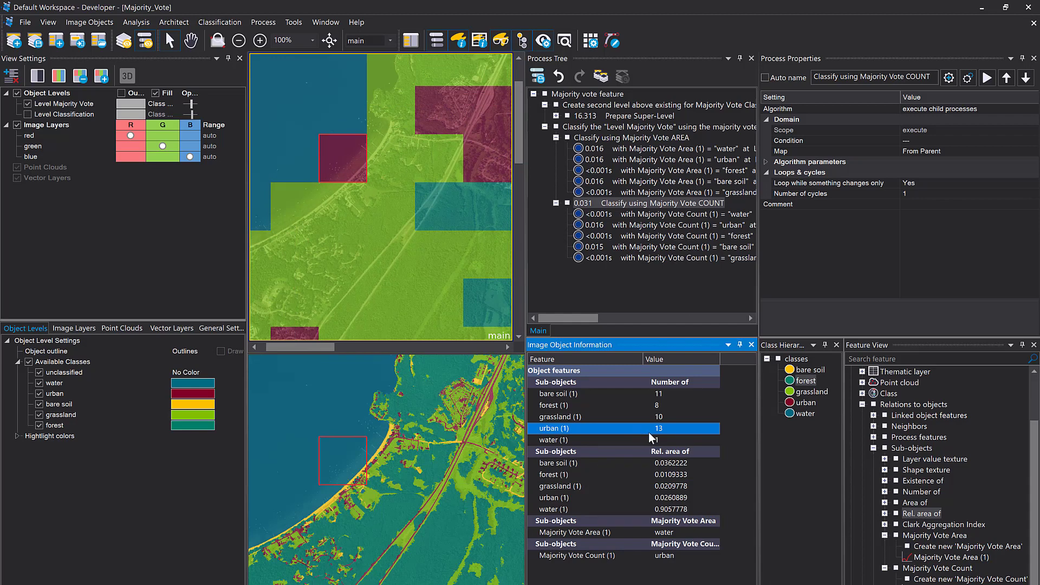
mouse_move(419, 482)
Review the Majority Vote Area (1) = "water" assign class process and the class description of bare soil
left_click(594, 149)
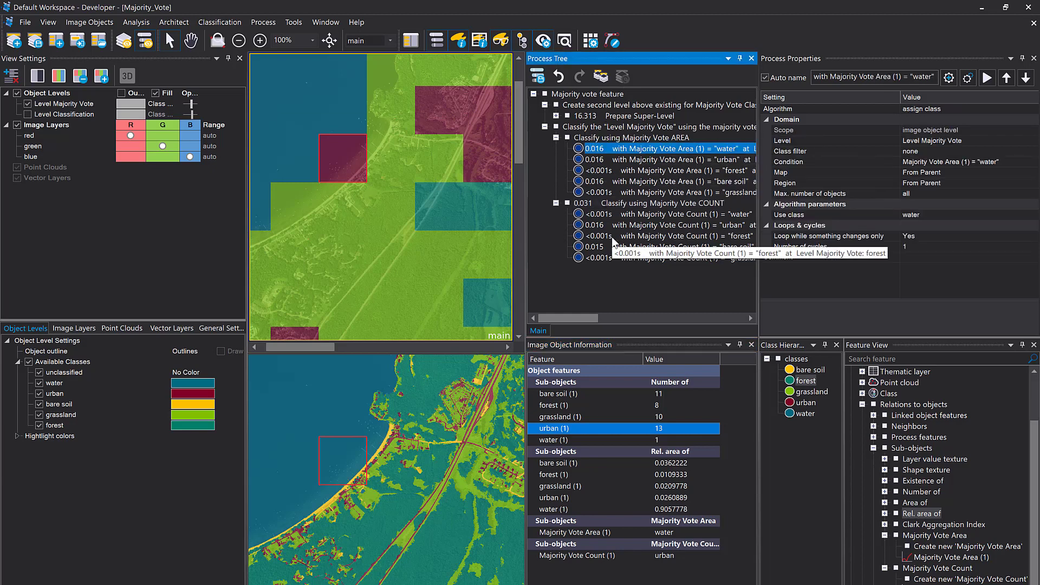
left_click(812, 371)
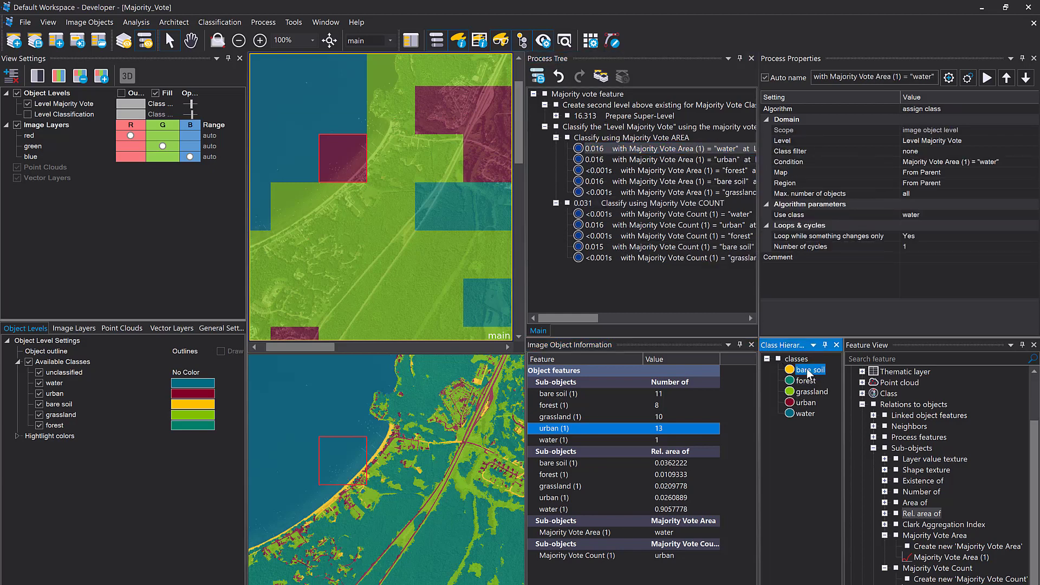
double_click(810, 370)
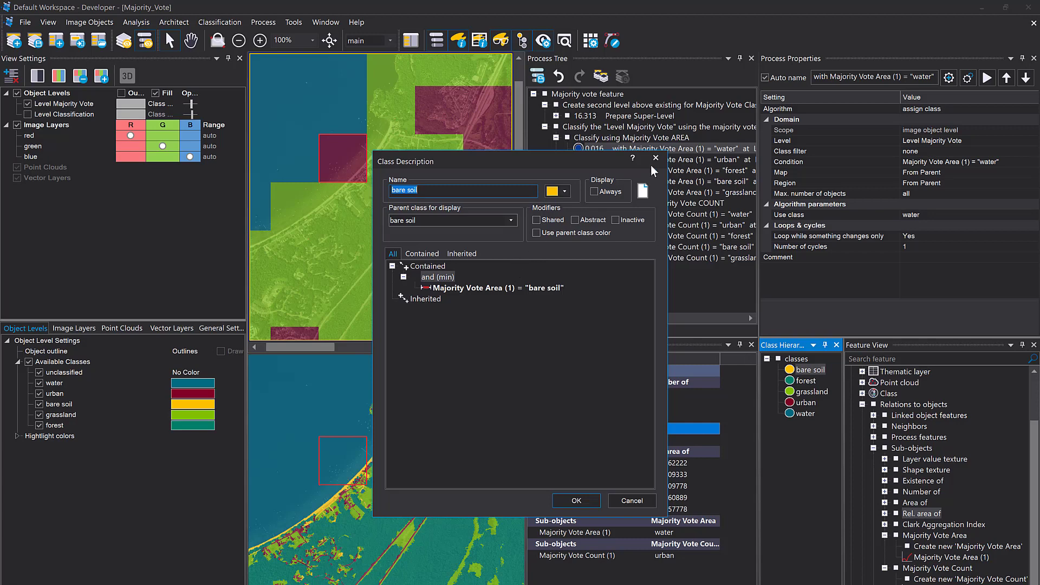
left_click(656, 158)
Add a new process after the "Classify using Majority Vote AREA" group and choose the classification algorithm
left_click(577, 128)
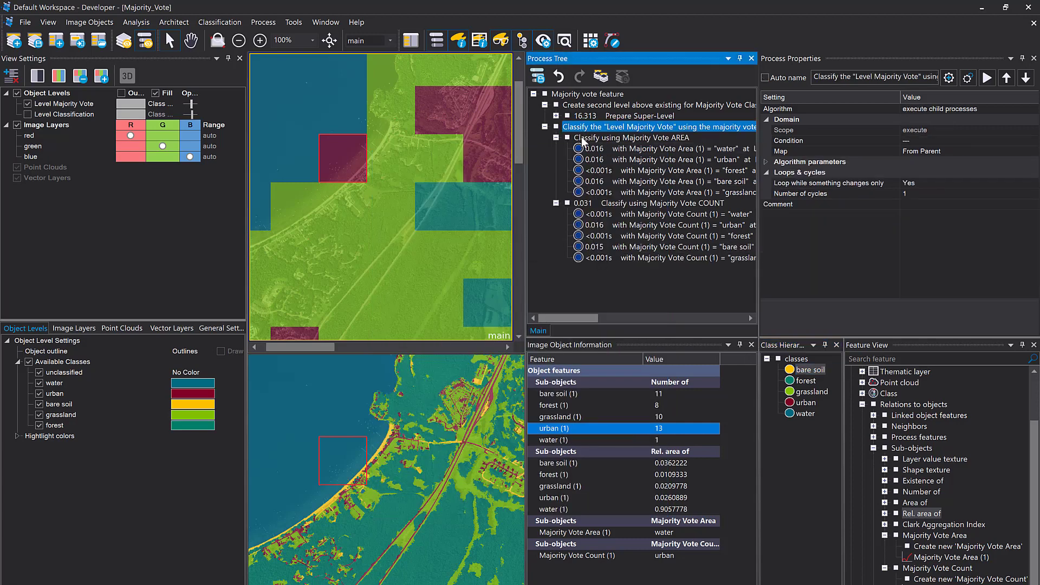
left_click(583, 140)
double_click(584, 141)
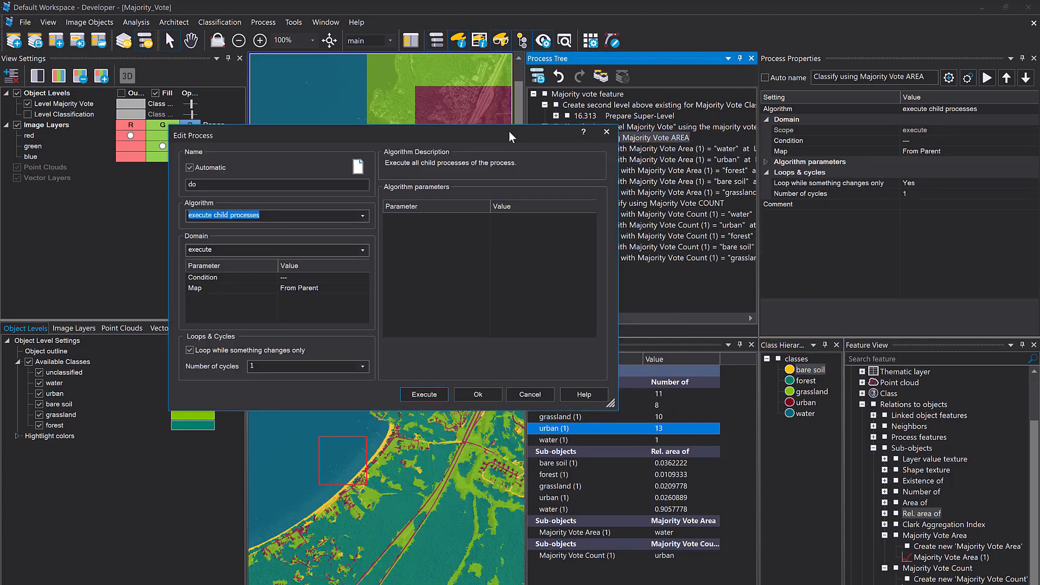
type("classif")
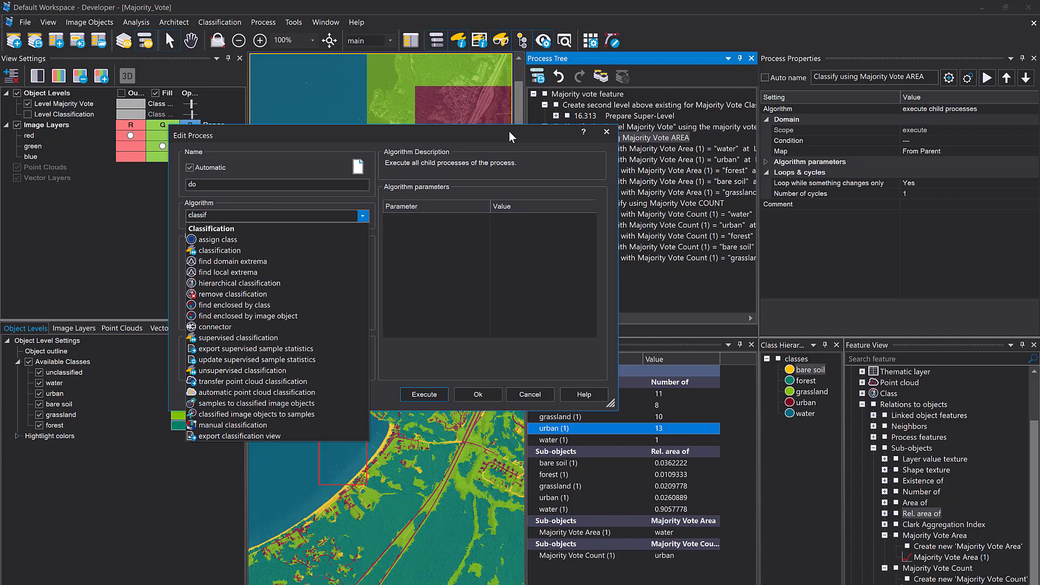
left_click(296, 250)
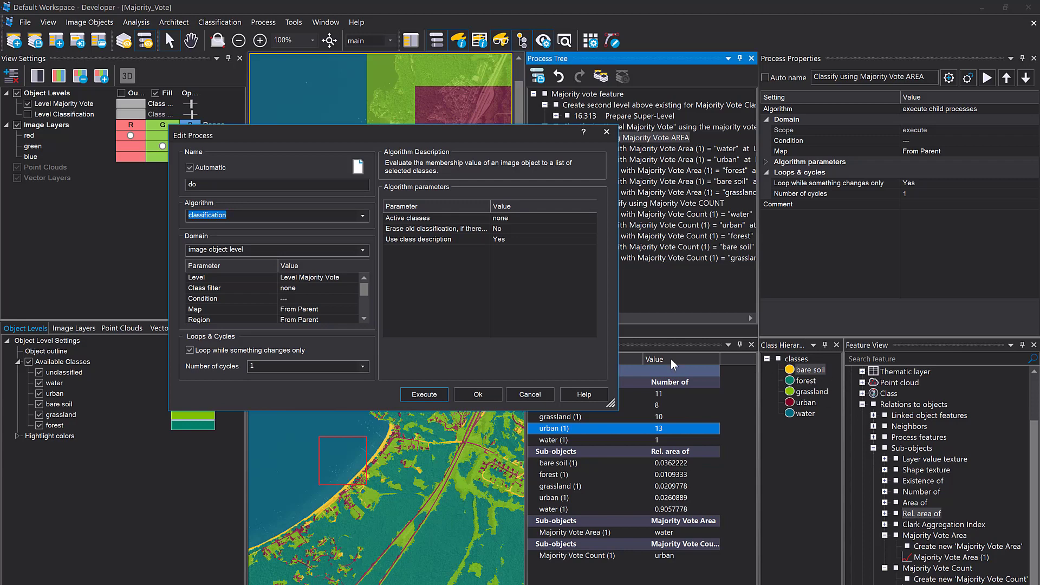
Make all classes active, set erasing the old classification to Yes, and add the classification process for Level Majority Vote
left_click(591, 216)
left_click(428, 191)
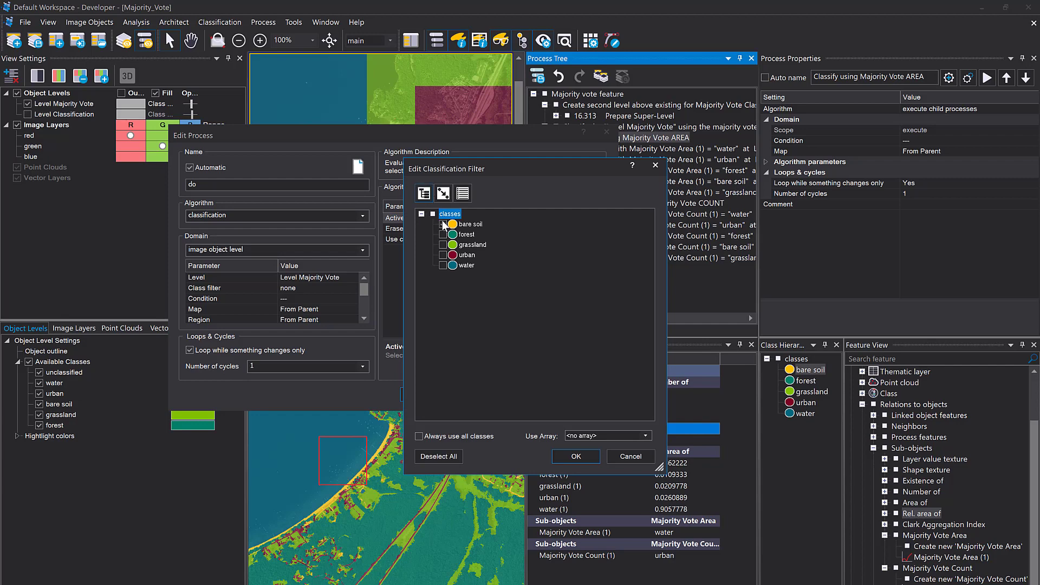
left_click(457, 436)
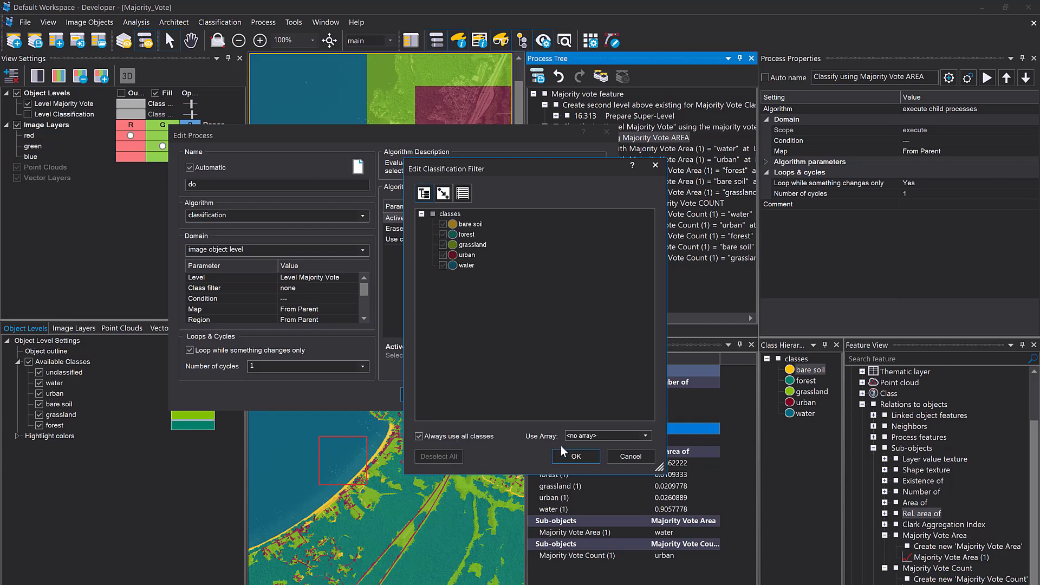
left_click(575, 456)
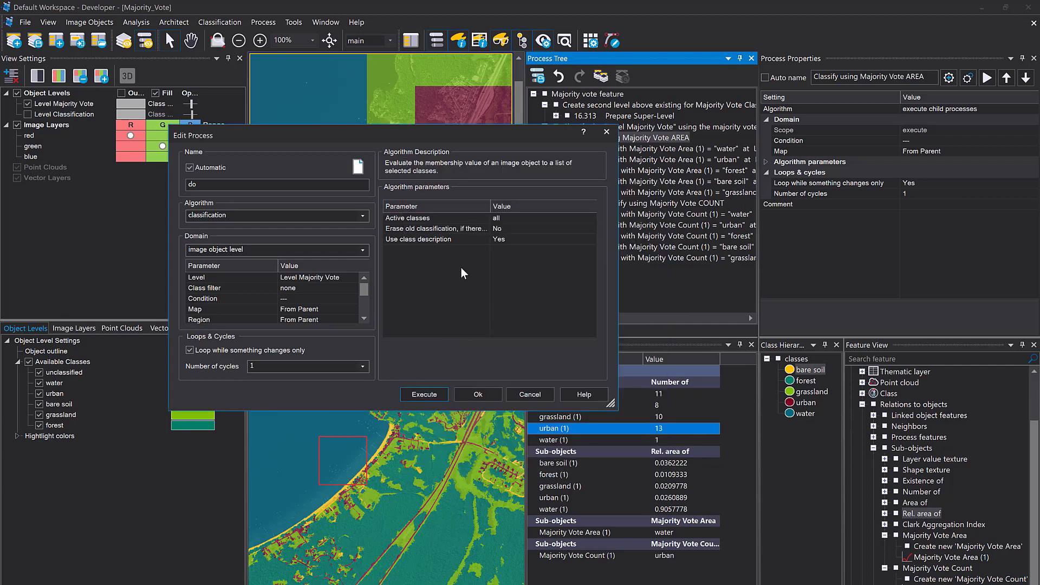
left_click(596, 230)
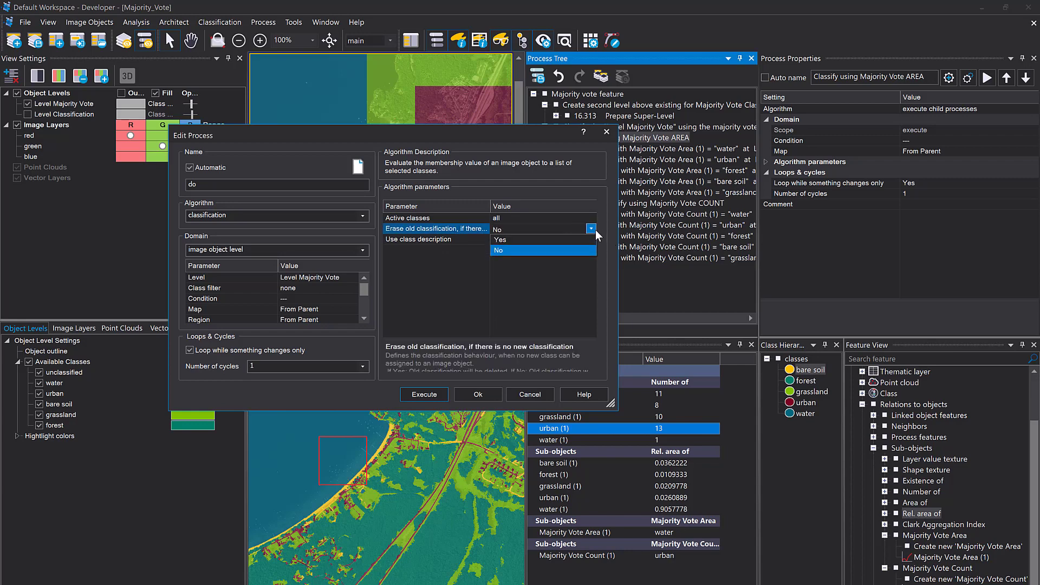
left_click(553, 251)
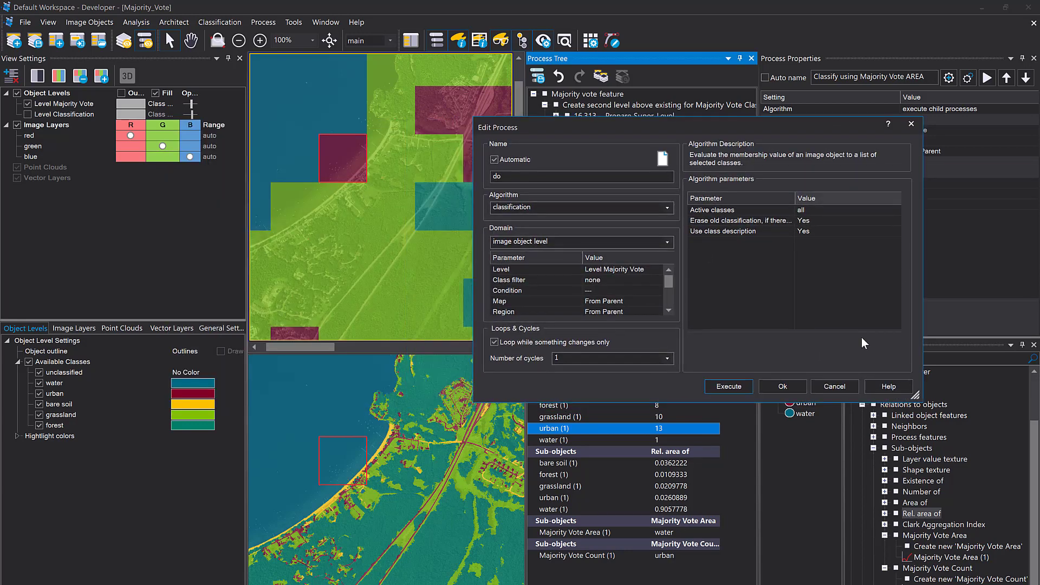
left_click(477, 394)
Execute the new classification process on Level Majority Vote, view the result on the full image, and delete the process
scroll(325, 131, "down", 2)
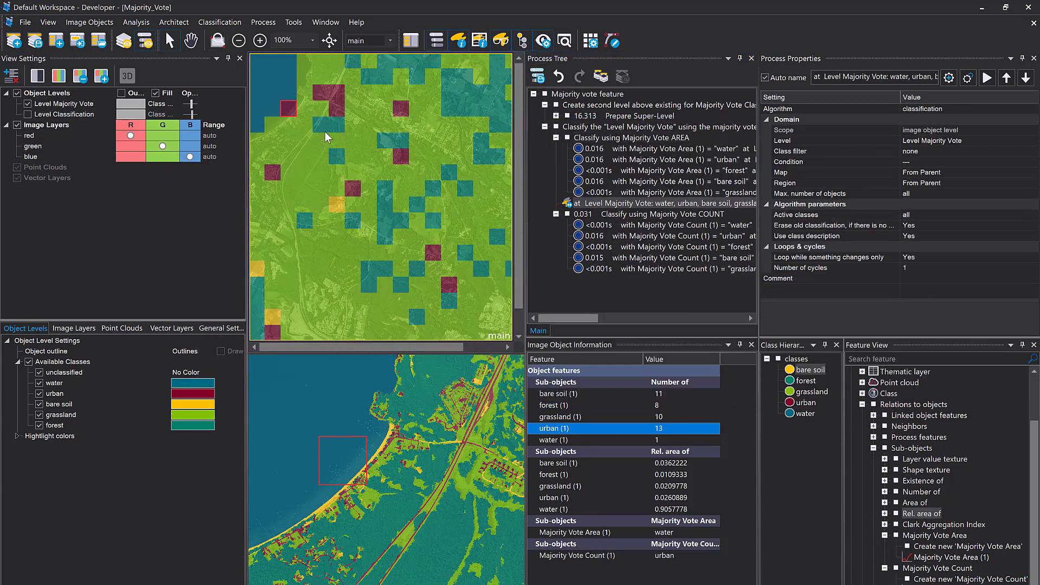
left_click(810, 371)
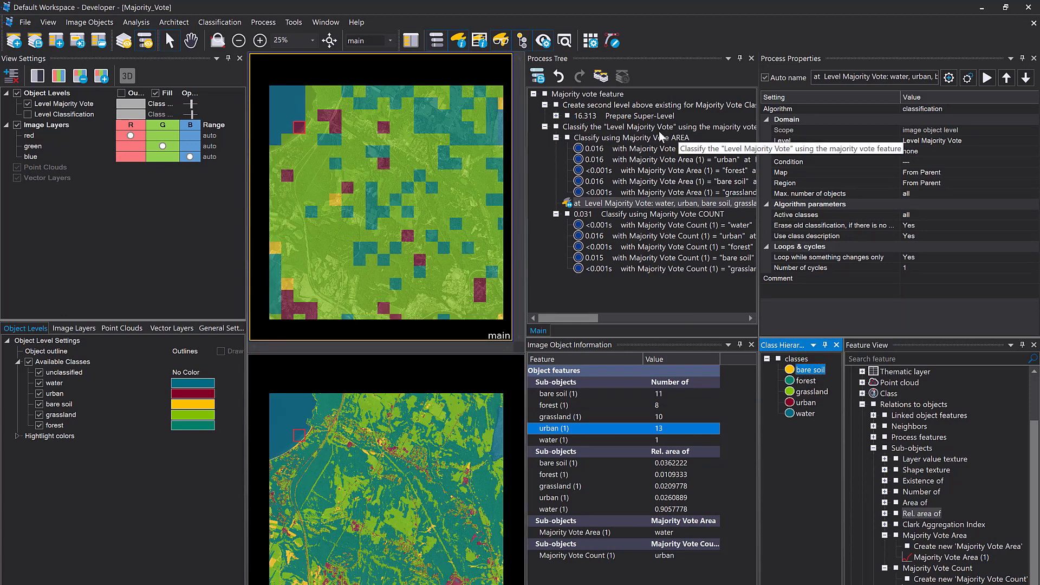
left_click(634, 138)
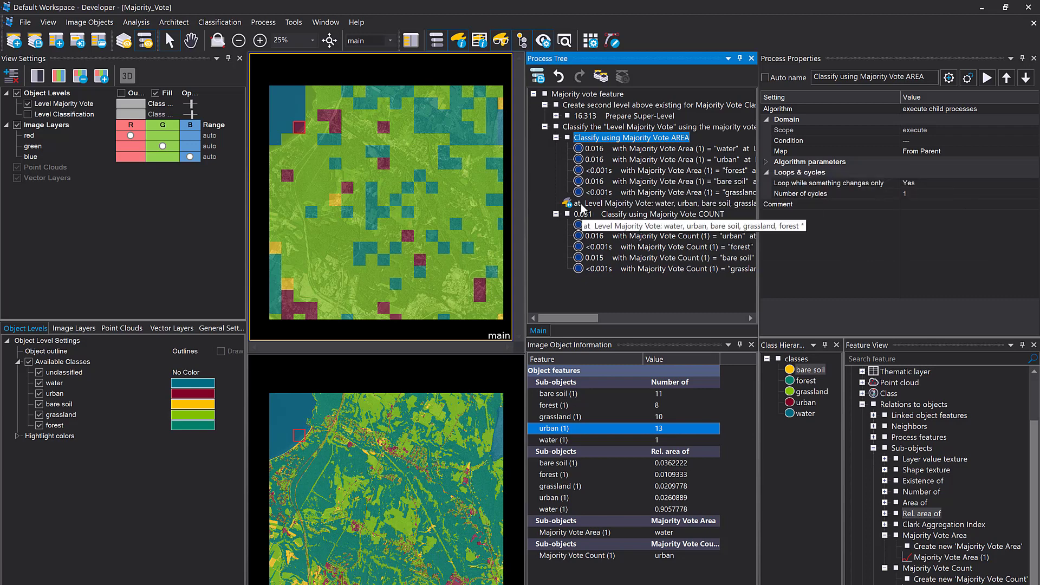
right_click(642, 200)
left_click(667, 218)
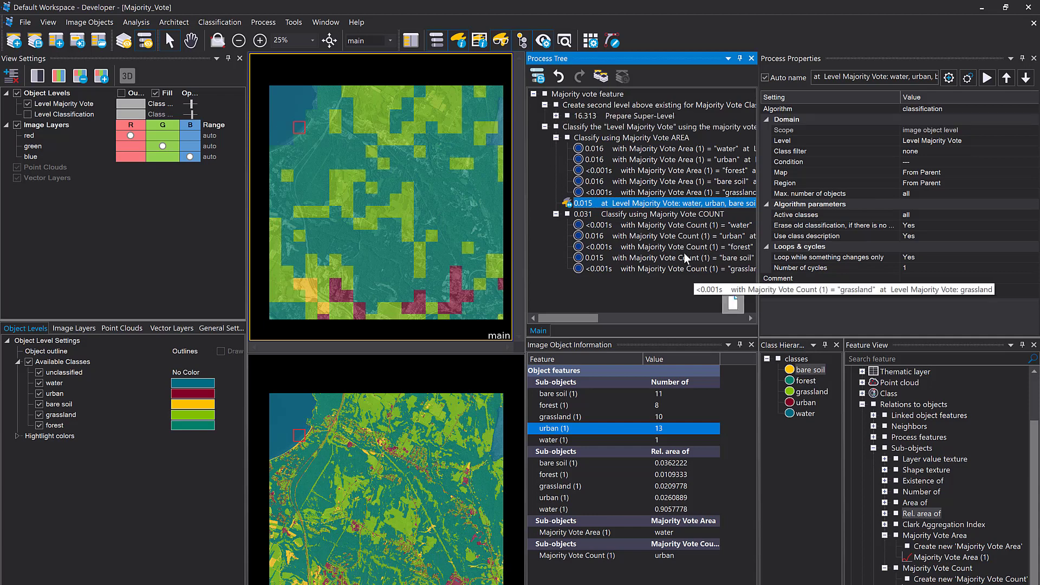
left_click(622, 203)
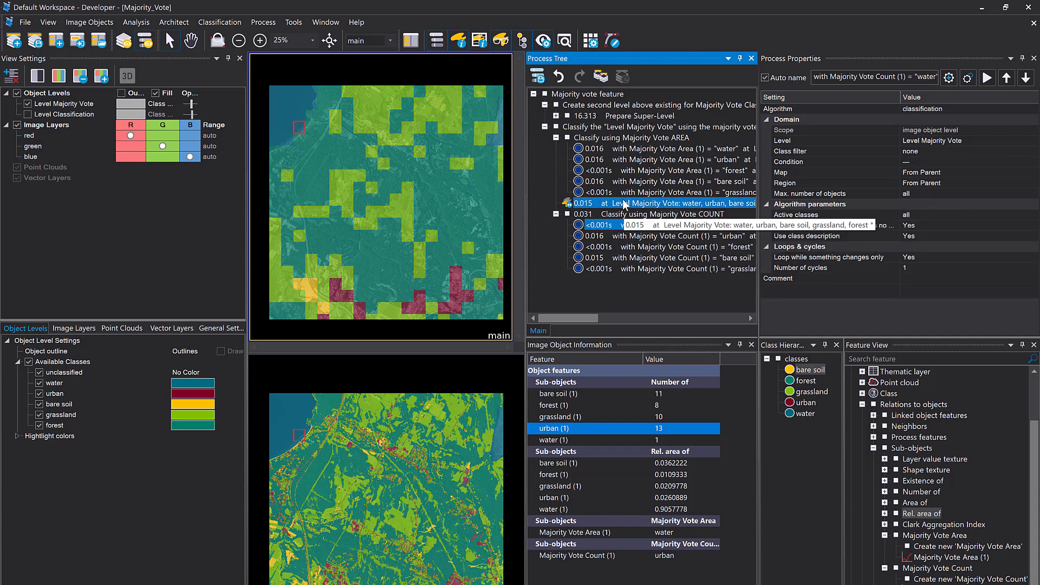
key("Delete")
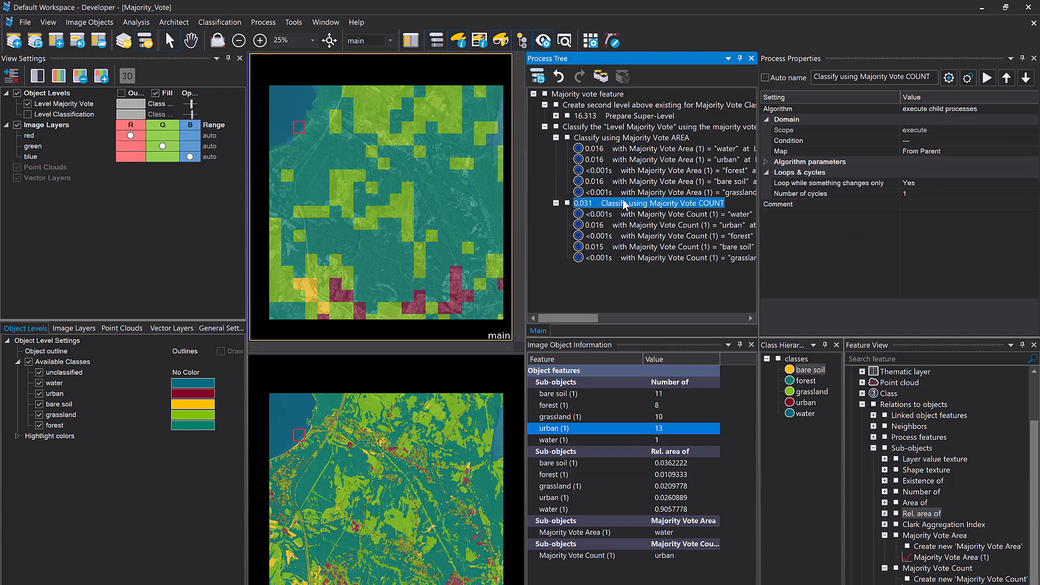
Set the object size of the chessboard segmentation under Prepare Super-Level to 50
left_click(556, 115)
left_click(568, 181)
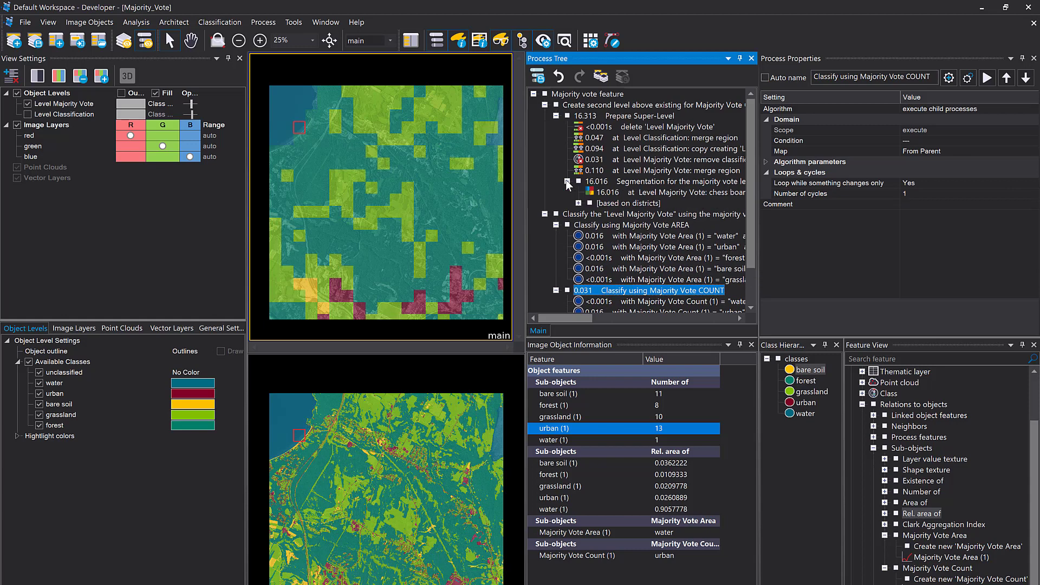
double_click(618, 193)
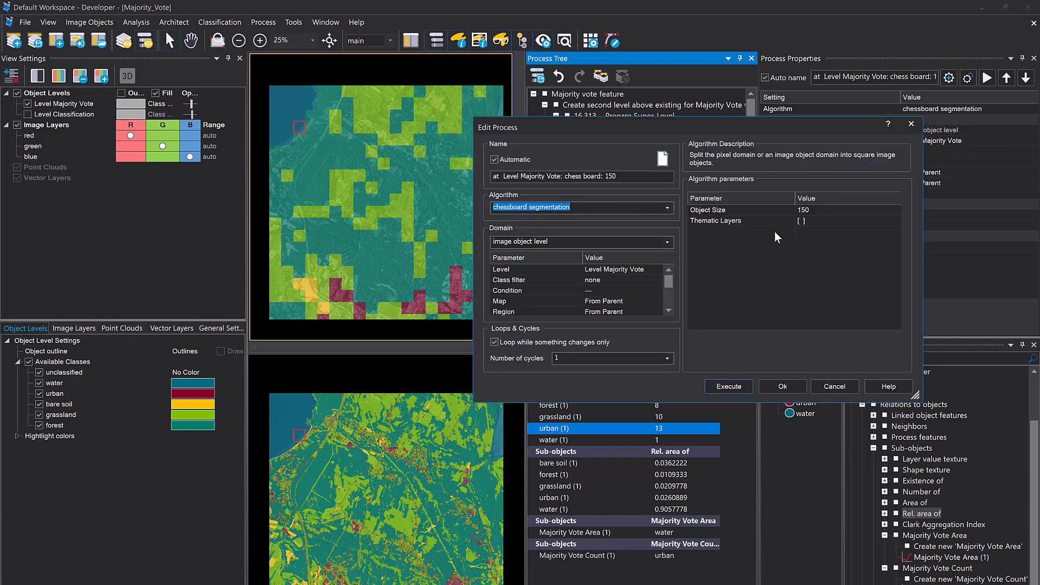
left_click(817, 213)
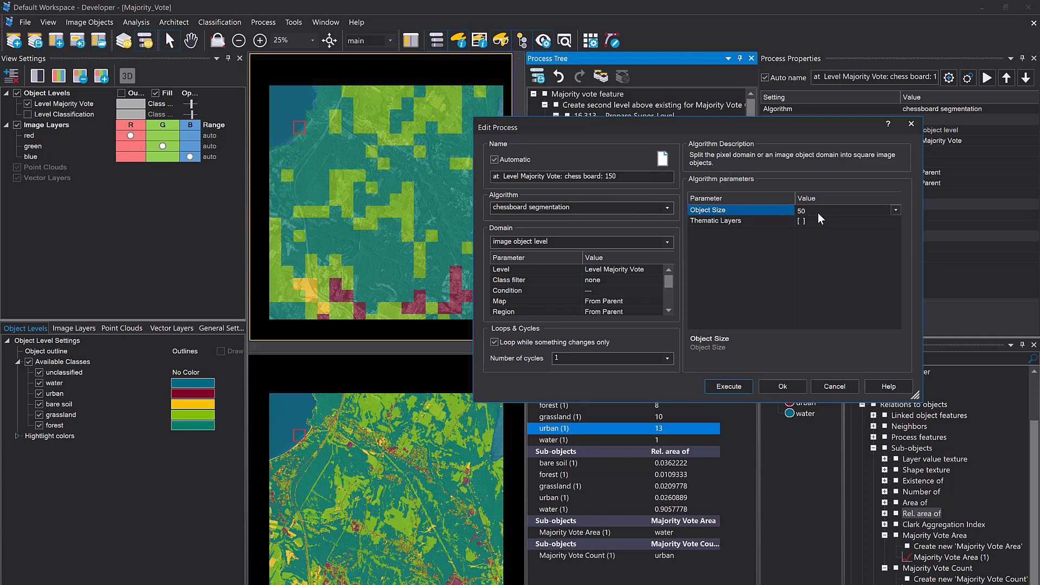
left_click(790, 383)
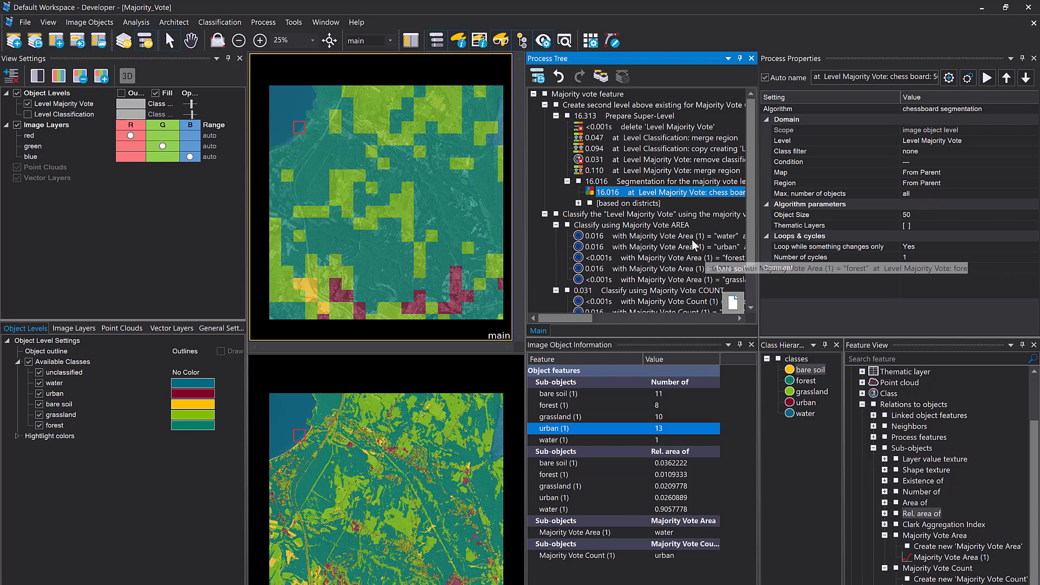
Execute the whole Prepare Super-Level process group and show the object outlines to examine the new chessboard grid
left_click(595, 116)
right_click(595, 116)
left_click(600, 131)
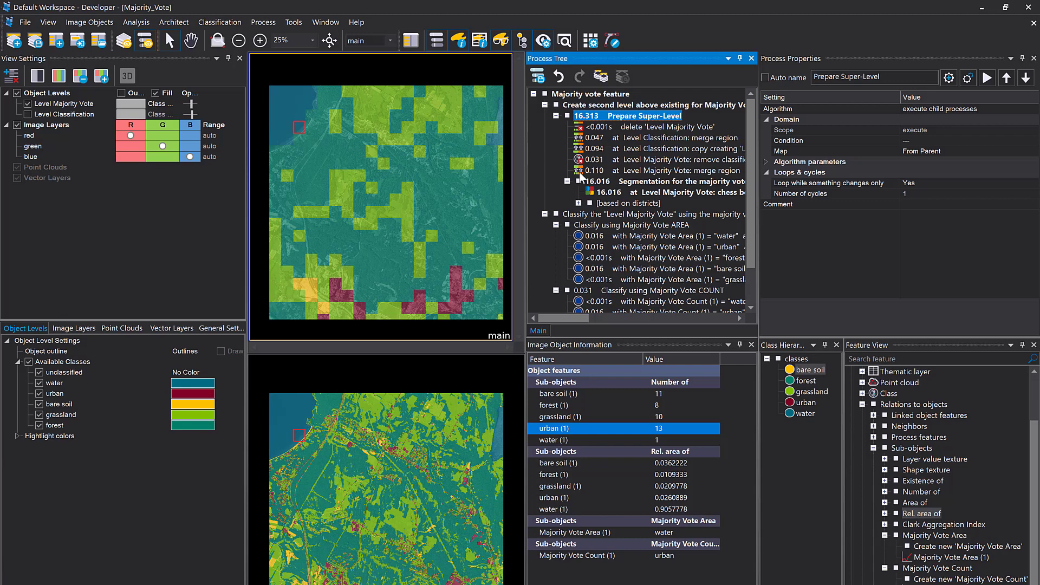
key("F5")
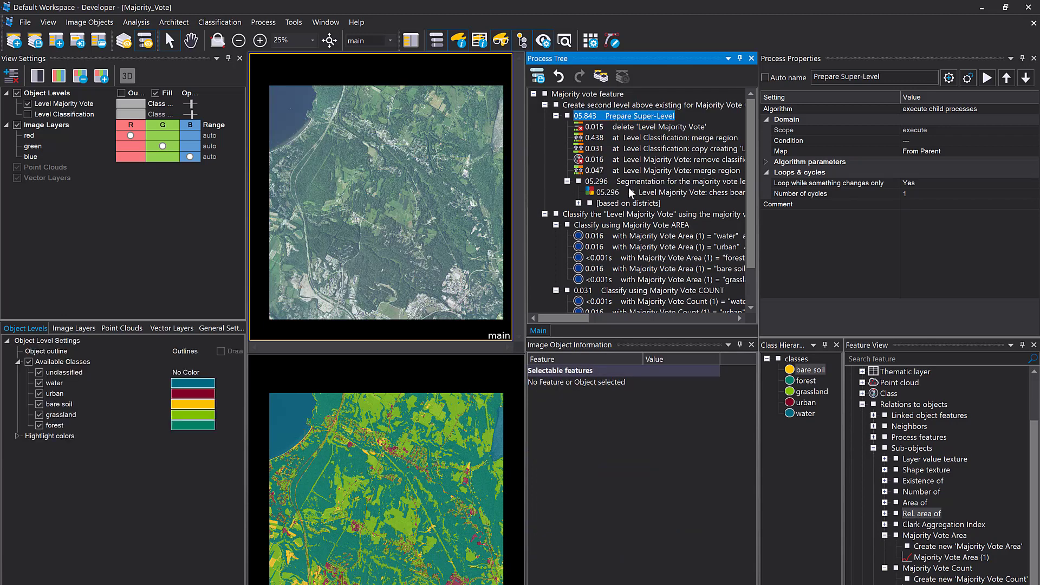
left_click(122, 93)
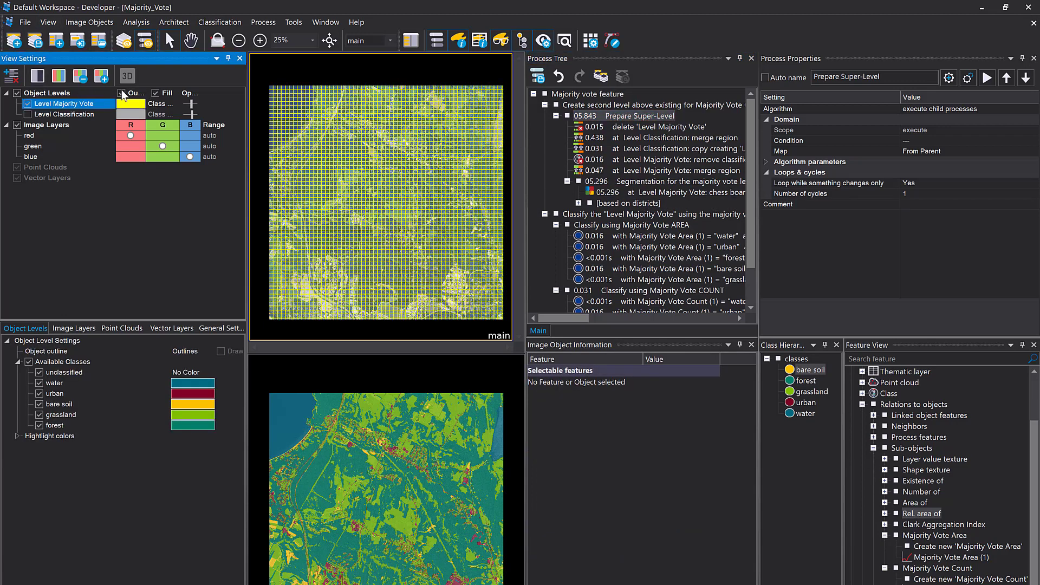
scroll(414, 204, "up", 2)
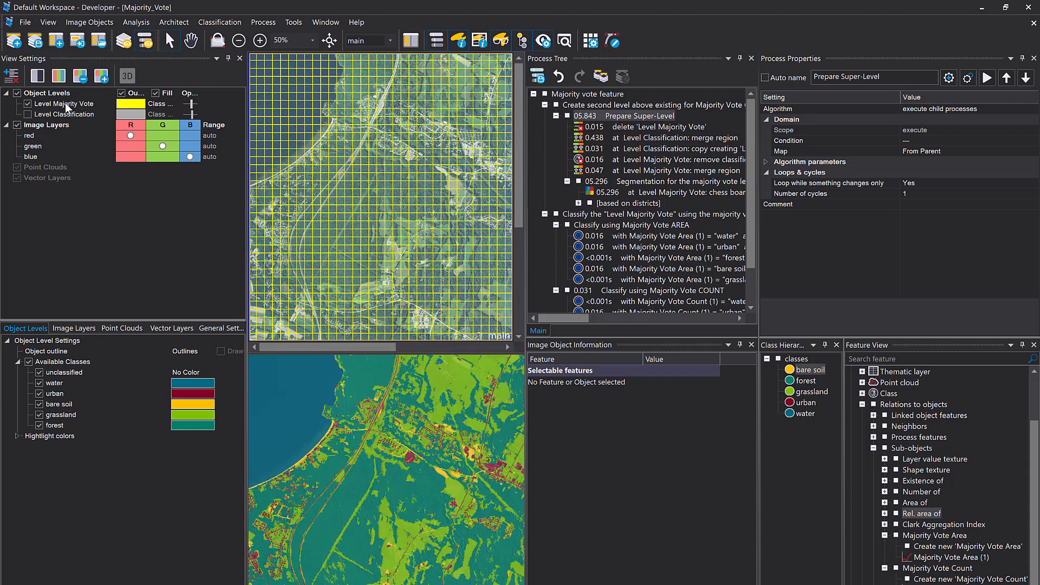
Execute the Classify using Majority Vote AREA process group, hide the object outlines, and examine the finer chessboard classification on the full image
right_click(614, 222)
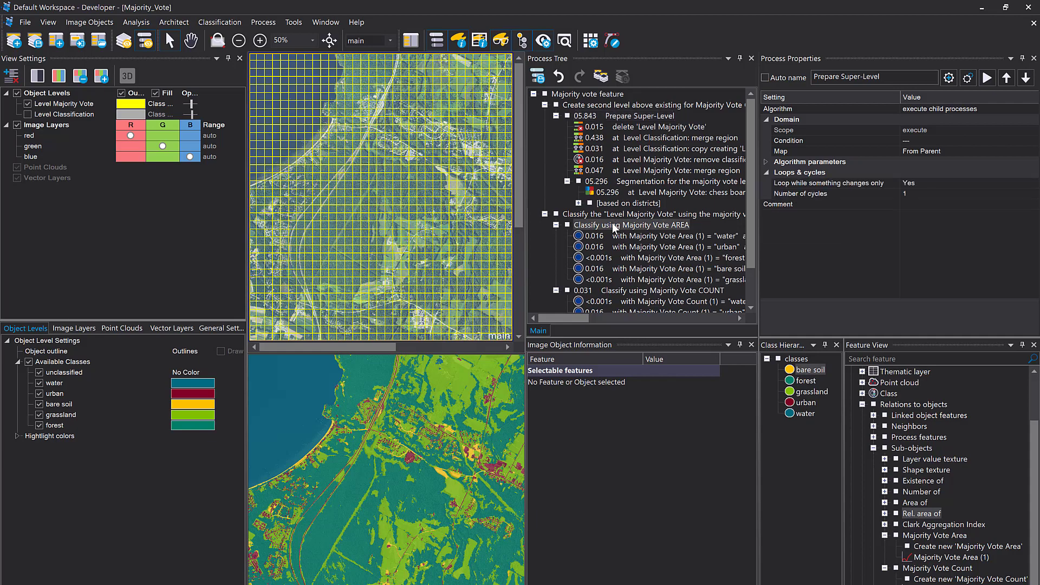
left_click(636, 241)
scroll(405, 215, "down", 1)
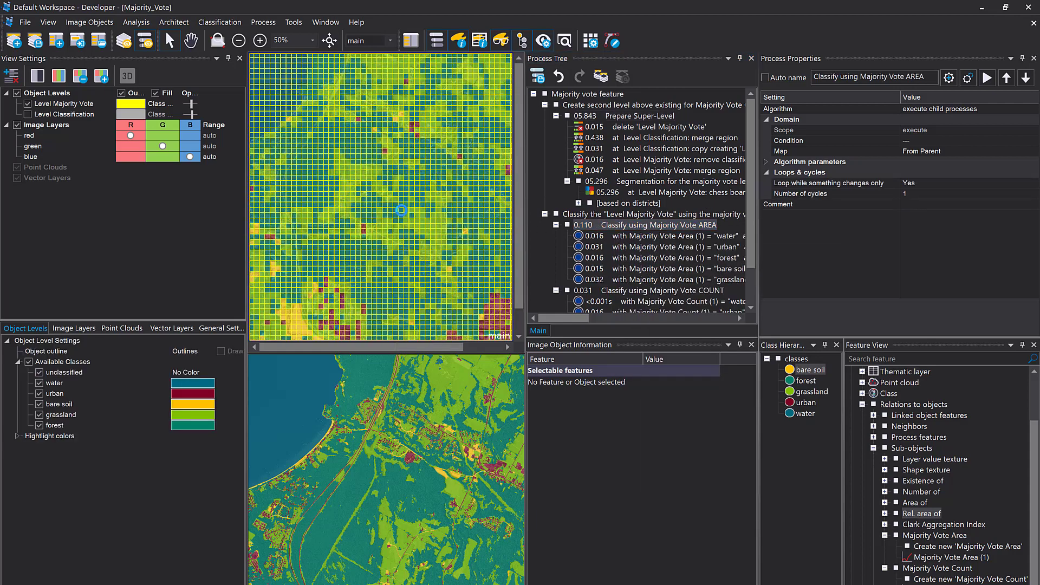
left_click(122, 94)
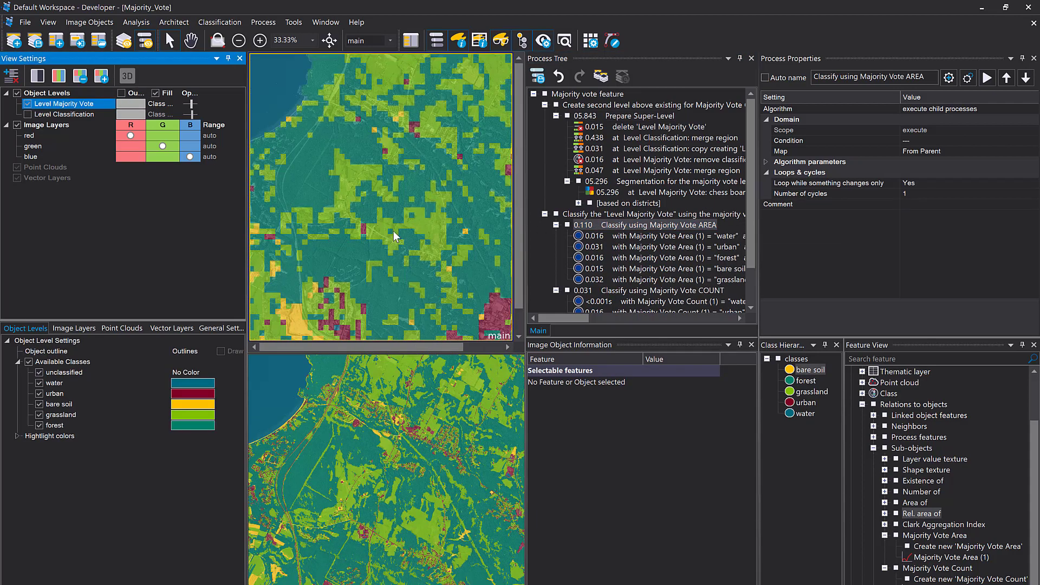
scroll(412, 190, "down", 1)
mouse_move(413, 191)
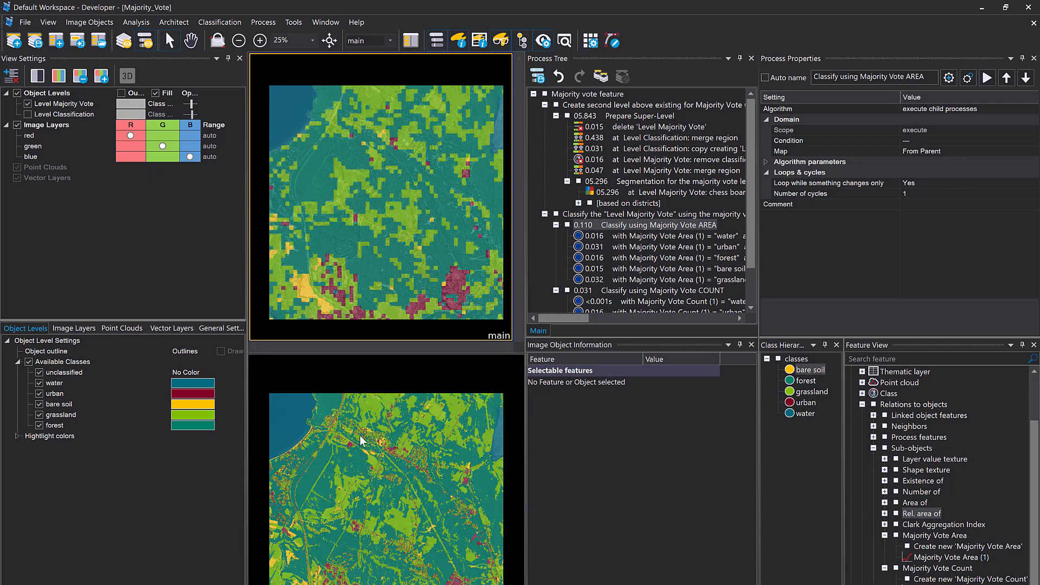
left_click(389, 263)
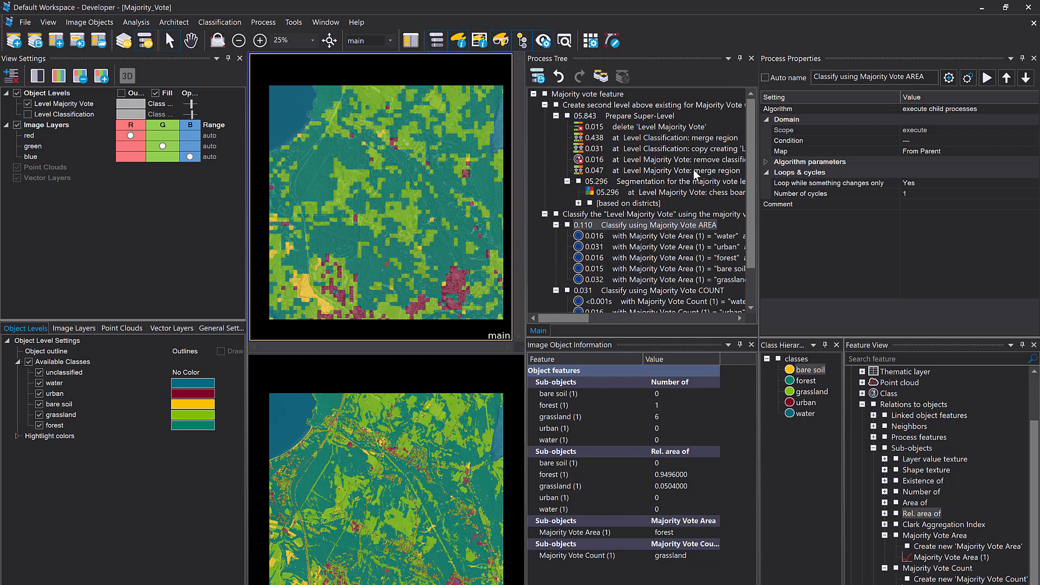
Deactivate the chessboard segmentation under Prepare Super-Level and activate the "based on districts" process group in its place
right_click(621, 195)
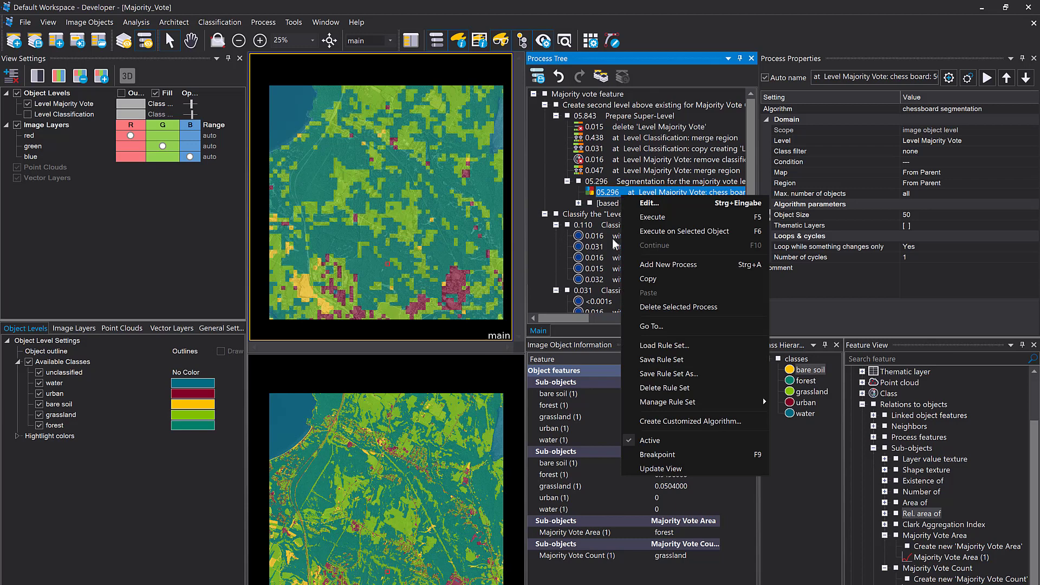
left_click(650, 440)
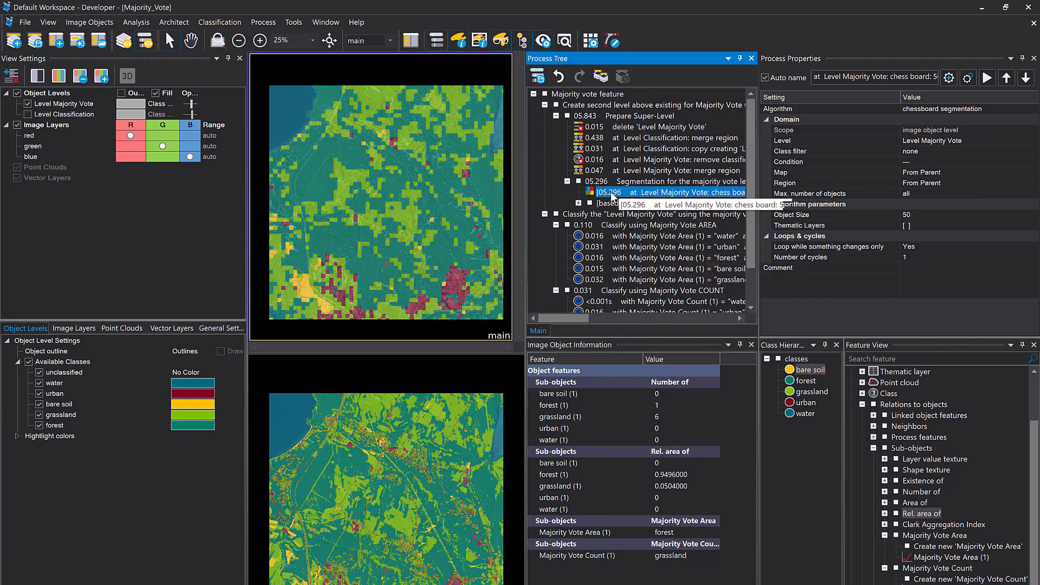
left_click(578, 203)
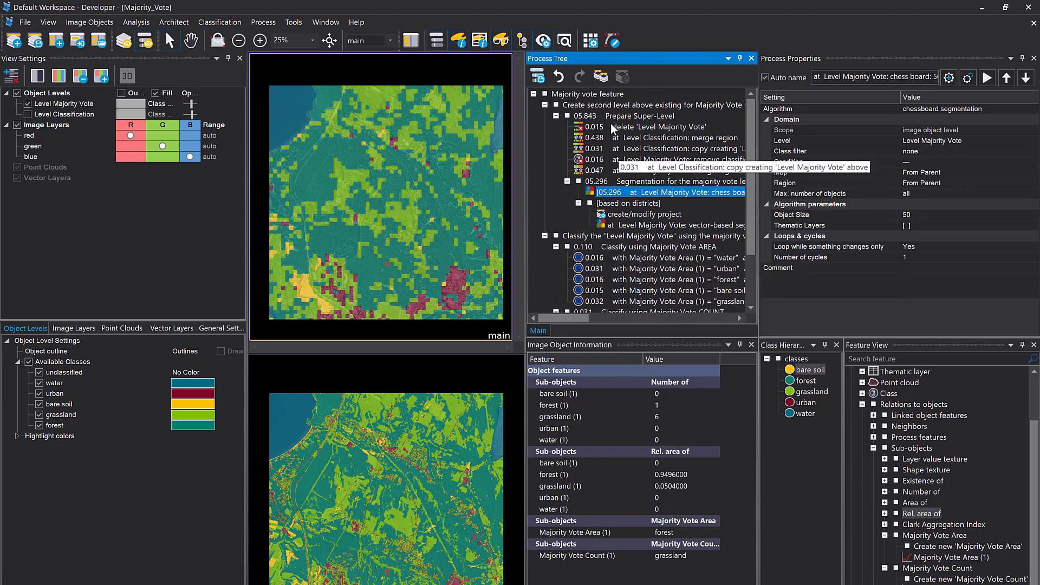
right_click(623, 205)
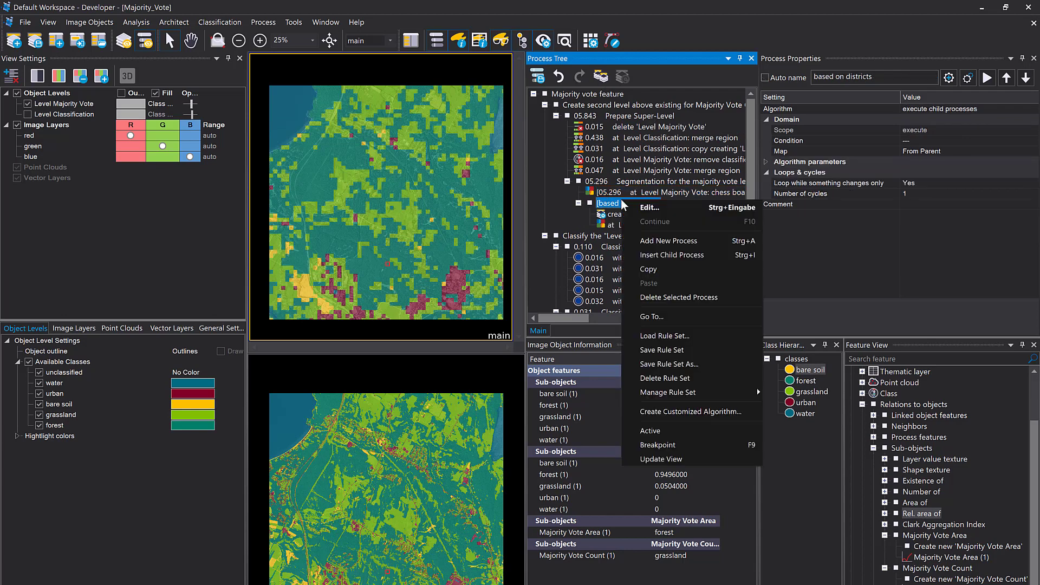
left_click(707, 431)
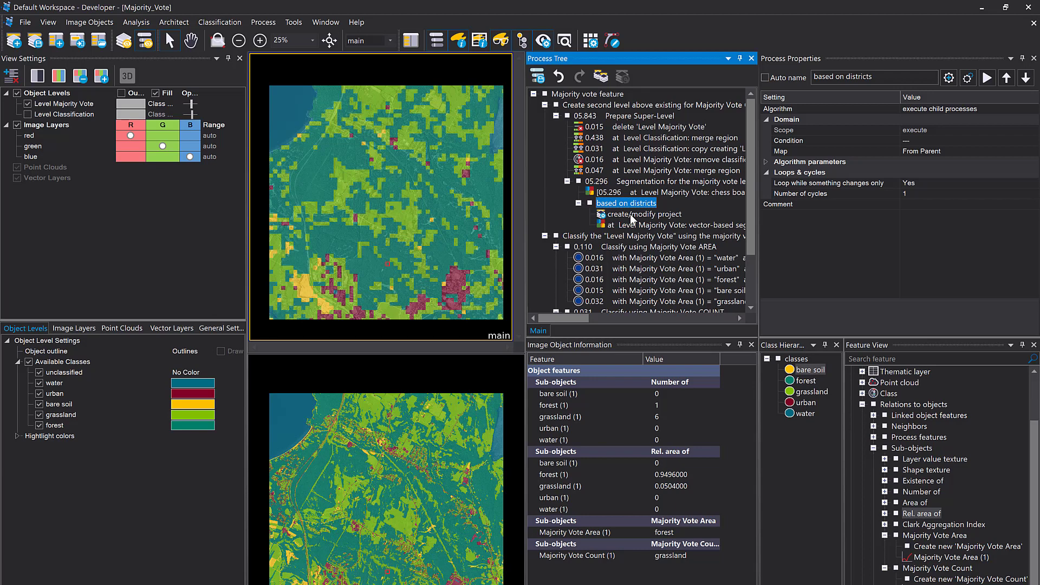
Execute the Prepare Super-Level process group and display the Districts vector layer with a thicker outline
right_click(600, 119)
left_click(626, 141)
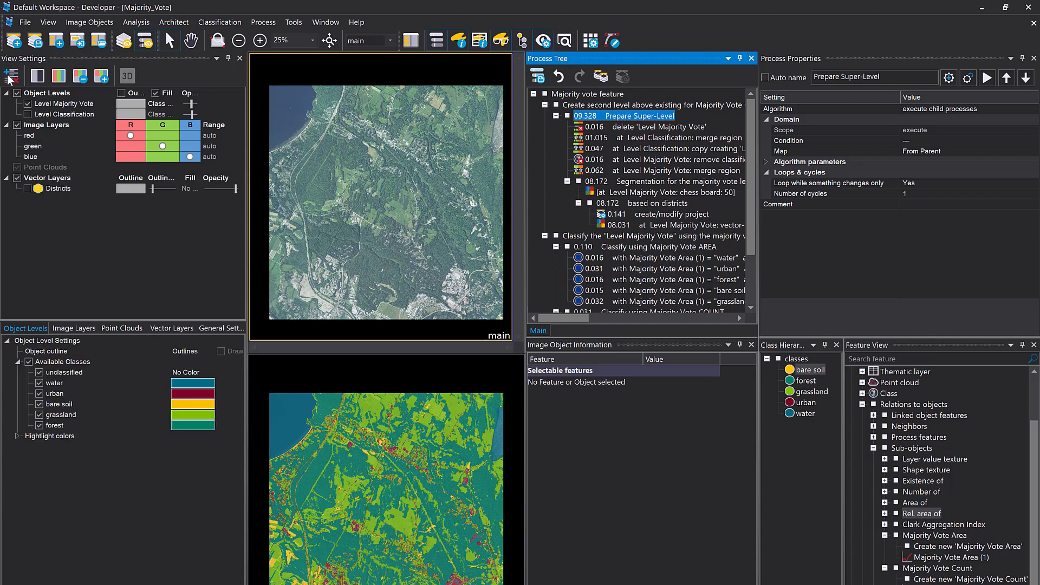
left_click(27, 189)
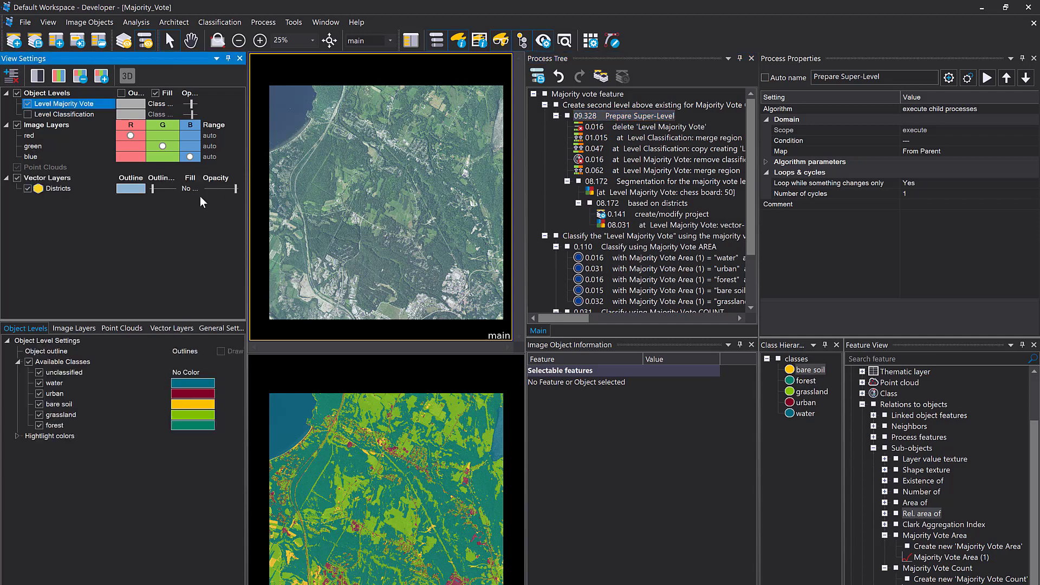
left_click_drag(153, 189, 167, 189)
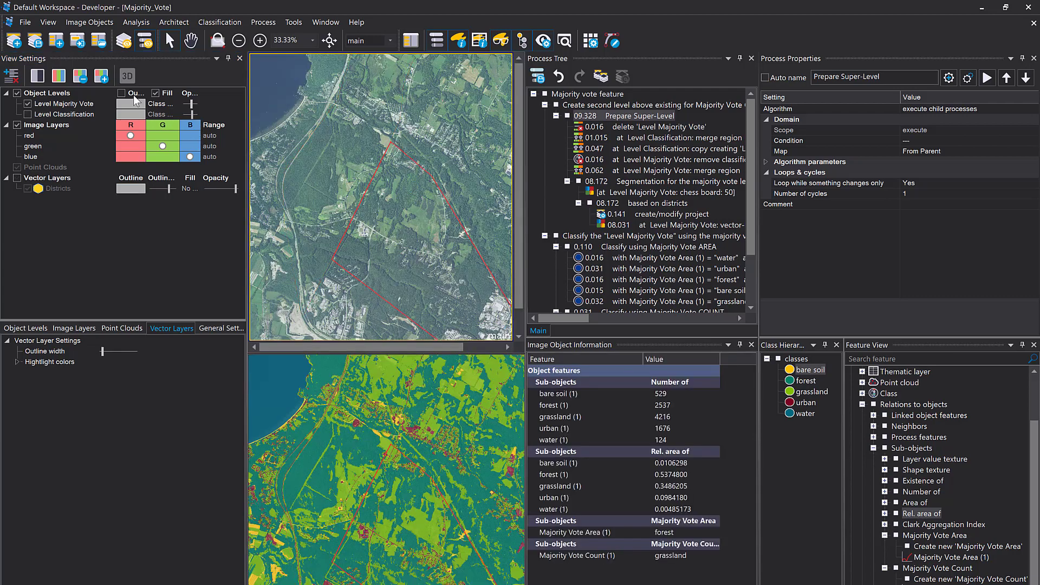
Show the outlines of the district-based super-objects and execute the Classify using Majority Vote AREA process group on them
left_click(121, 94)
left_click(328, 176)
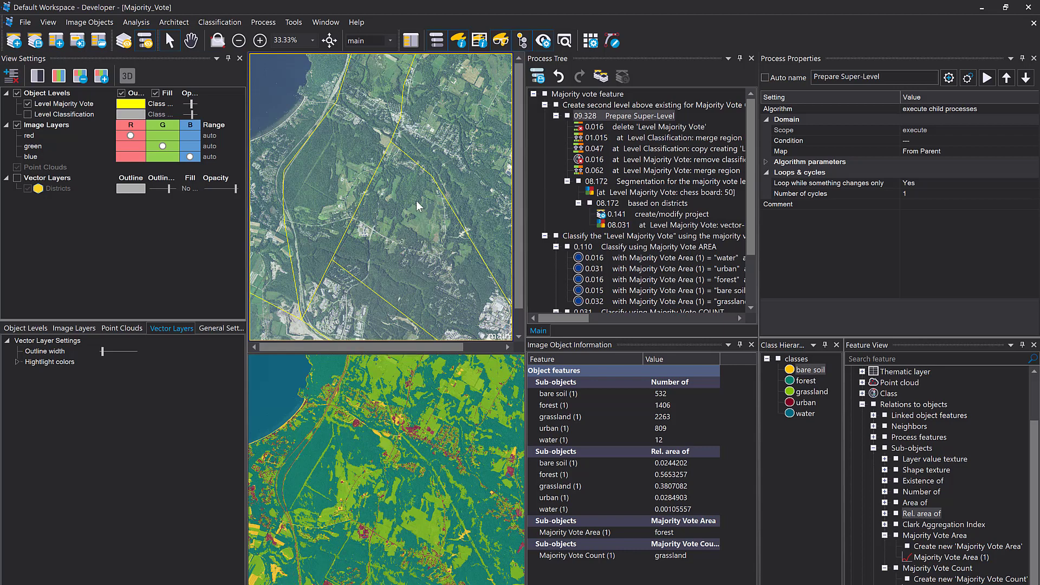
left_click(598, 246)
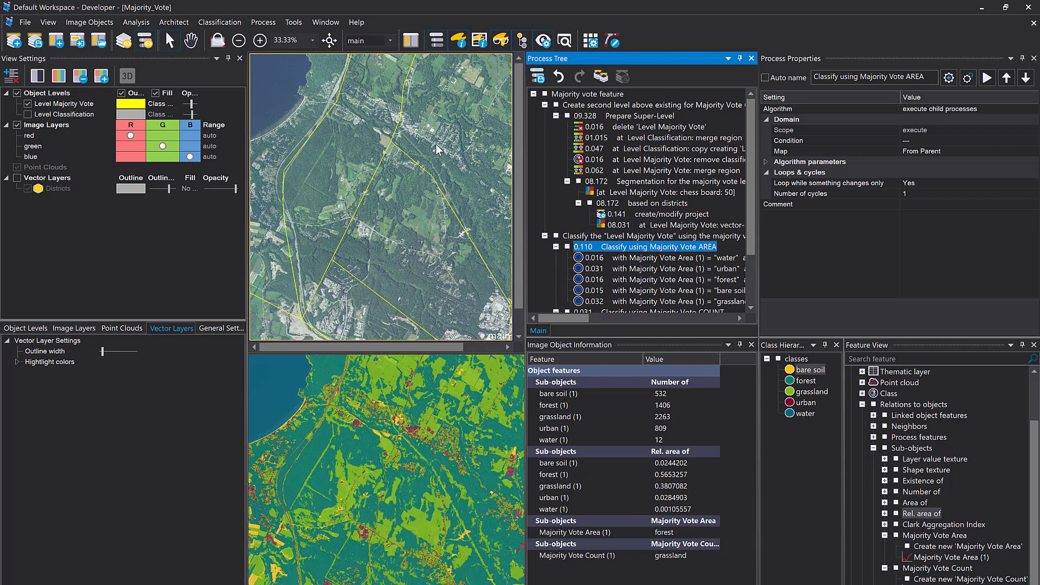
mouse_move(437, 146)
left_click(62, 102)
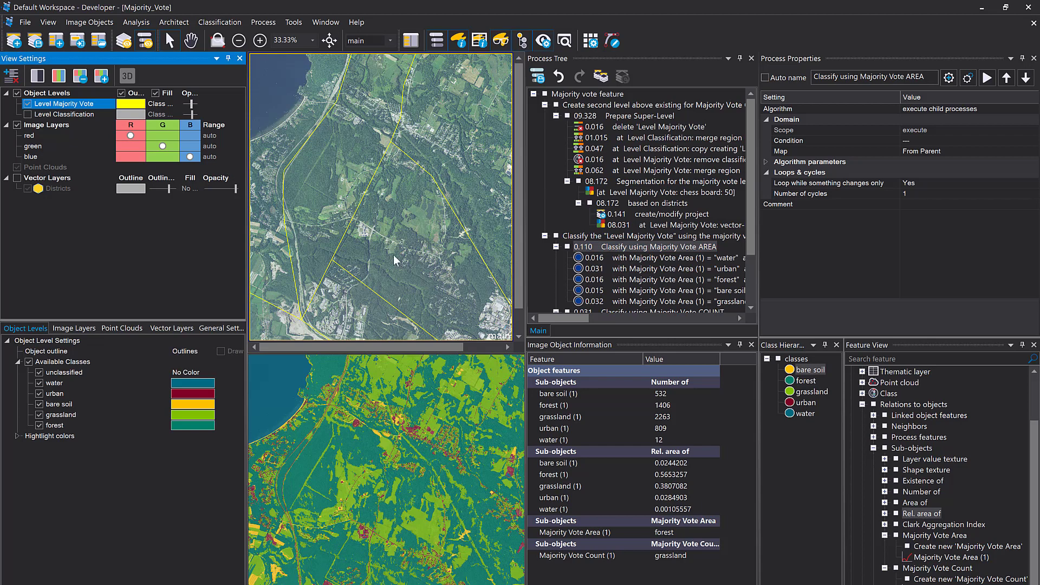
scroll(409, 206, "down", 1)
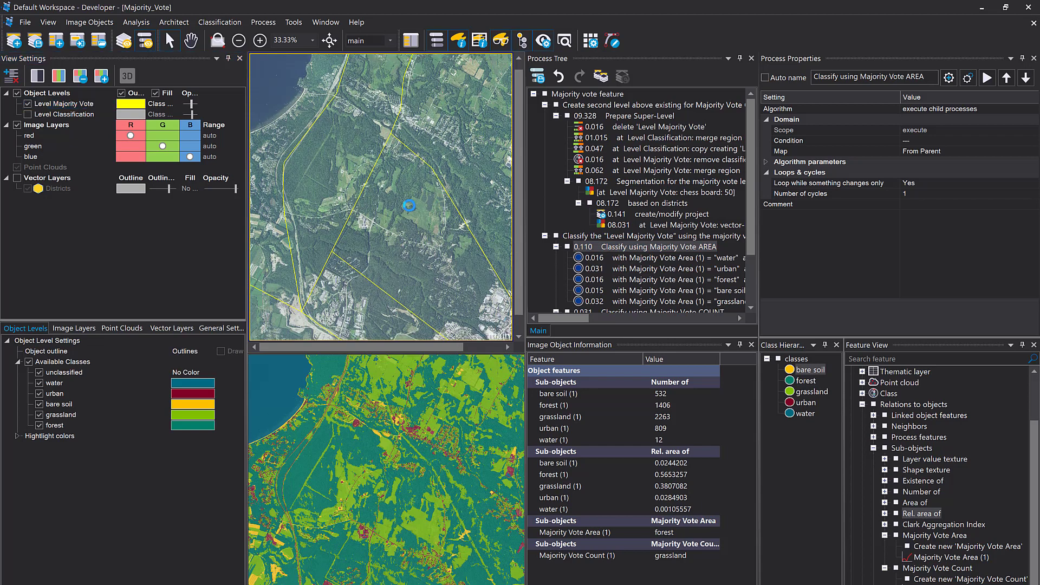
right_click(621, 248)
left_click(645, 270)
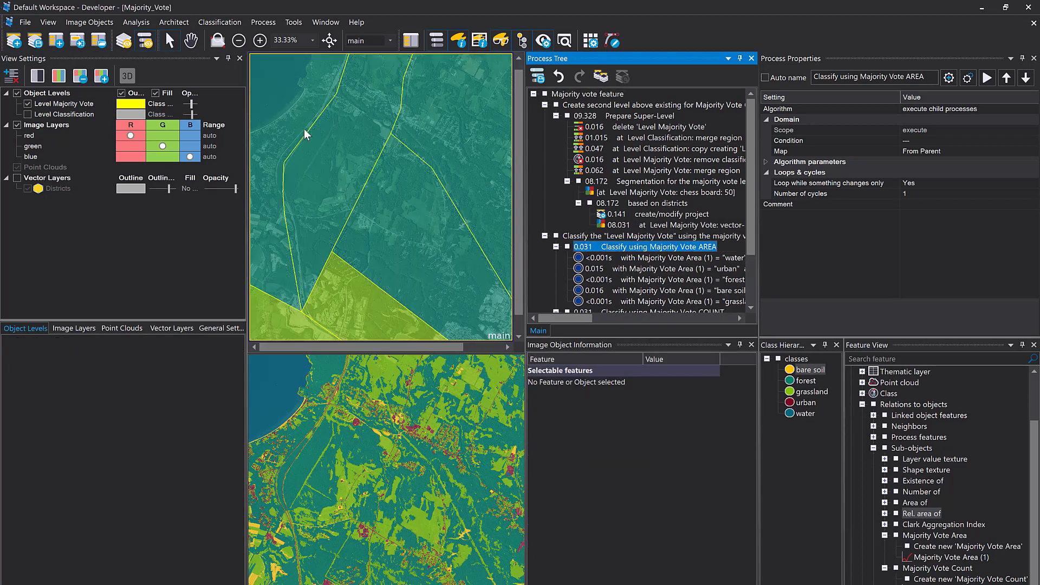
Examine the sub-object counts, relative areas and majority vote features of the forest and grassland district objects, one district at a time
mouse_move(305, 131)
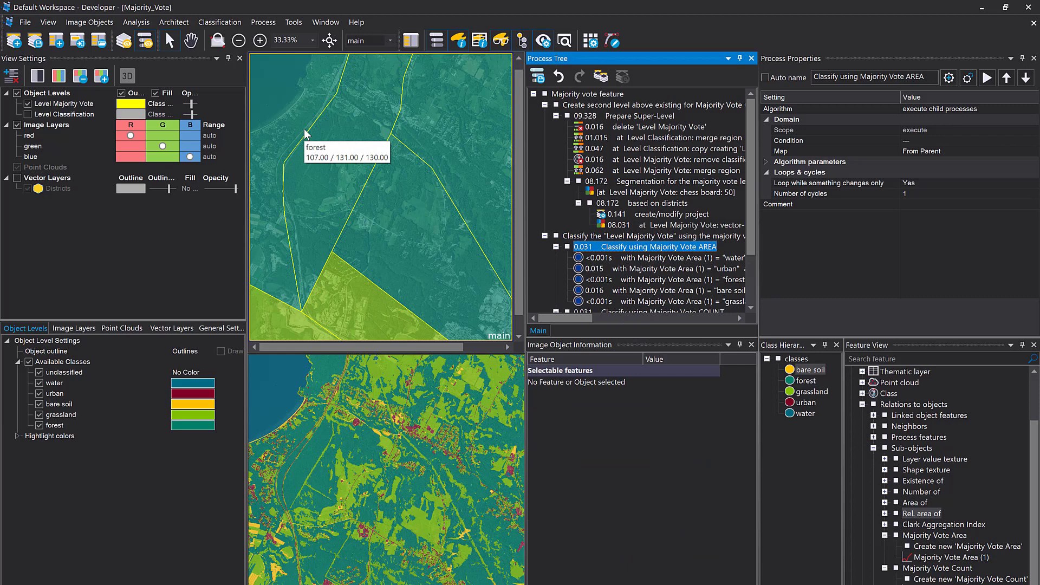
mouse_move(271, 130)
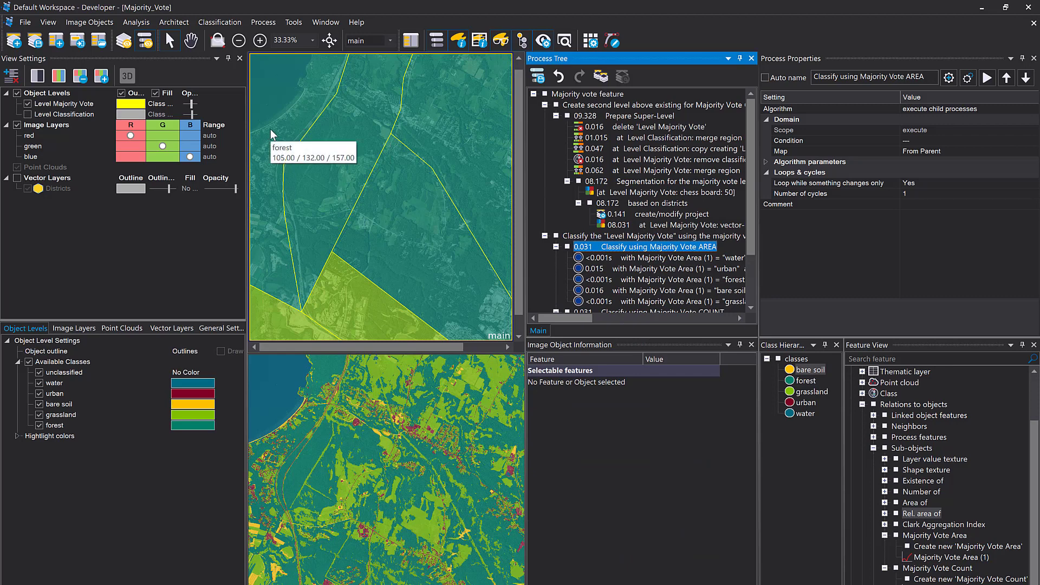
left_click(271, 129)
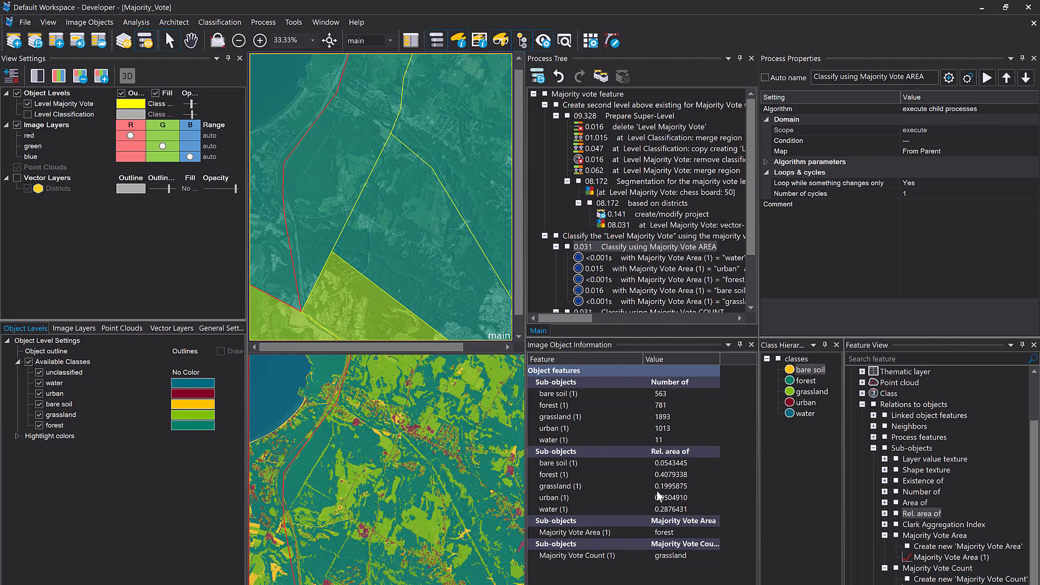
left_click(626, 478)
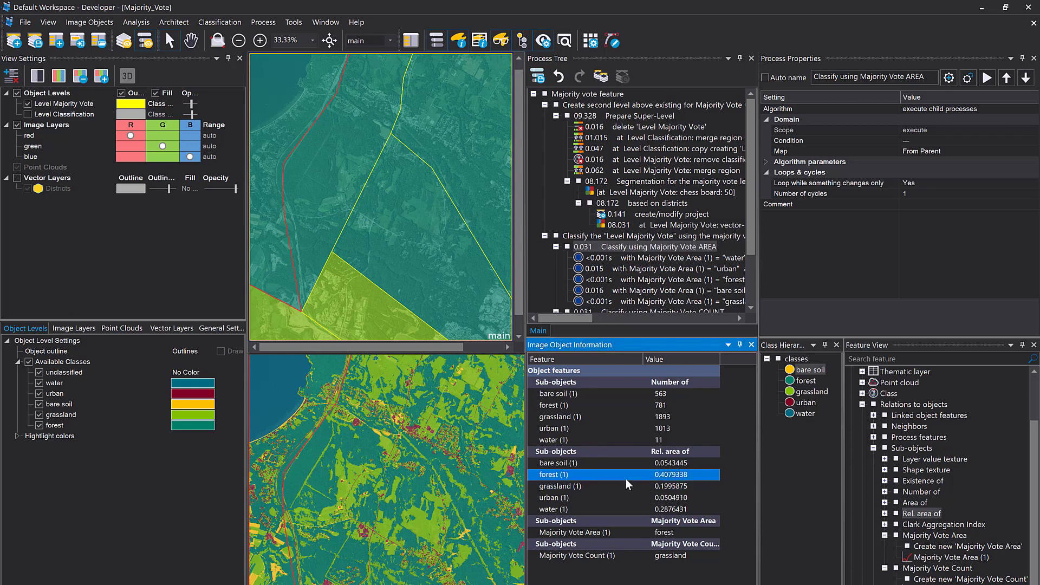
left_click(329, 189)
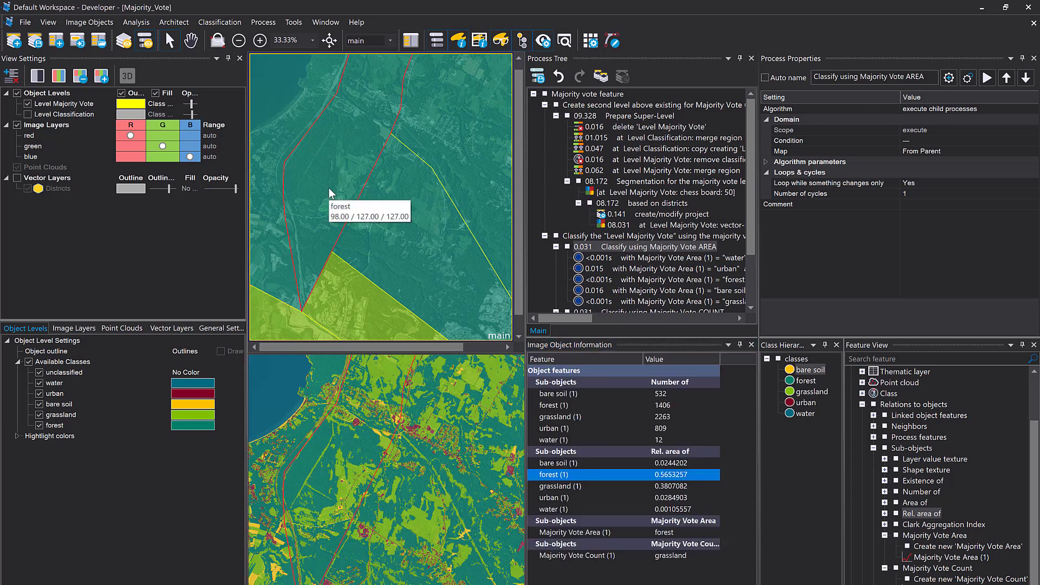
left_click(416, 227)
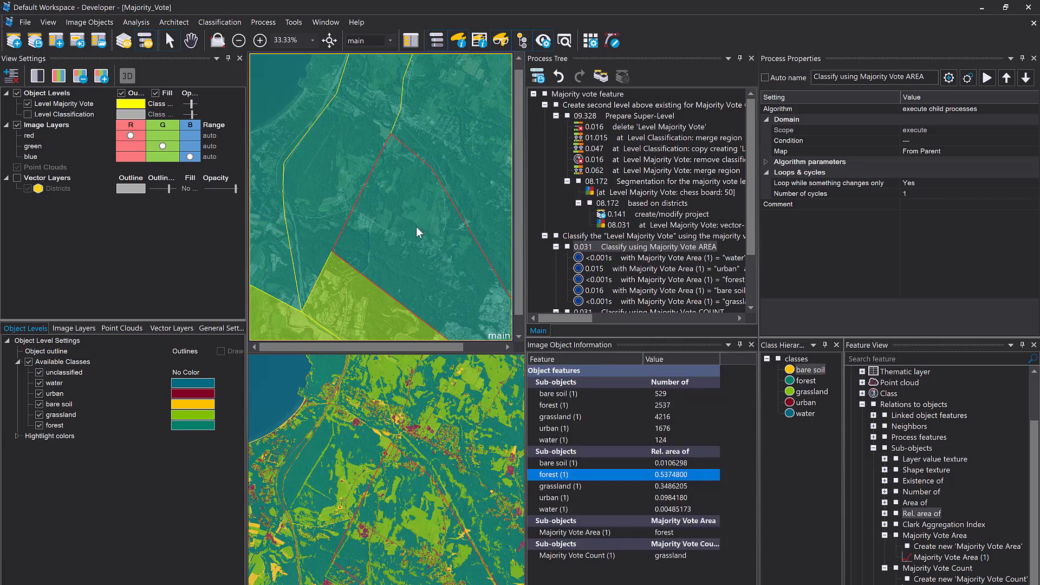
left_click(437, 148)
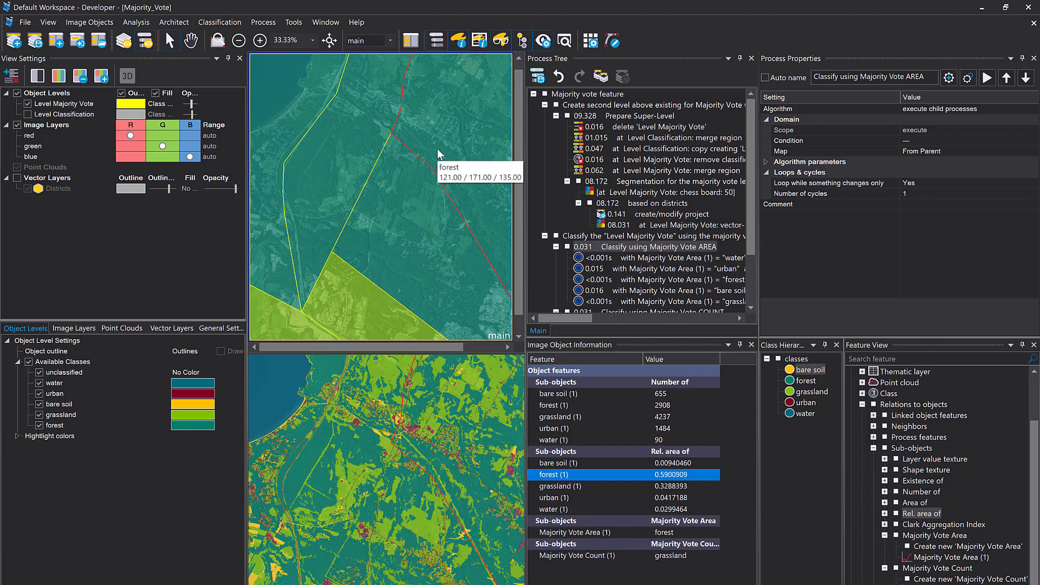
left_click(384, 311)
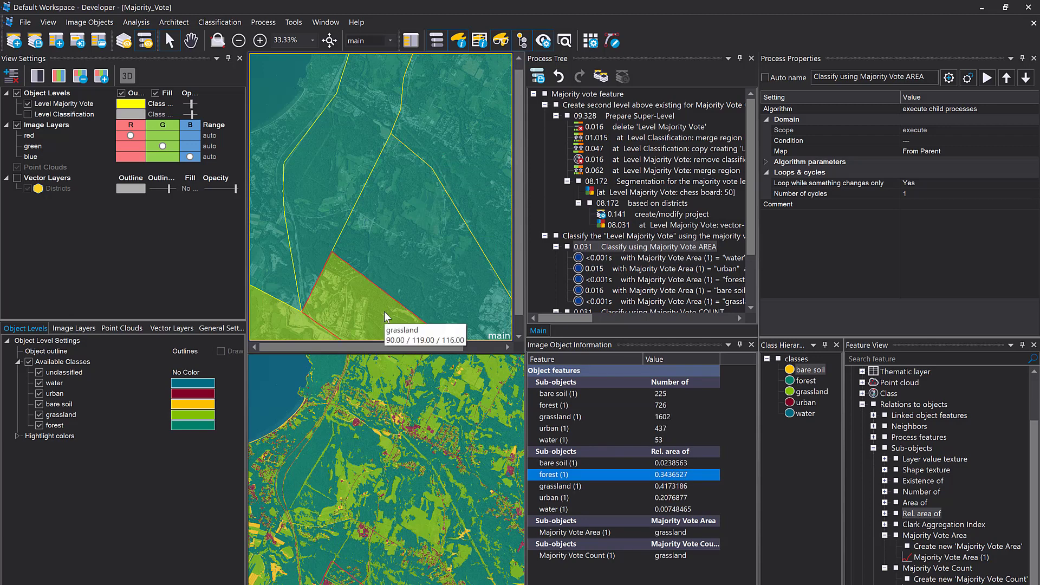
left_click(301, 323)
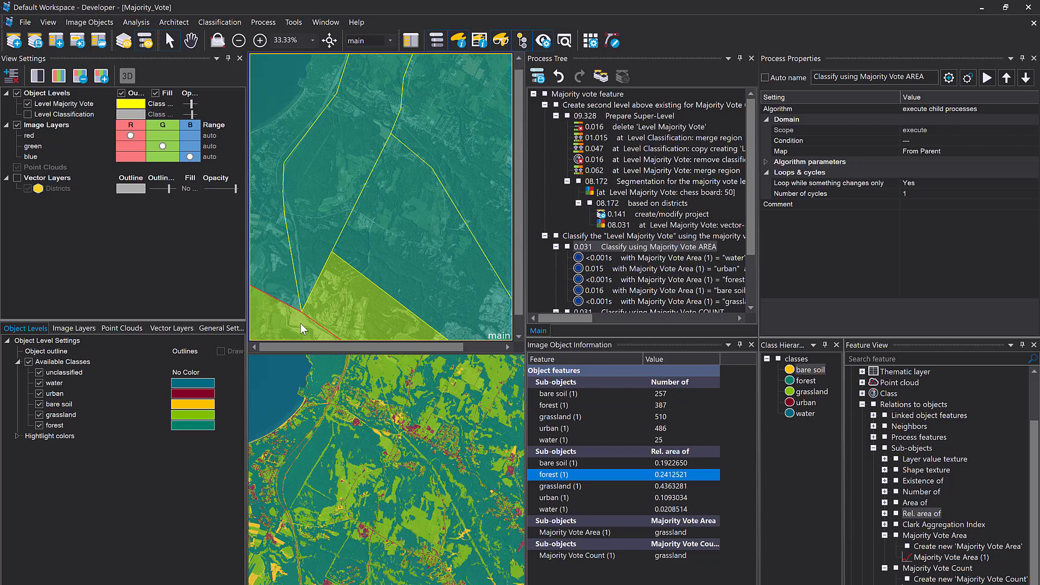
left_click(380, 307)
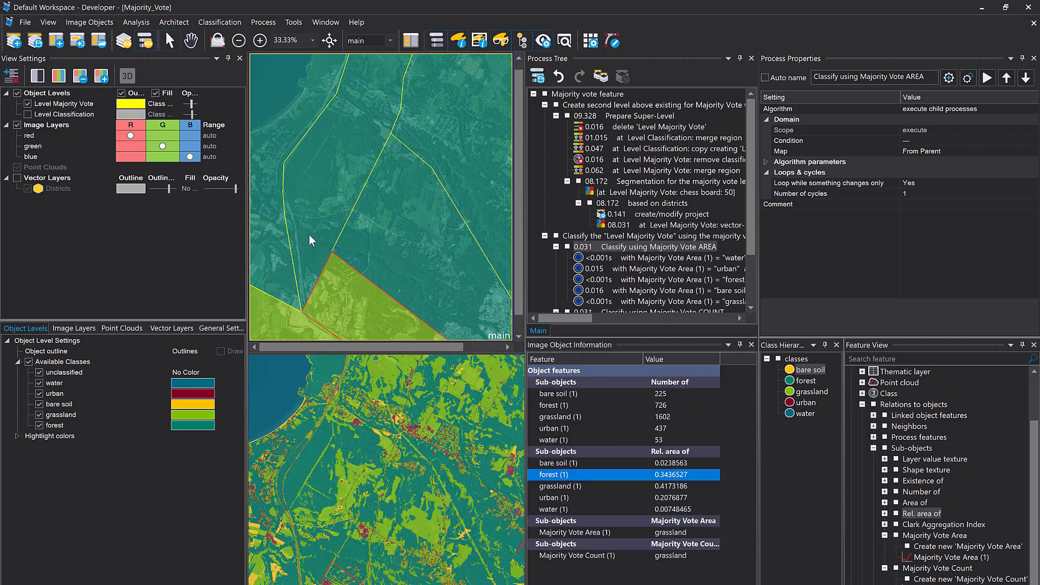
left_click(276, 225)
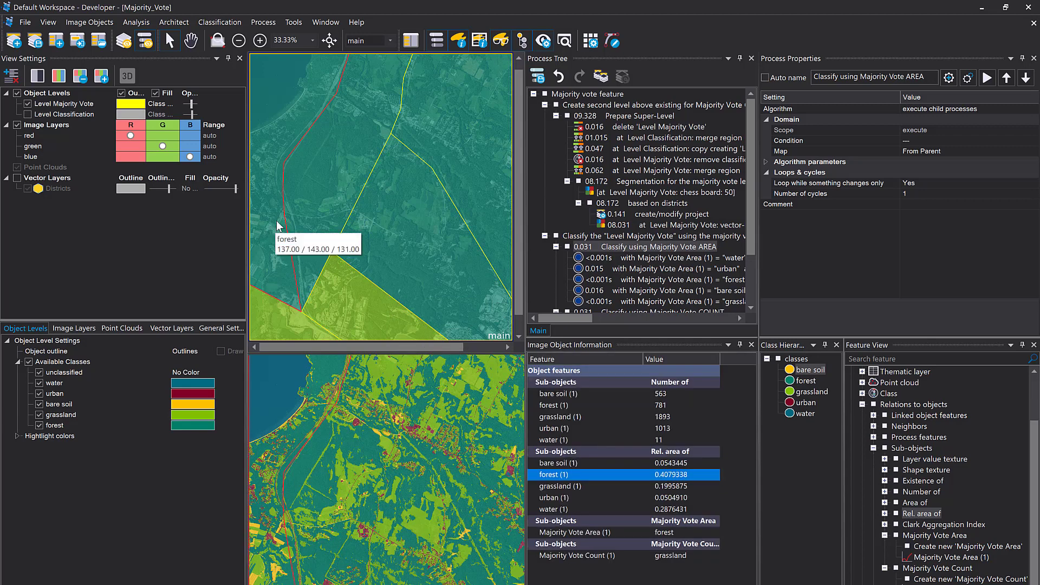
left_click(301, 213)
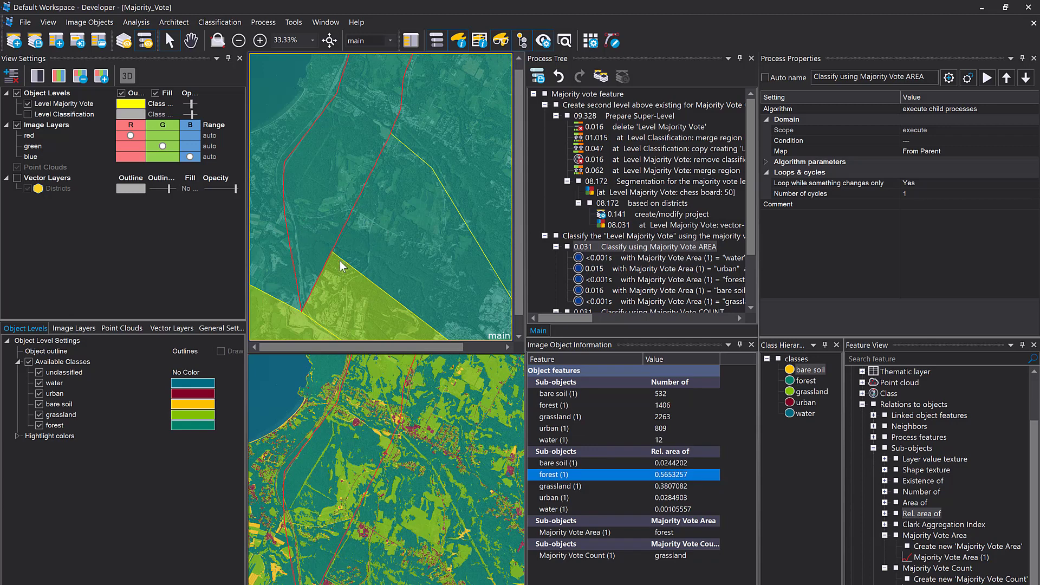